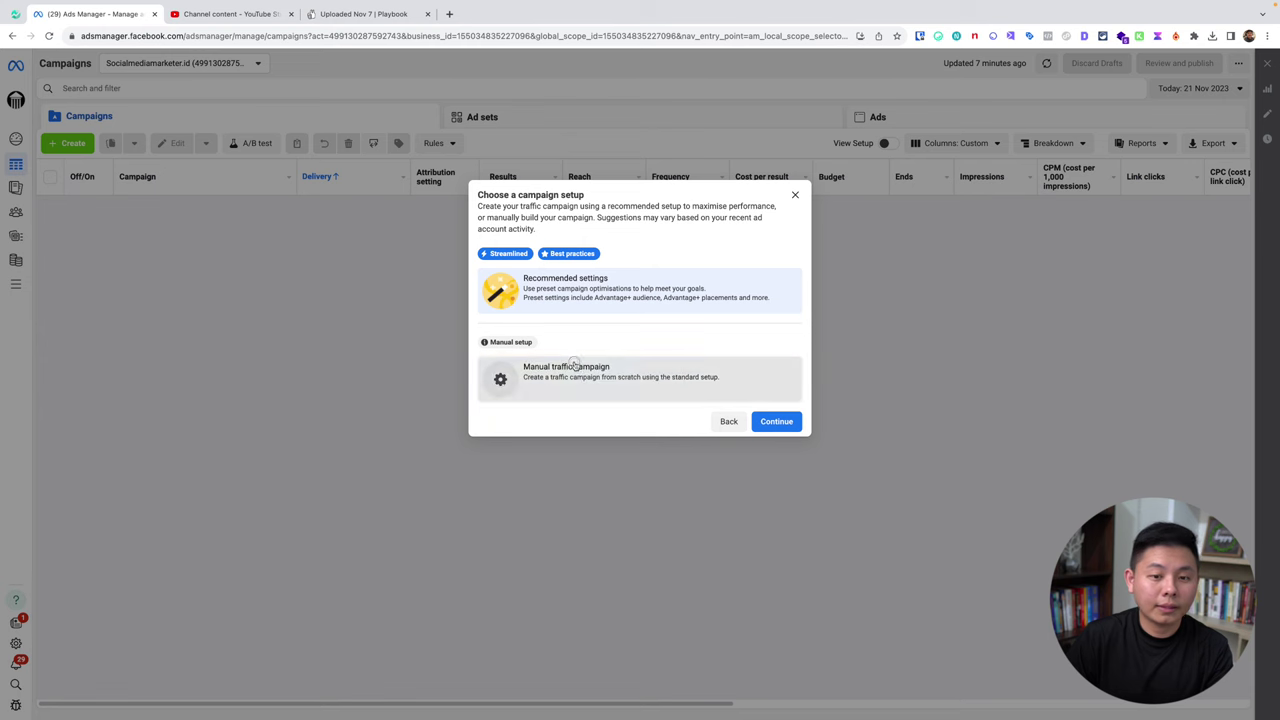
- Create a manual traffic campaign and open the settings of its New Traffic ad set
click(511, 378)
click(785, 421)
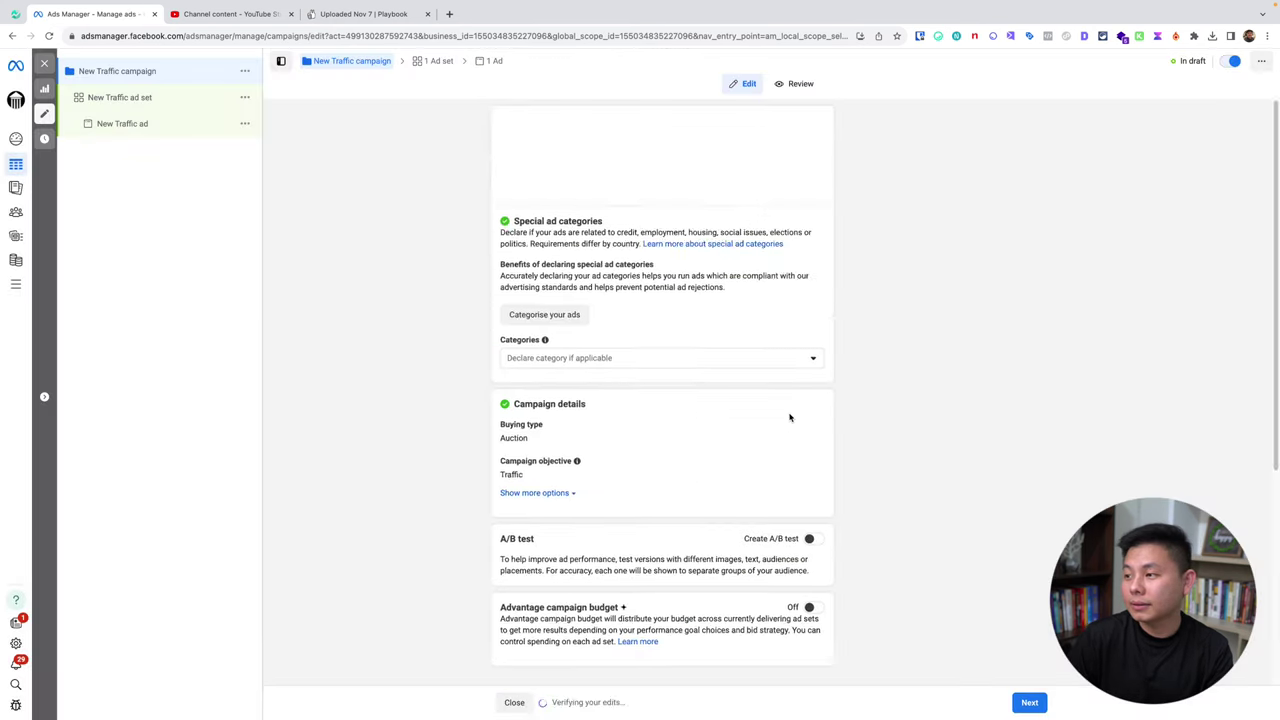
click(172, 101)
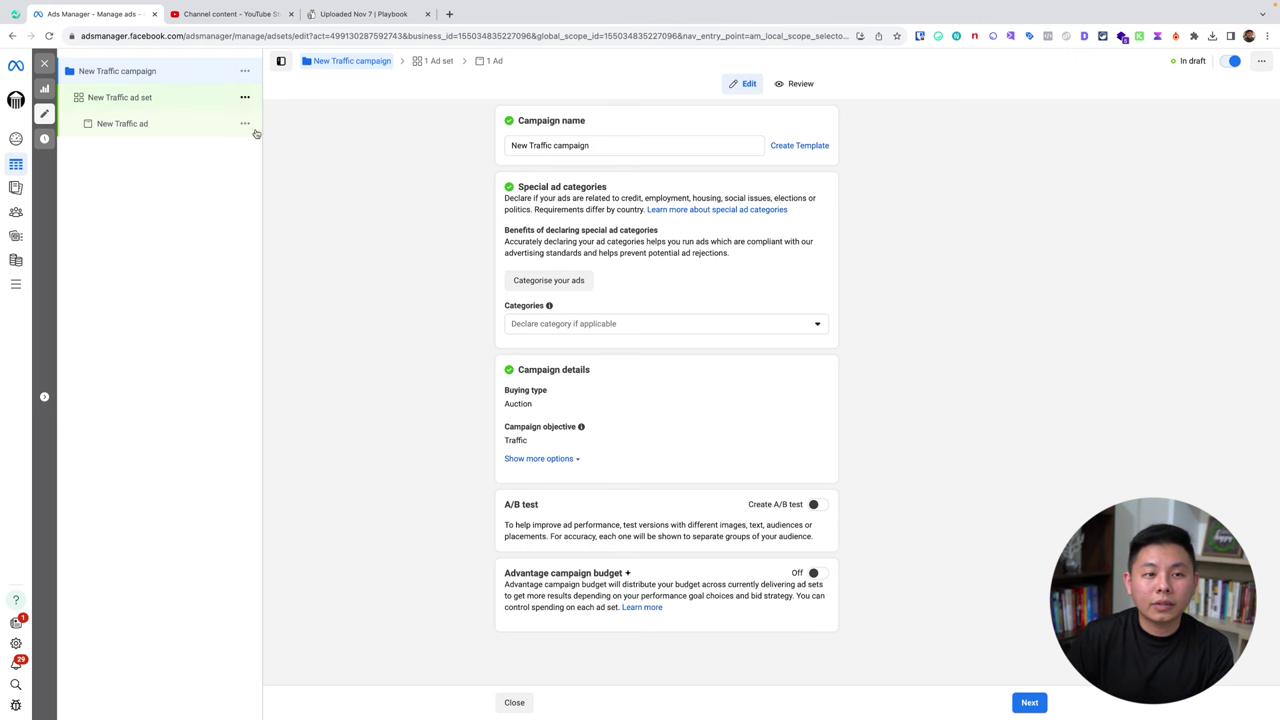
- Set the ad set's conversion location to Website
click(1267, 36)
click(1232, 192)
click(1232, 192)
click(1232, 192)
click(1232, 192)
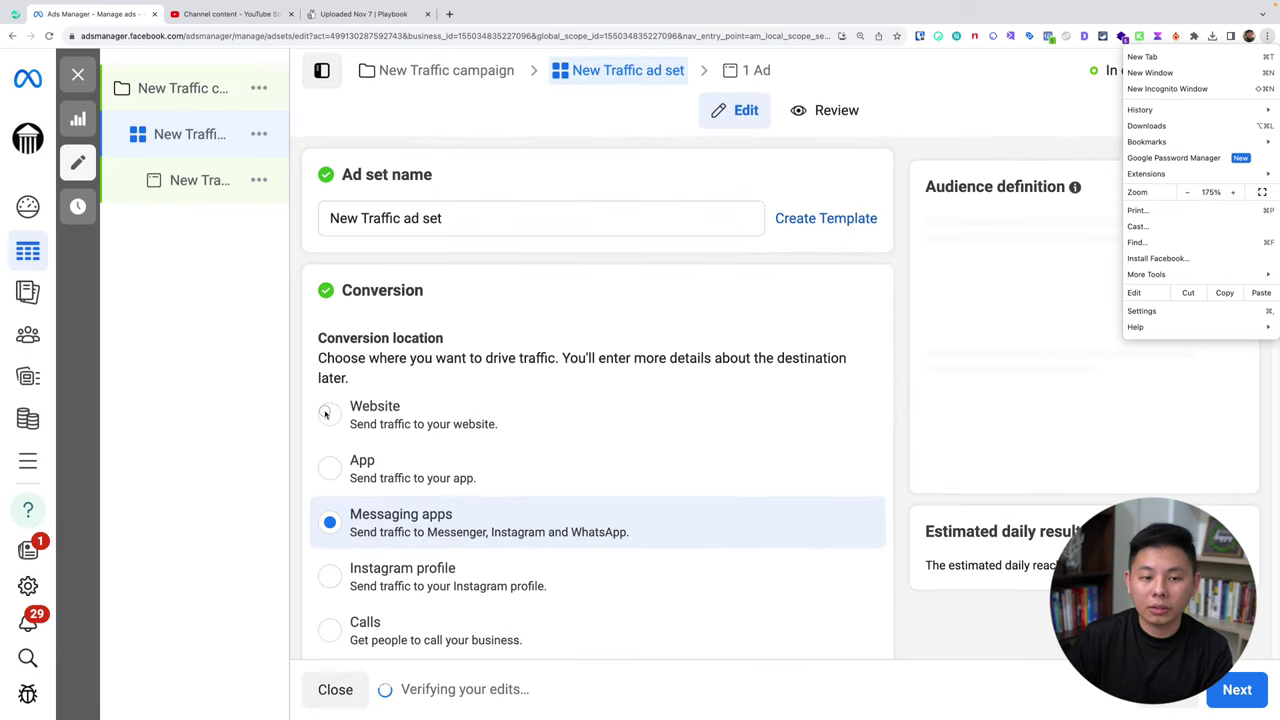
click(338, 416)
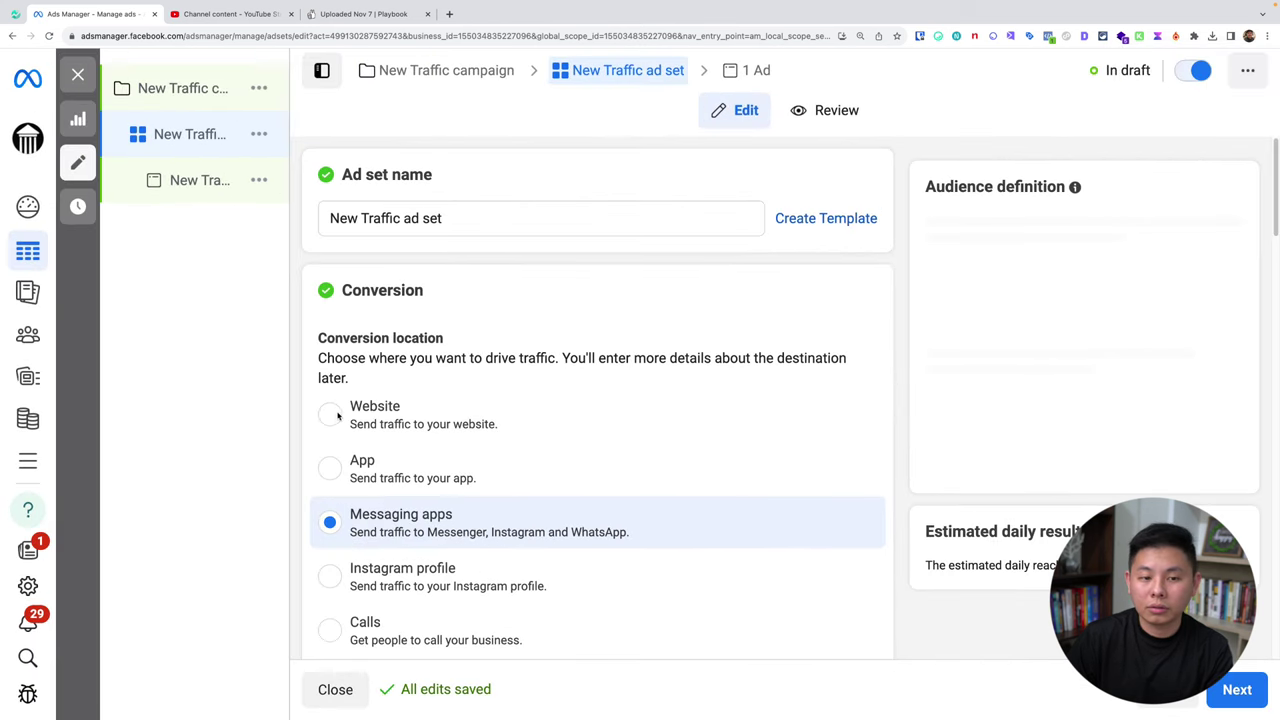
click(455, 412)
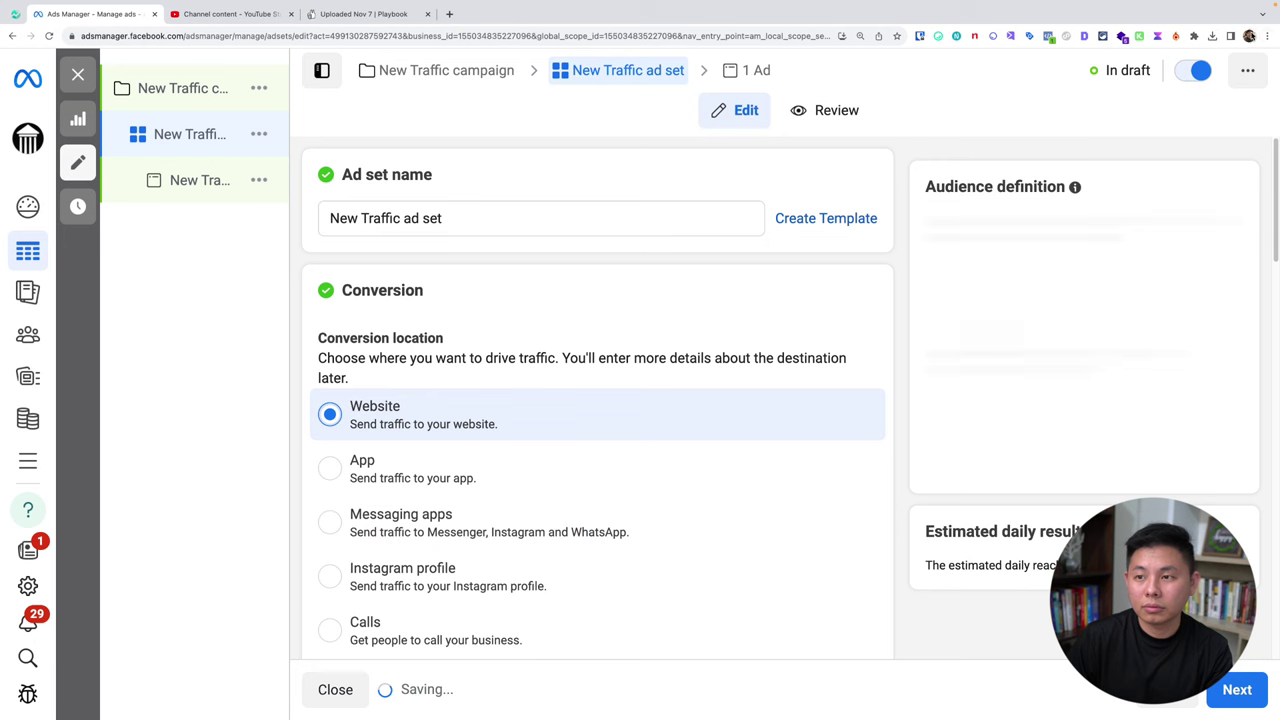
- Switch the ad set's Advantage+ audience to the original audience options
click(1267, 36)
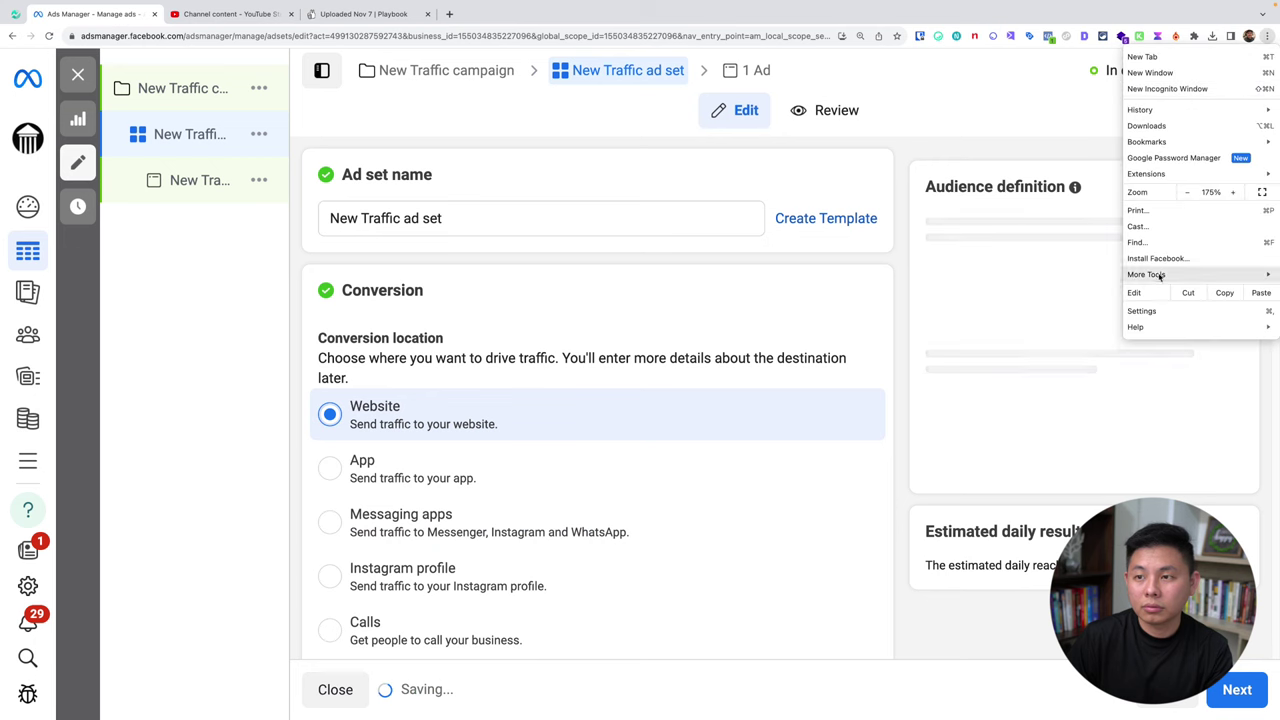
click(1189, 191)
click(978, 111)
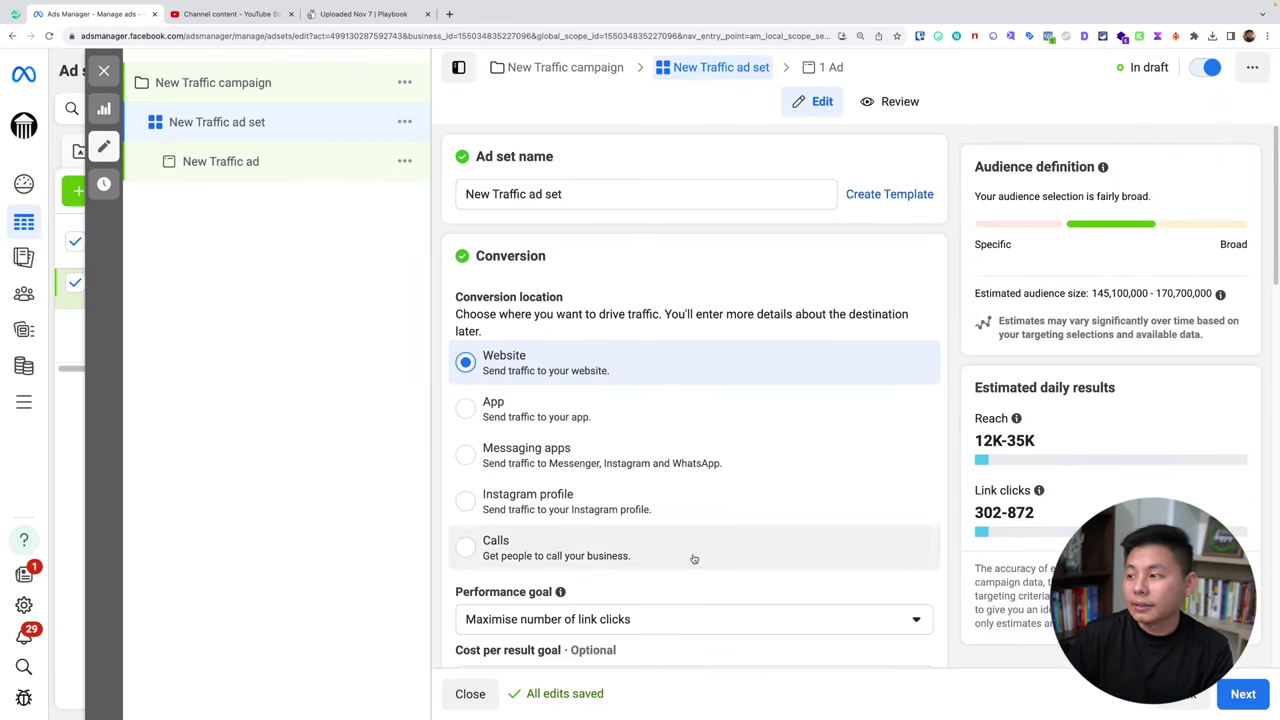
scroll(694, 559, down, 10)
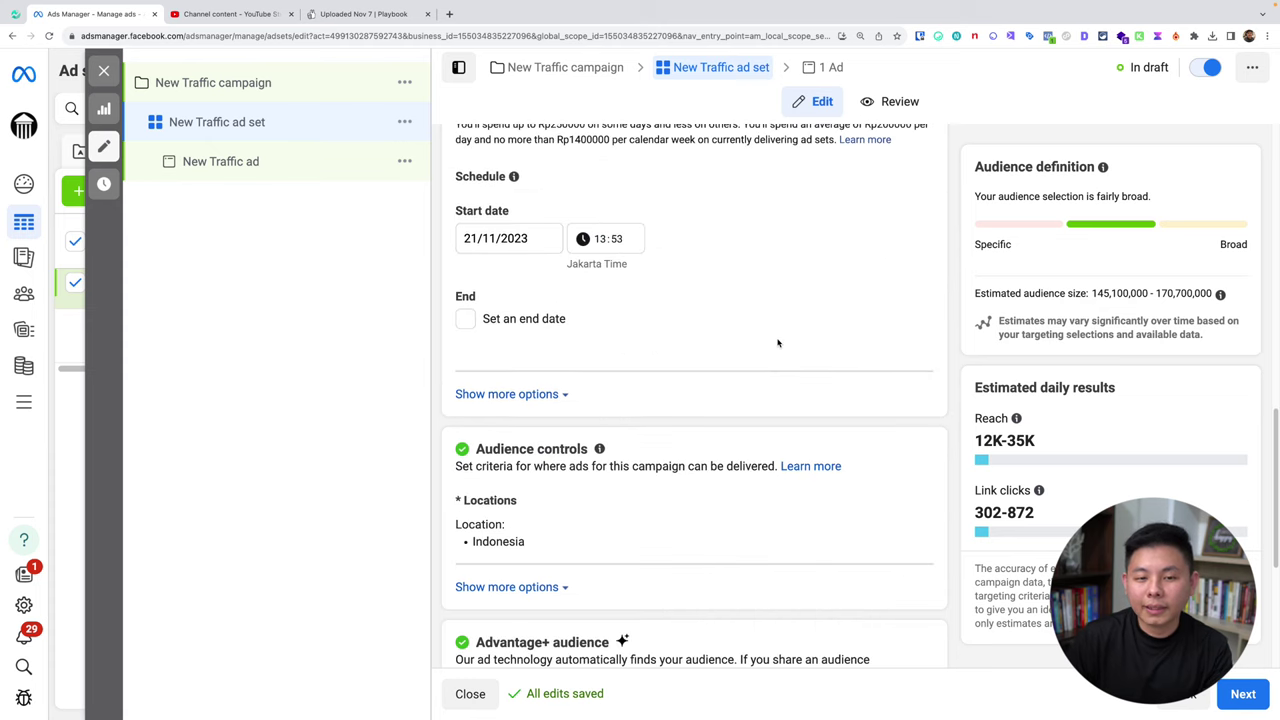
scroll(778, 343, down, 3)
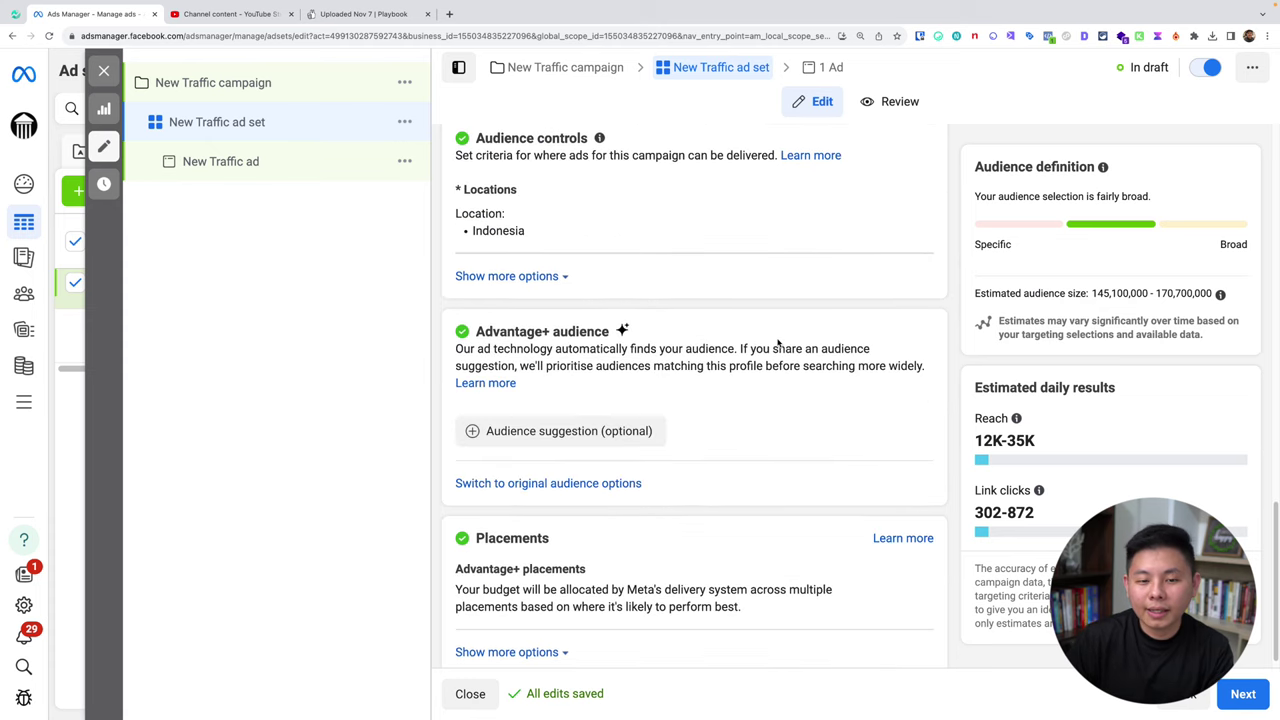
click(578, 485)
scroll(737, 369, down, 5)
scroll(735, 372, down, 2)
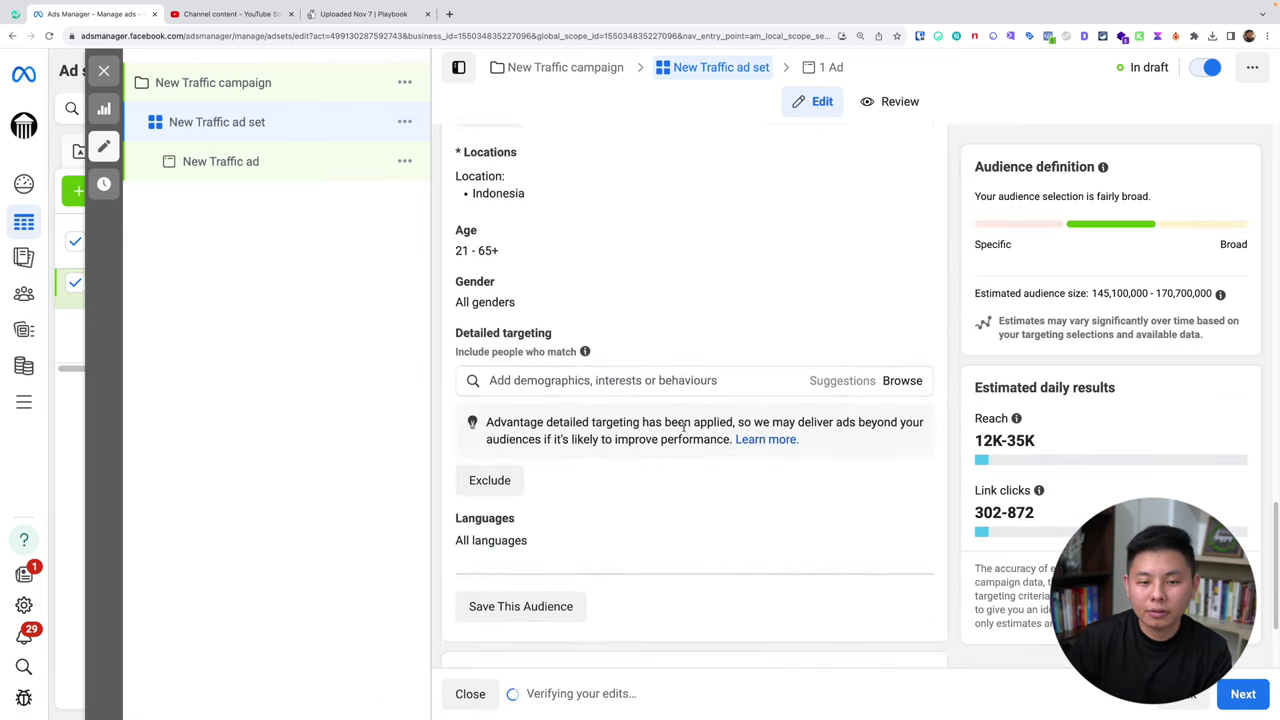
- Search the ad set's detailed targeting for "eating"
click(557, 380)
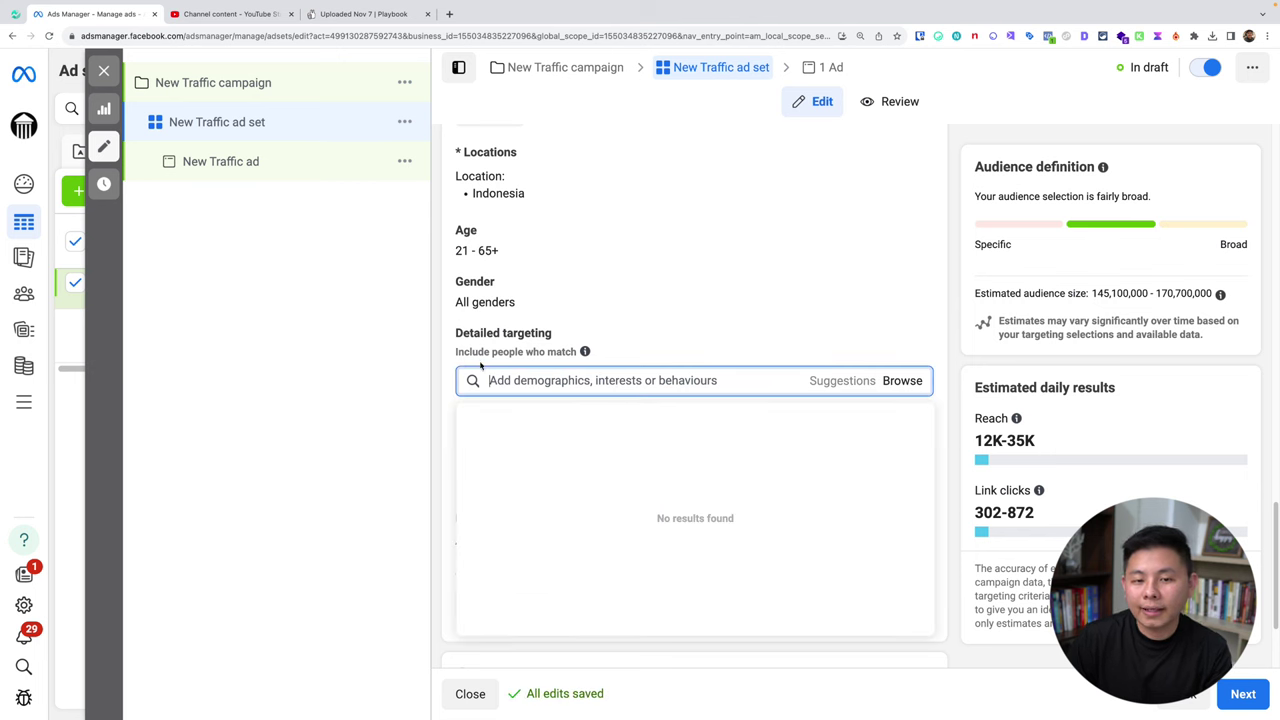
mouse_move(597, 349)
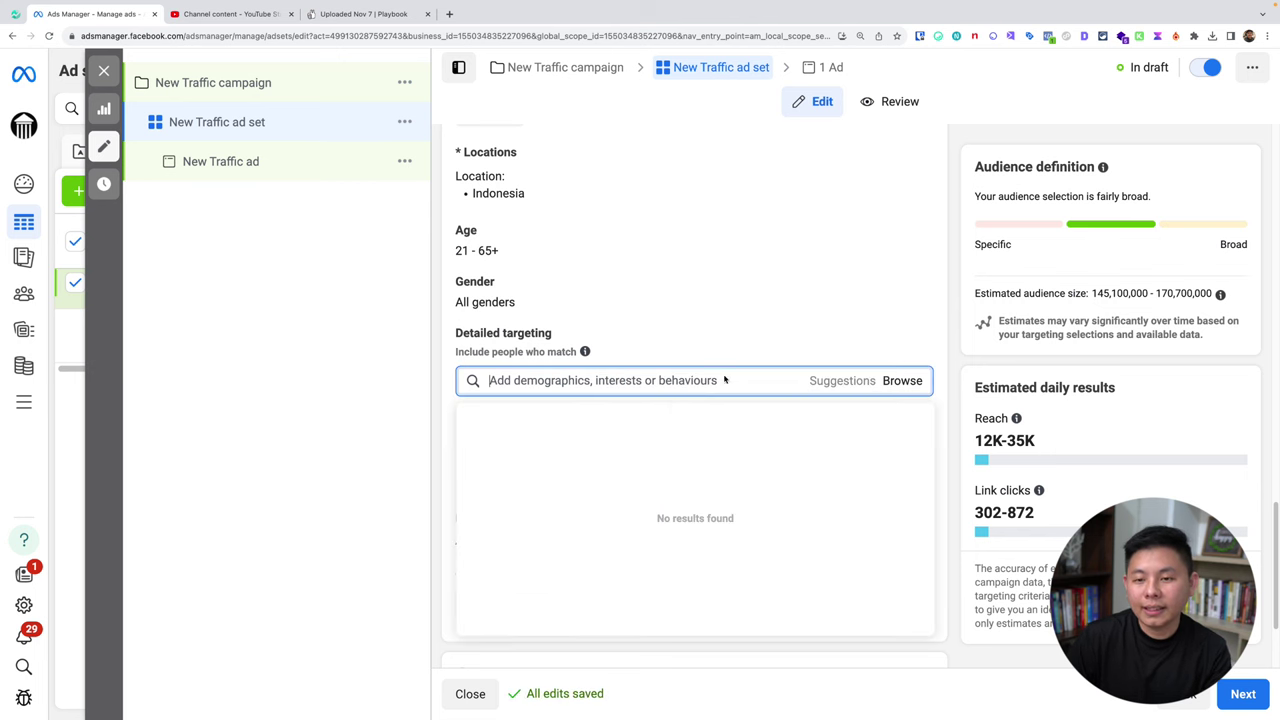
click(749, 351)
key(super+m)
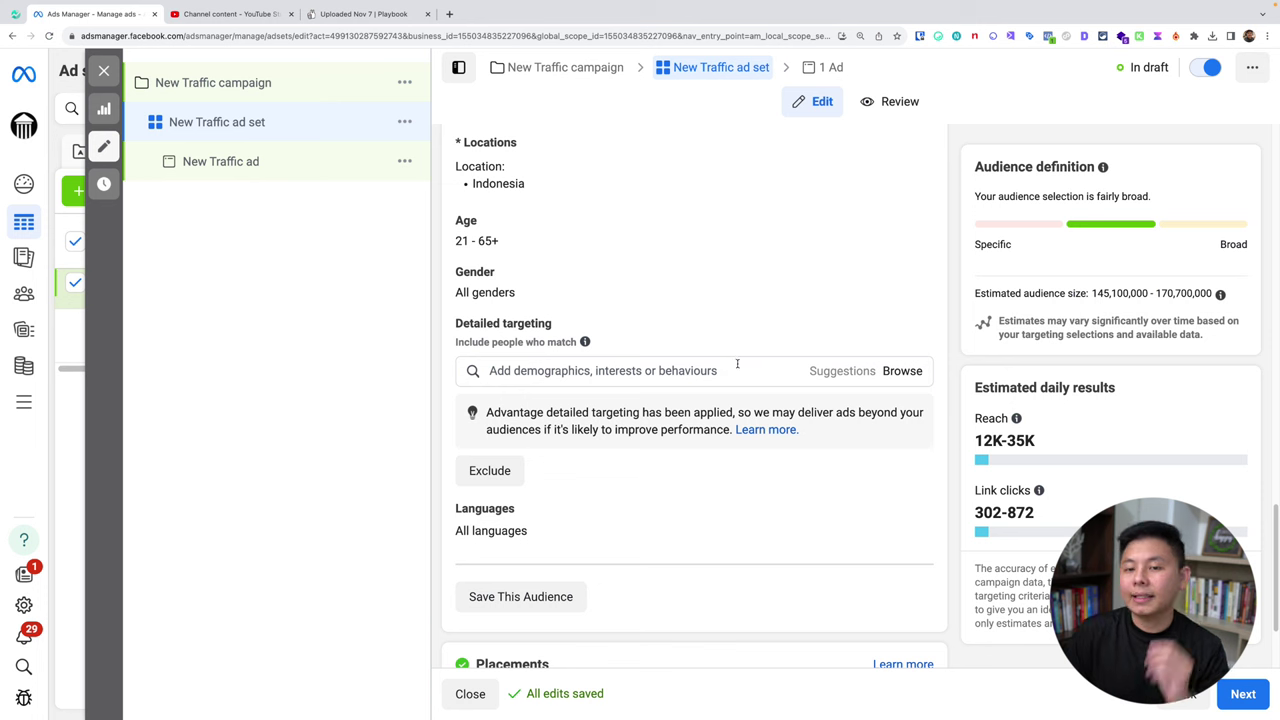
click(729, 371)
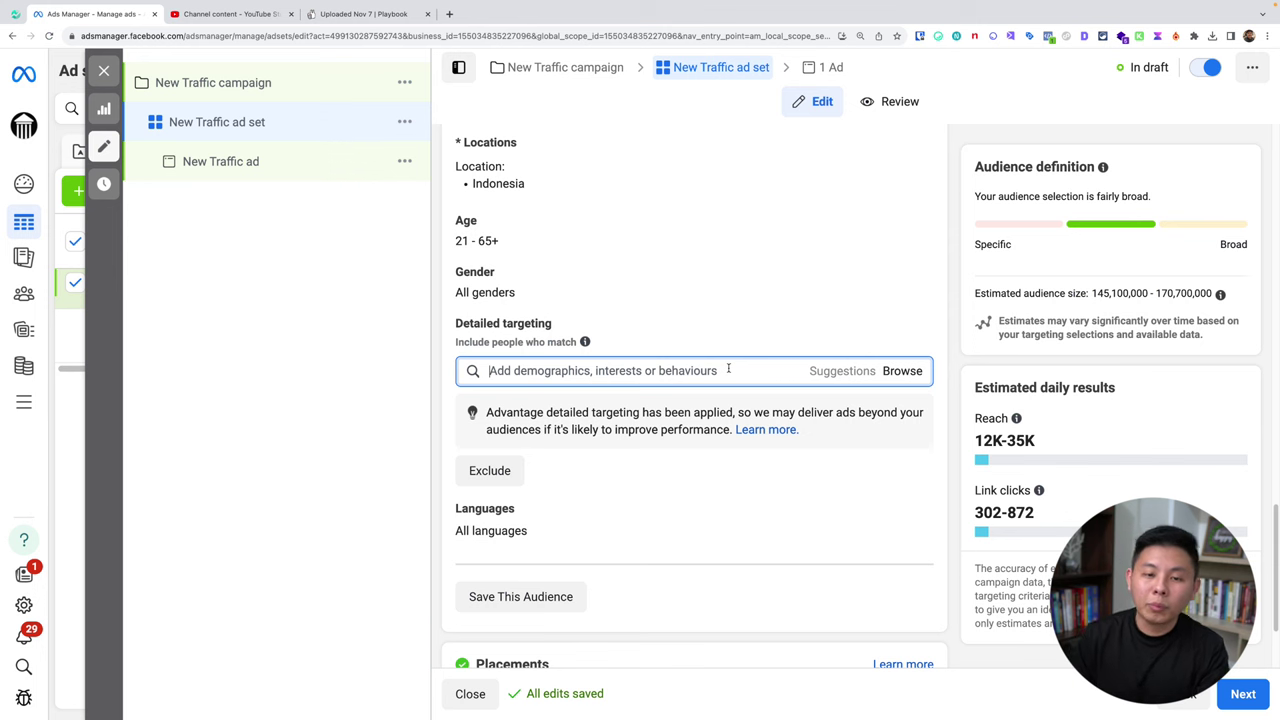
scroll(727, 370, down, 1)
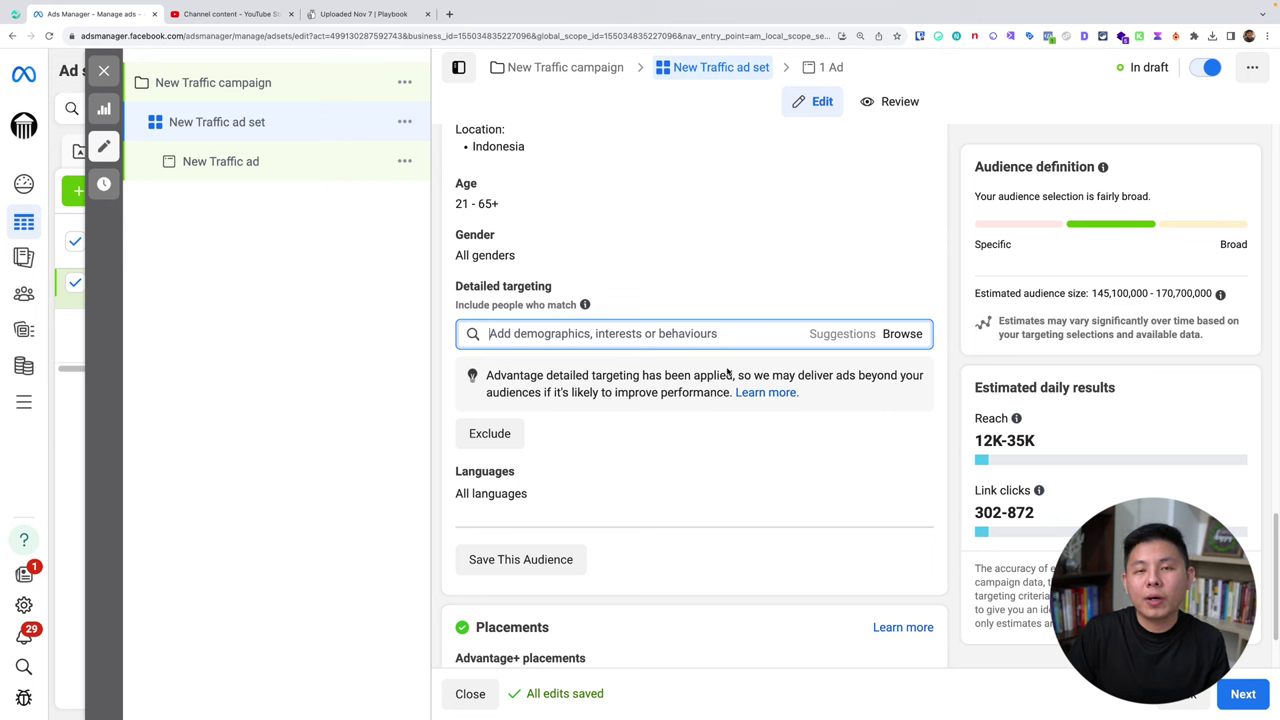
text(eating)
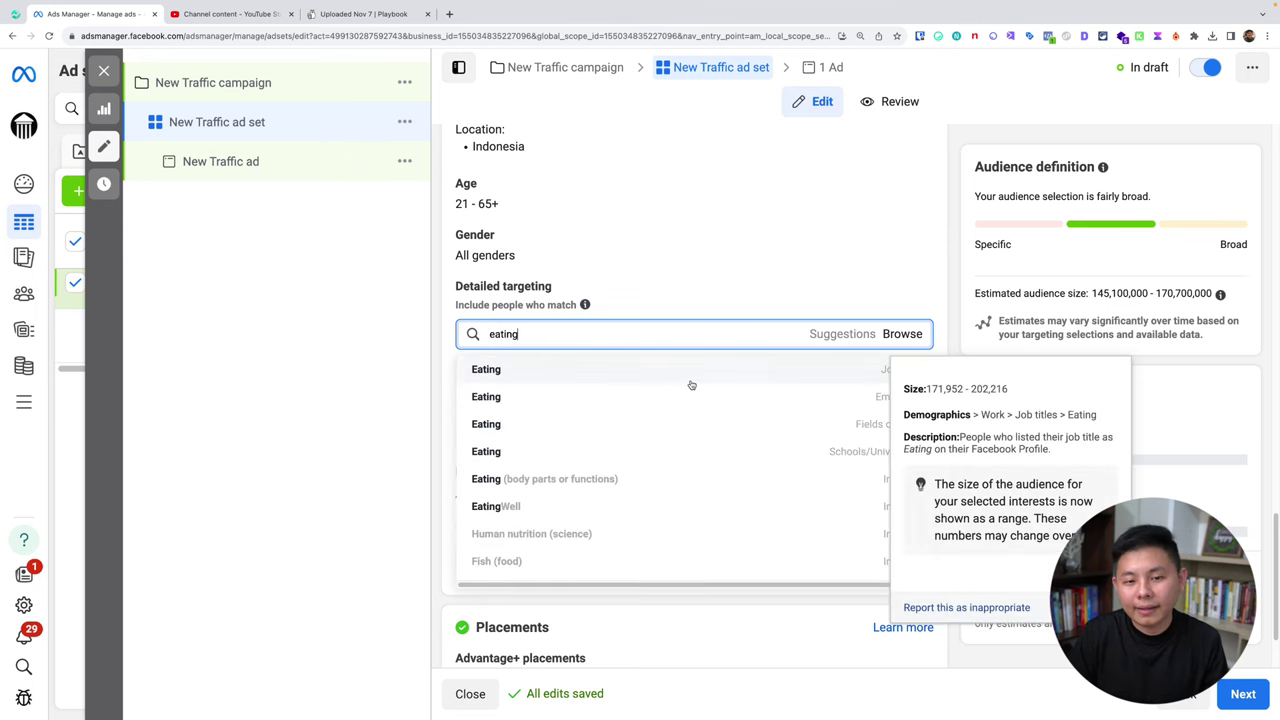
- Examine the targeting suggestions for "eating", including their categories, descriptions and audience sizes
scroll(686, 386, down, 5)
scroll(631, 449, up, 5)
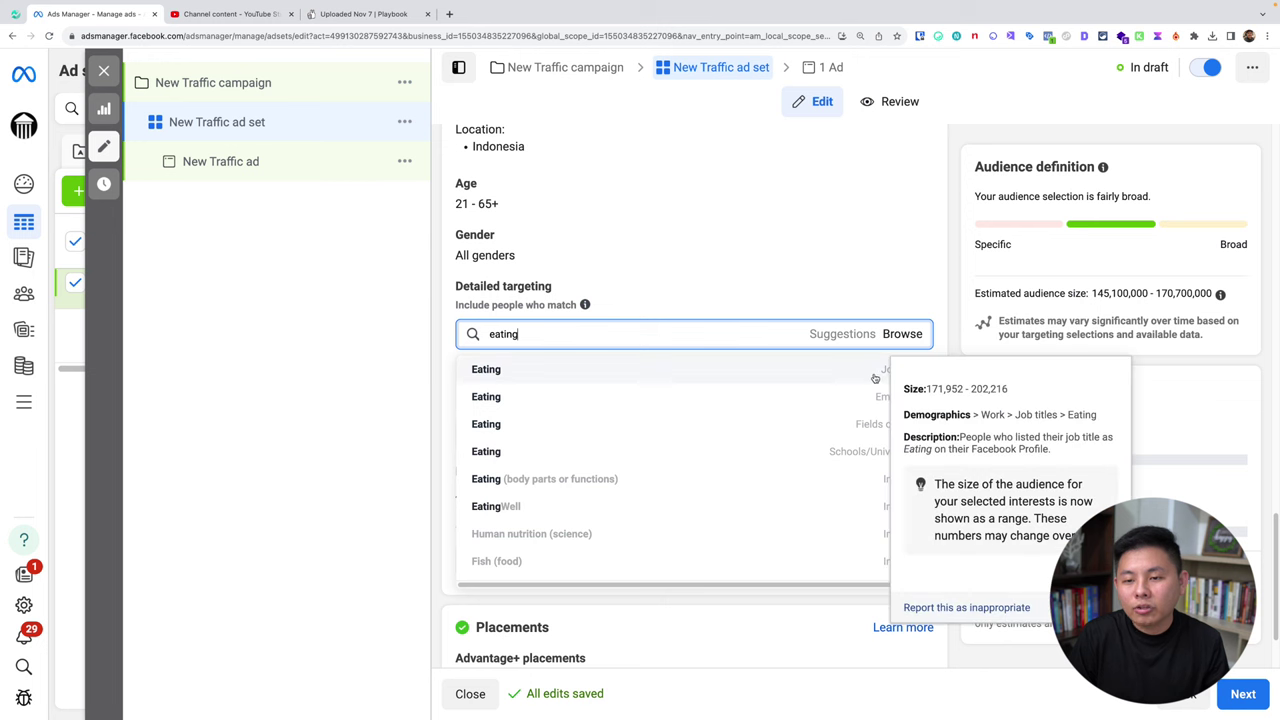
scroll(752, 435, down, 3)
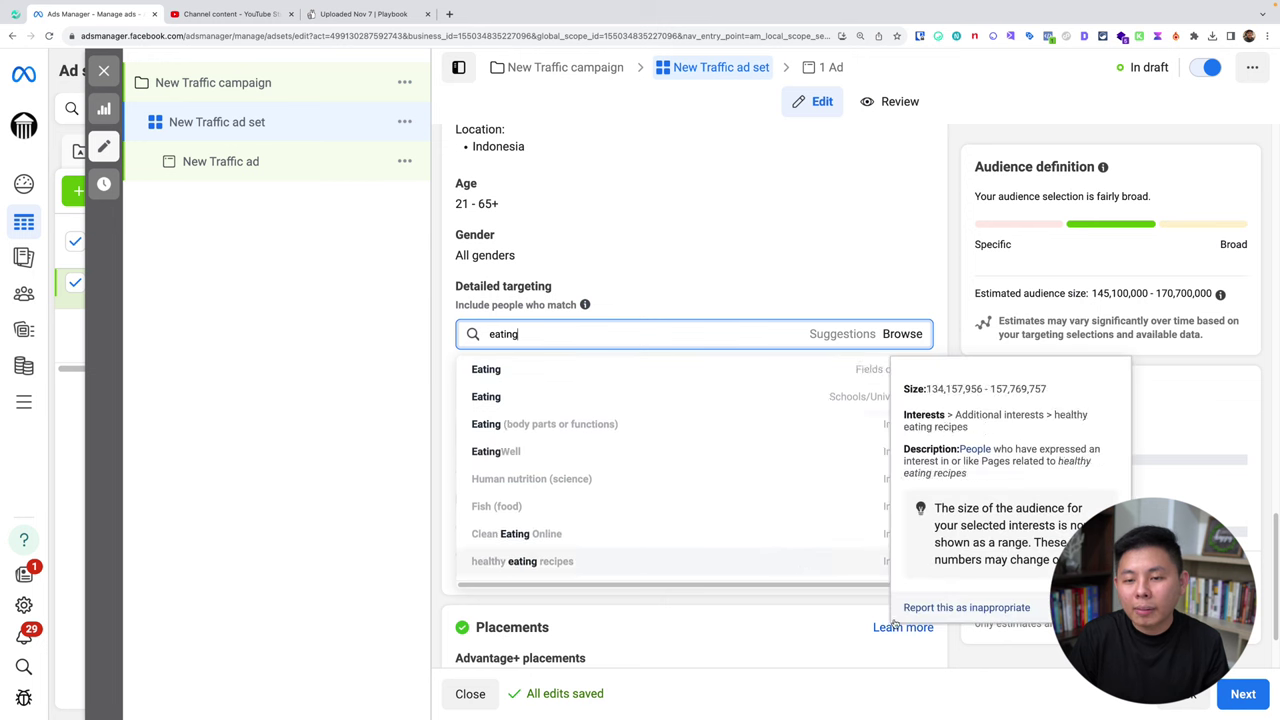
scroll(761, 460, down, 4)
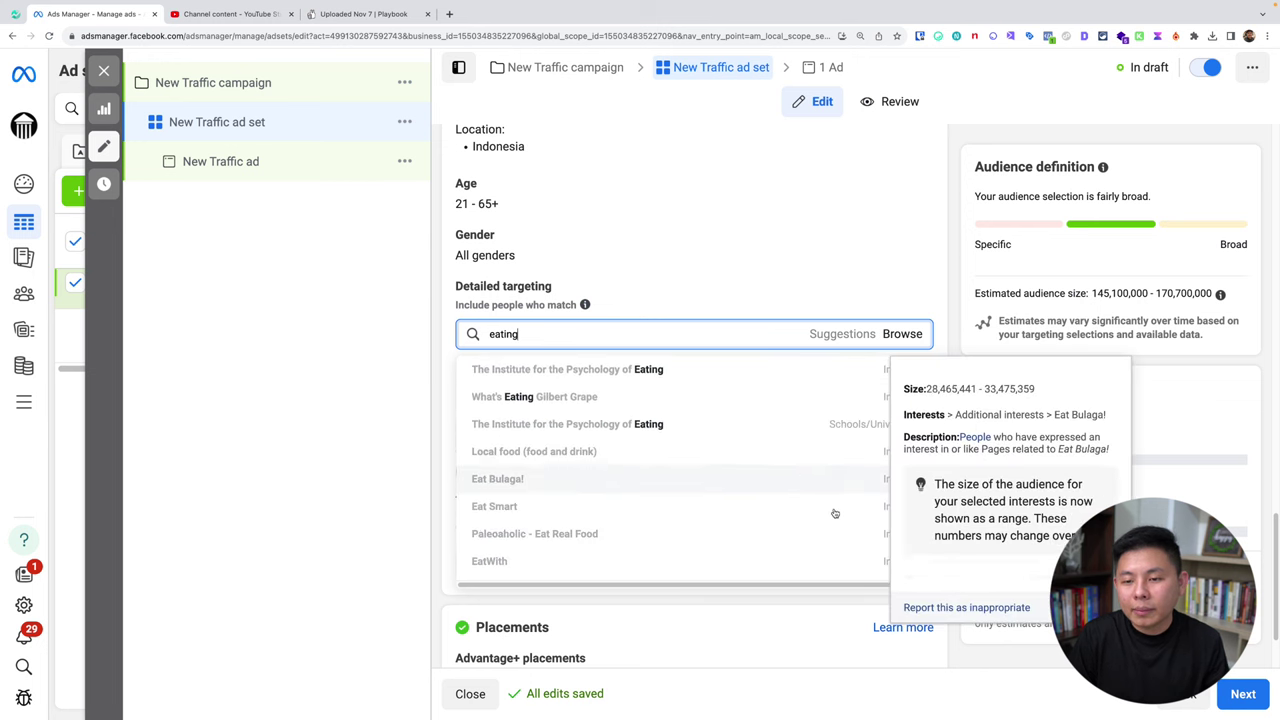
scroll(737, 509, up, 4)
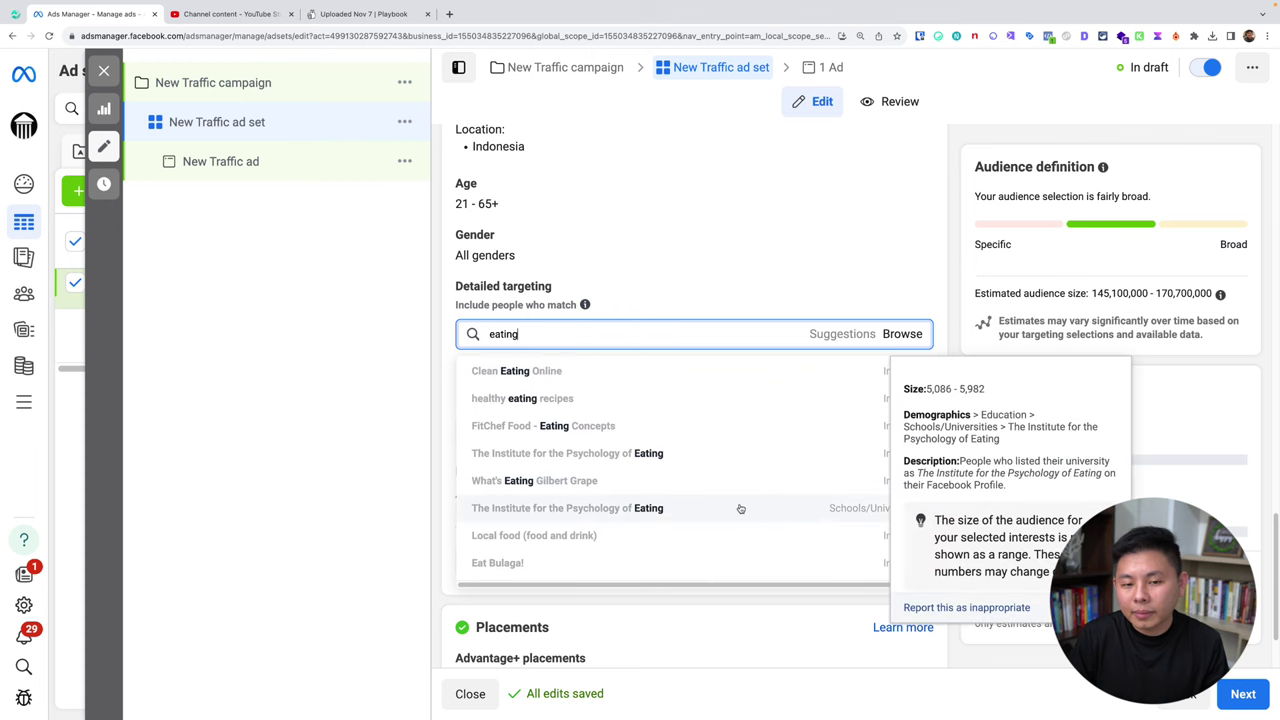
scroll(662, 435, up, 2)
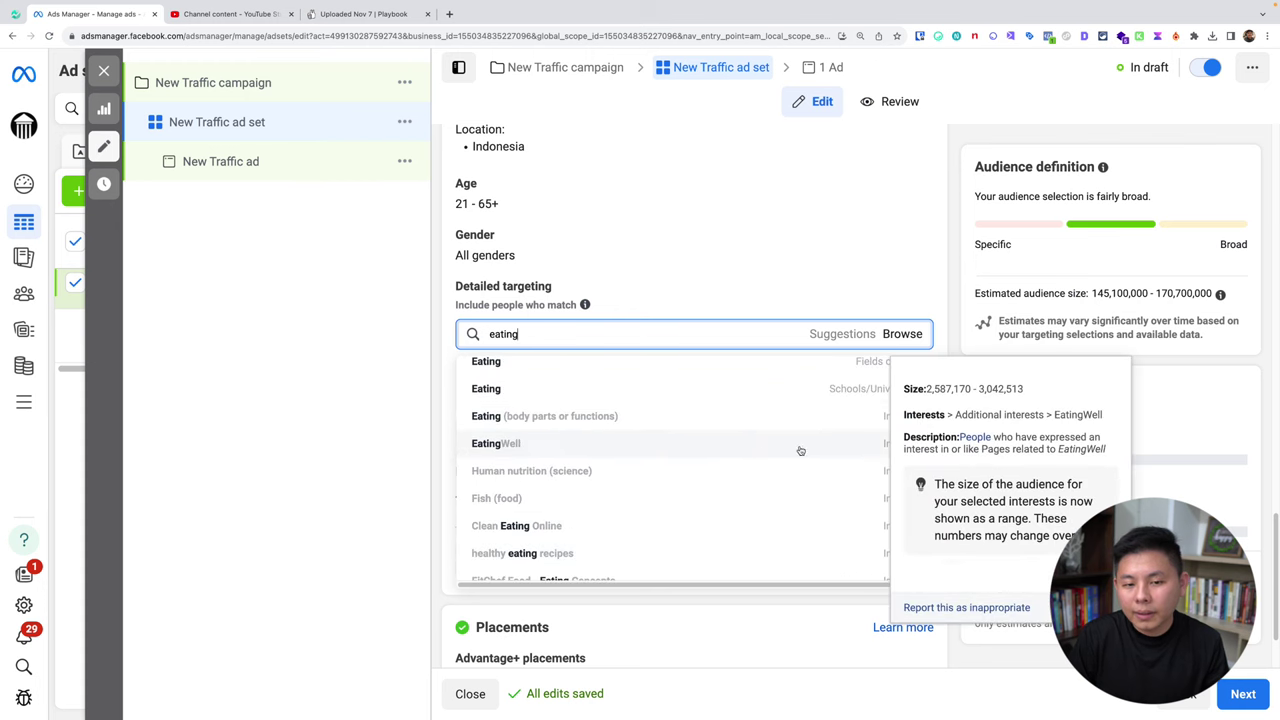
scroll(790, 470, up, 1)
scroll(764, 488, down, 3)
scroll(764, 488, down, 2)
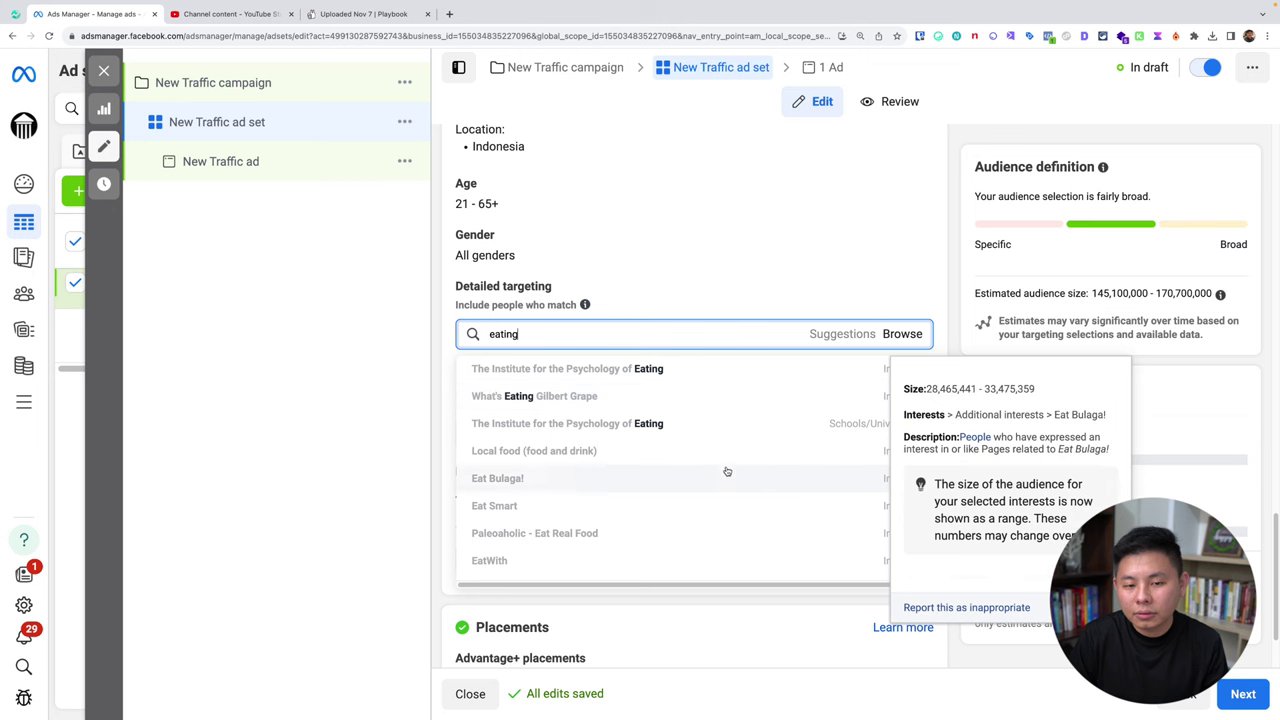
scroll(924, 576, down, 1)
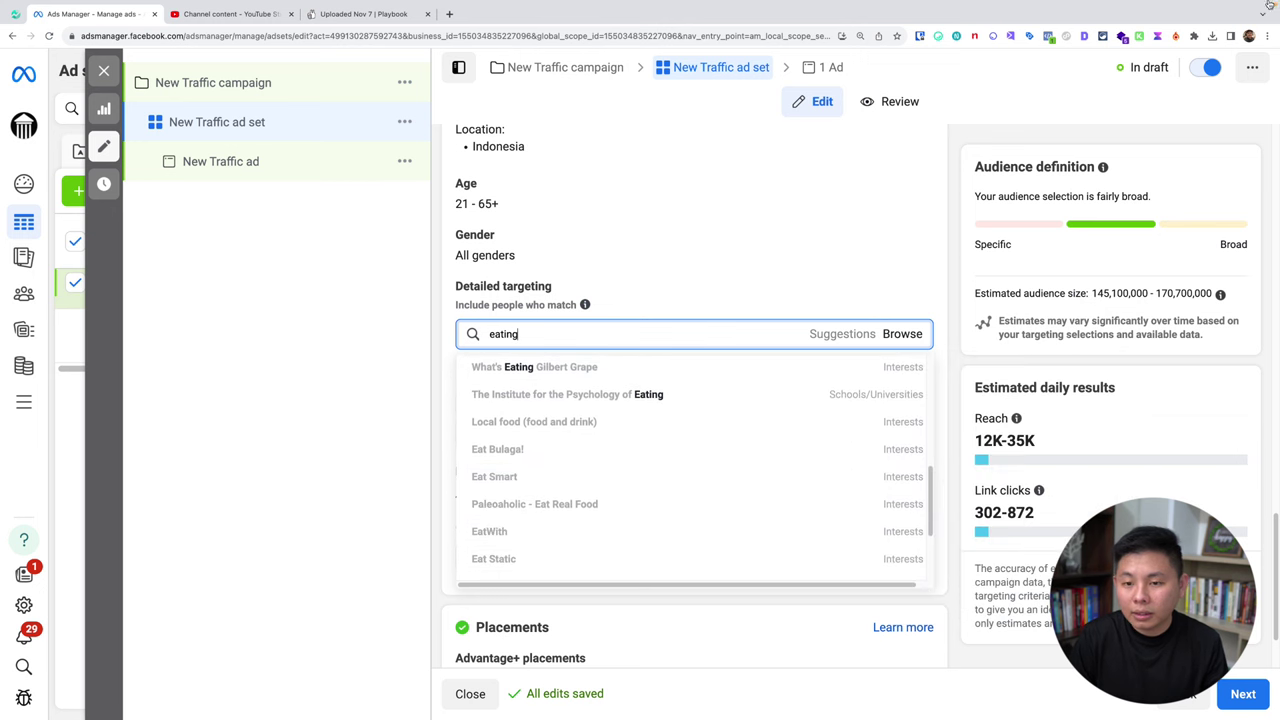
- Add the "Local food (food and drink)" interest from the "eating" suggestions to the ad set's detailed targeting
click(1265, 36)
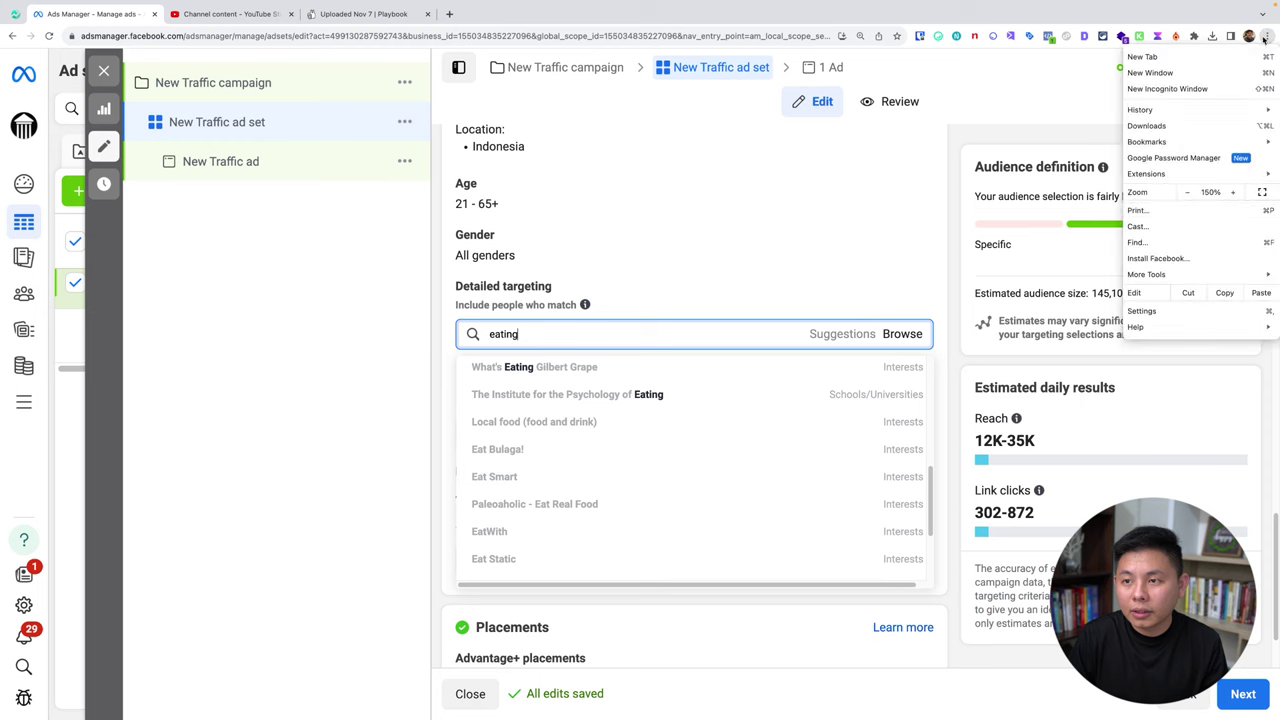
click(1186, 192)
click(786, 440)
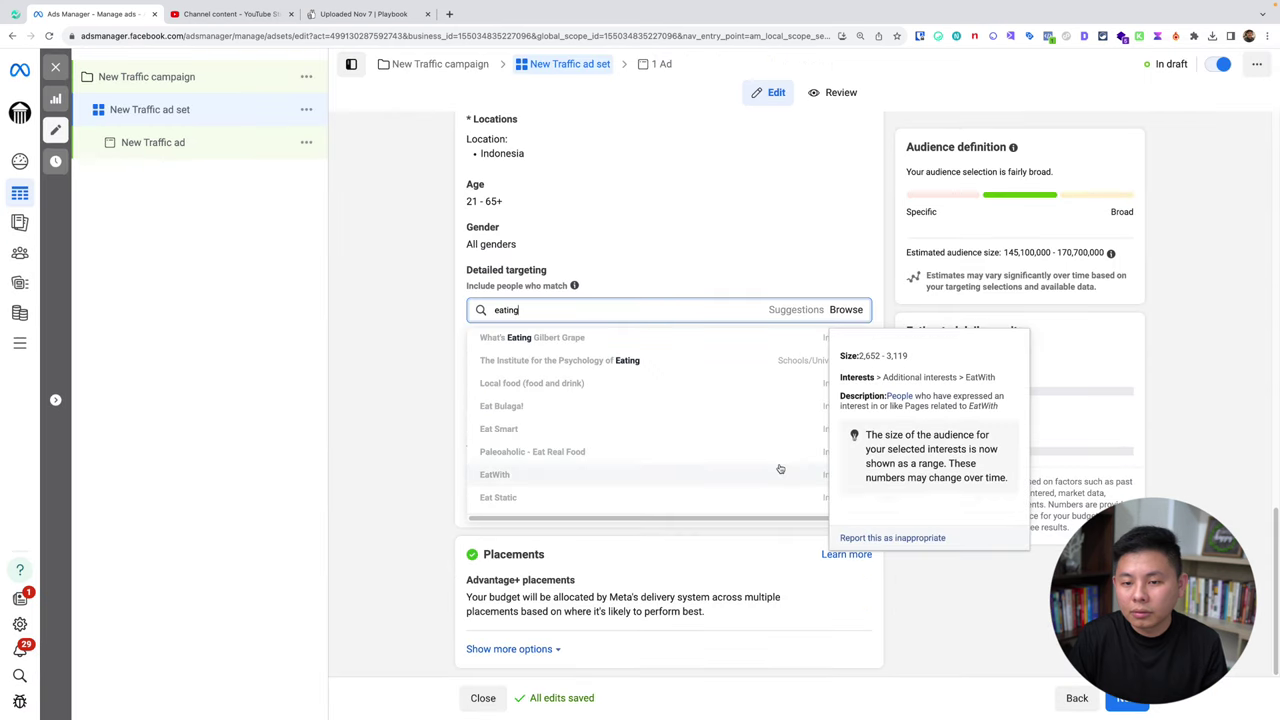
scroll(798, 464, down, 2)
scroll(798, 464, down, 1)
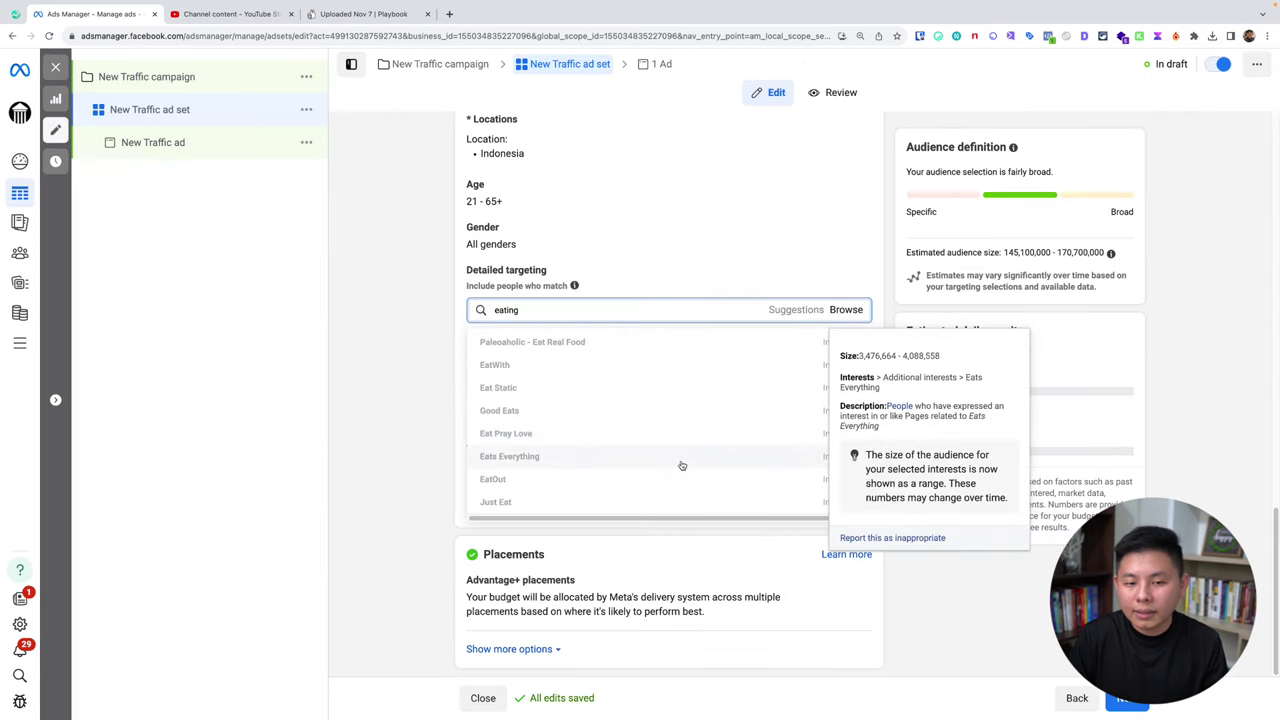
scroll(680, 463, up, 3)
scroll(680, 464, up, 2)
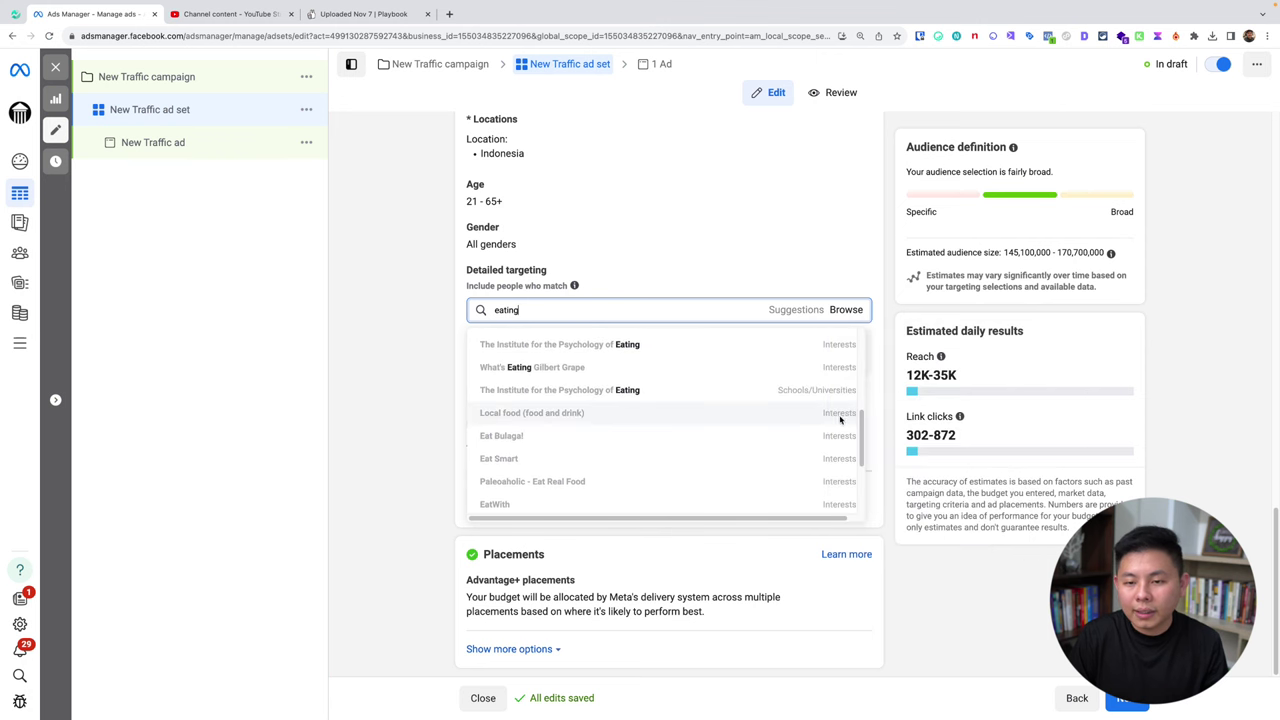
click(841, 421)
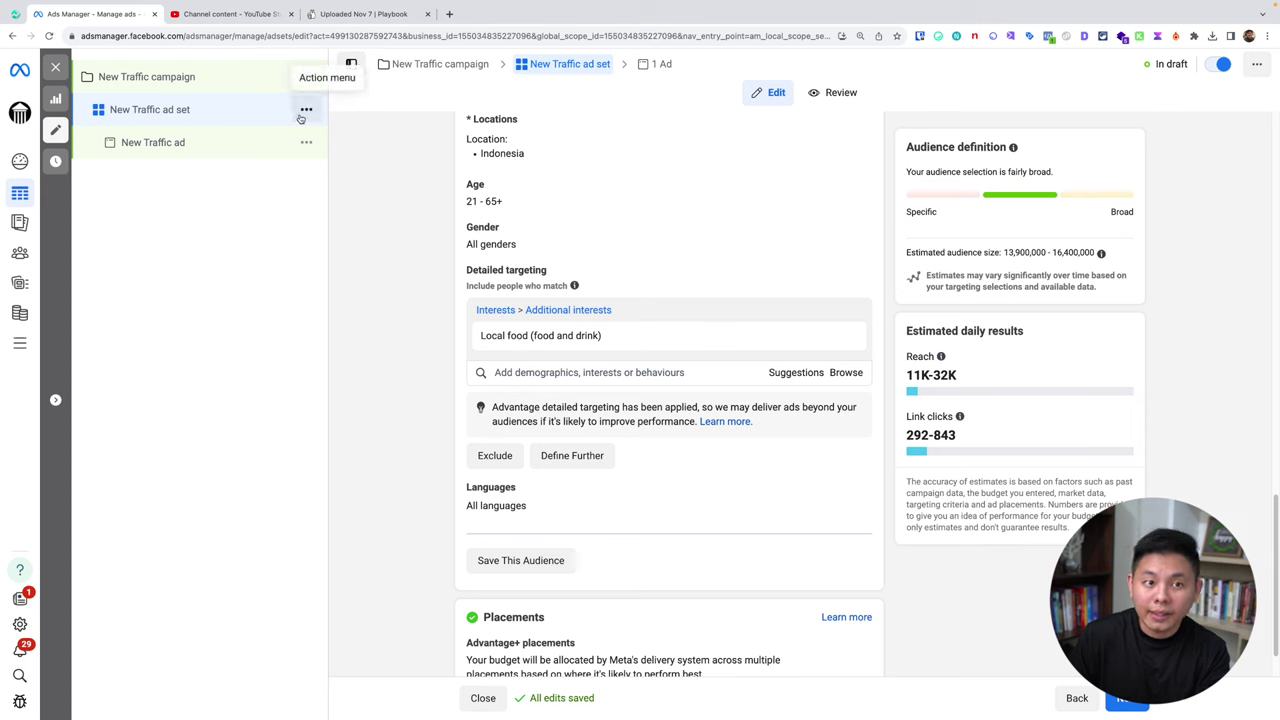
- Quickly duplicate the New Traffic ad set within the campaign, keeping its Local food interest
mouse_move(586, 336)
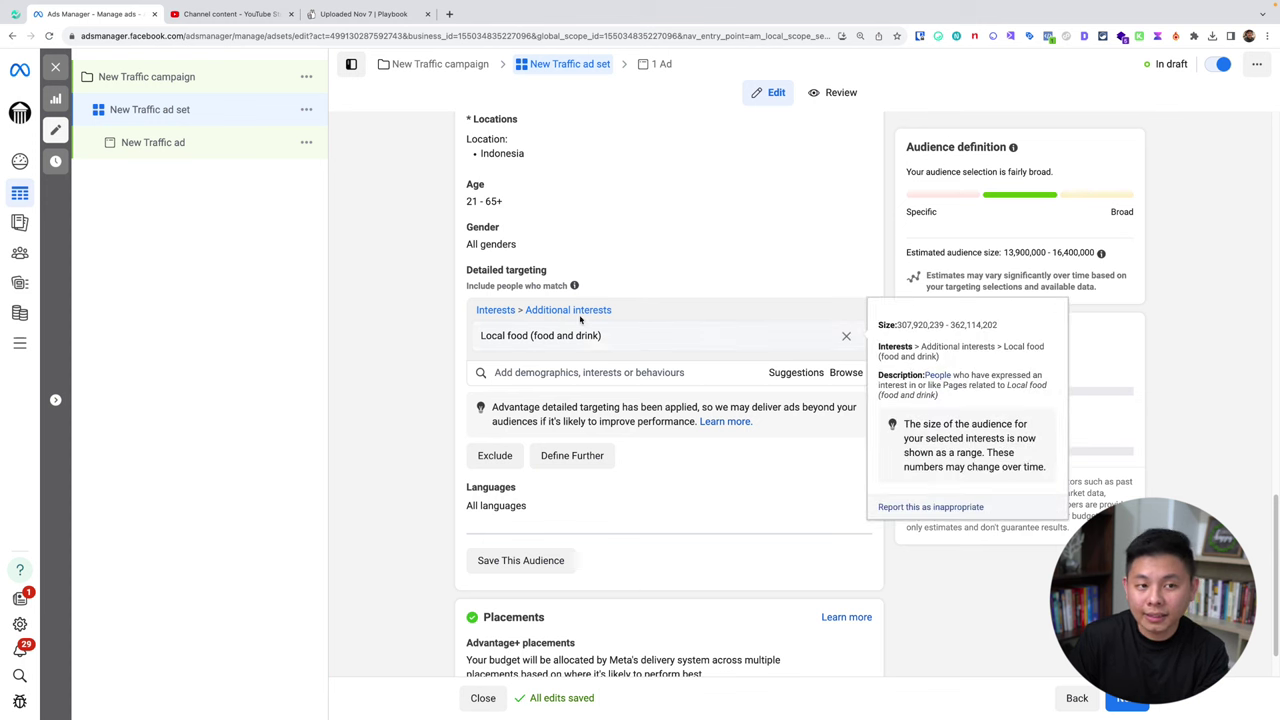
click(306, 109)
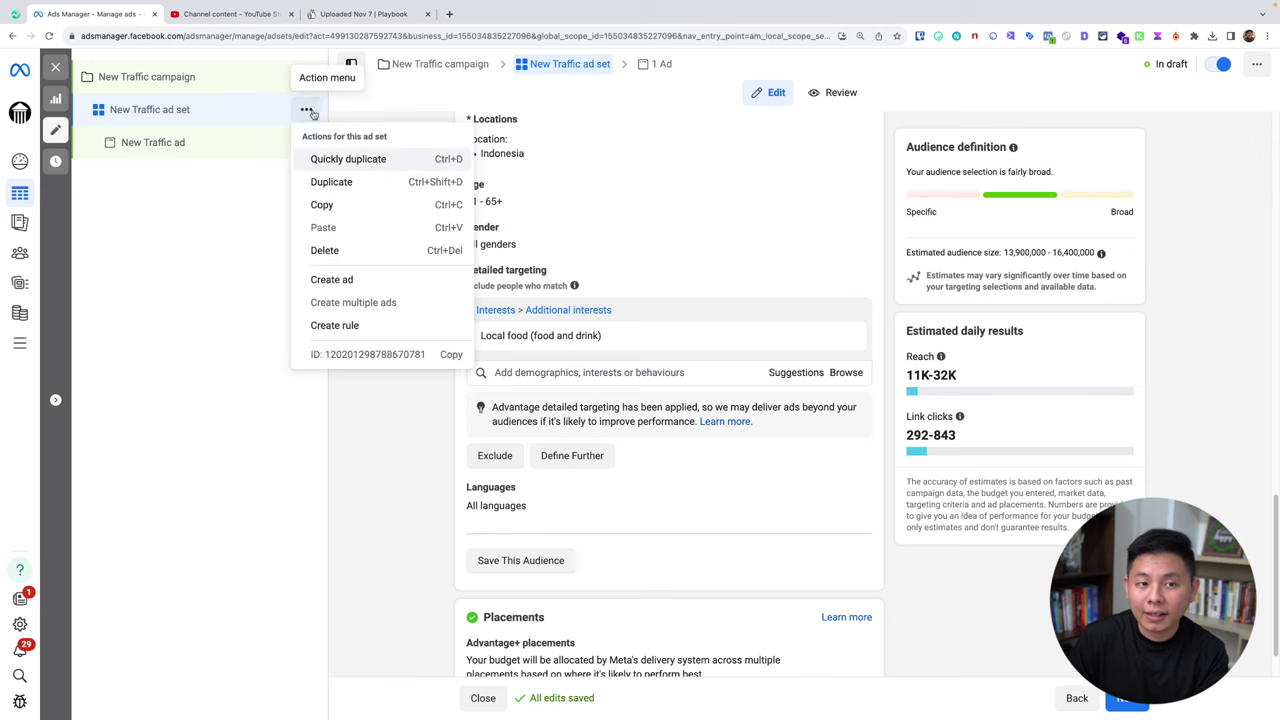
click(360, 160)
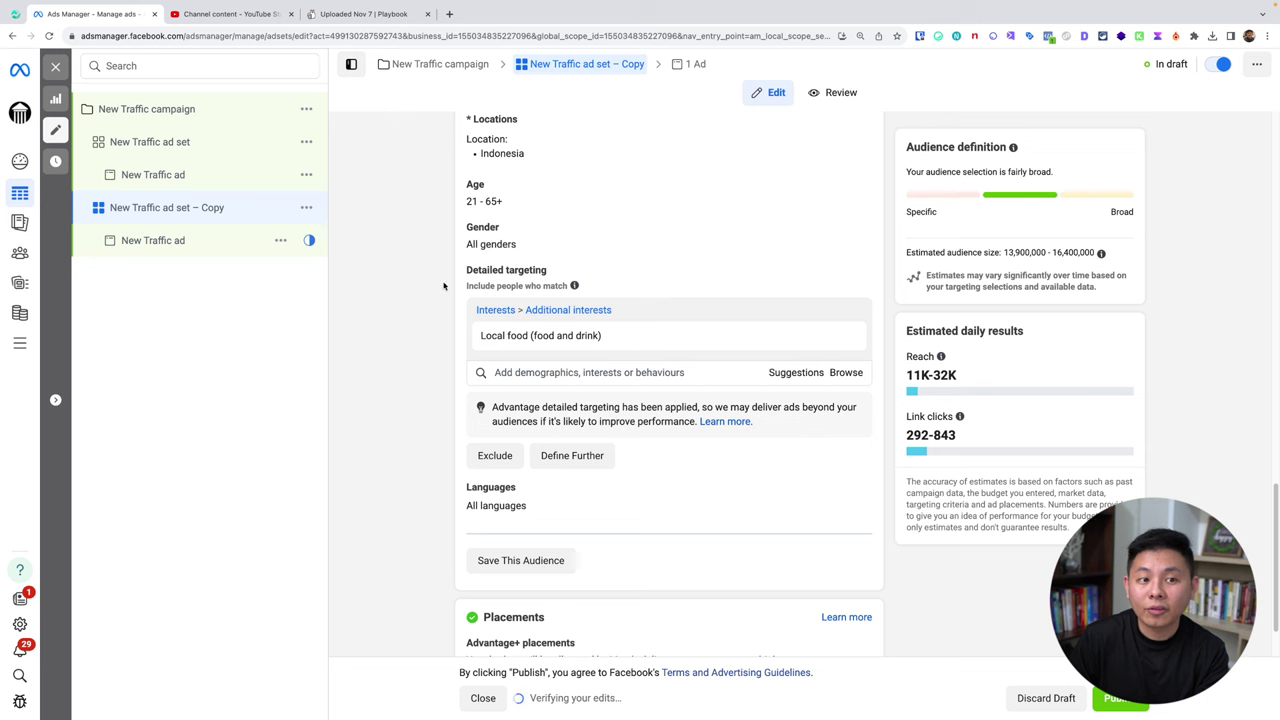
mouse_move(675, 341)
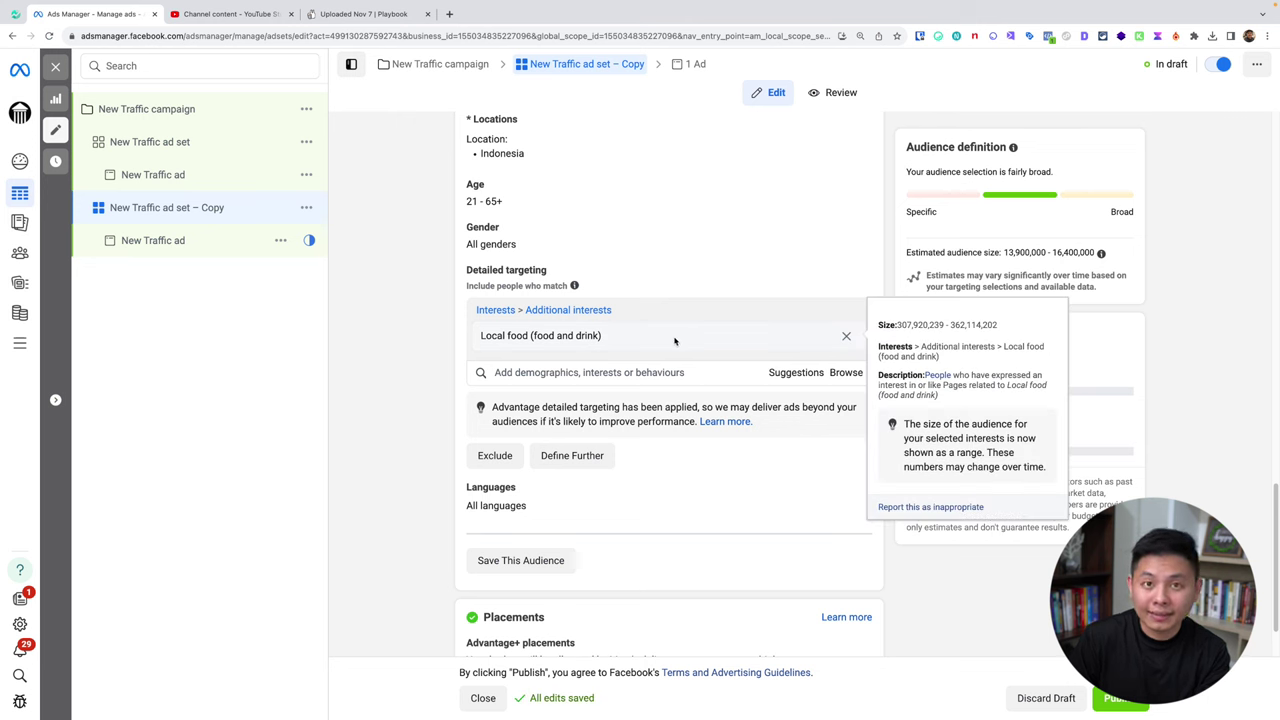
- In the original New Traffic ad set, add the "Parenting (children & parenting)" interest alongside Local food in detailed targeting
click(229, 141)
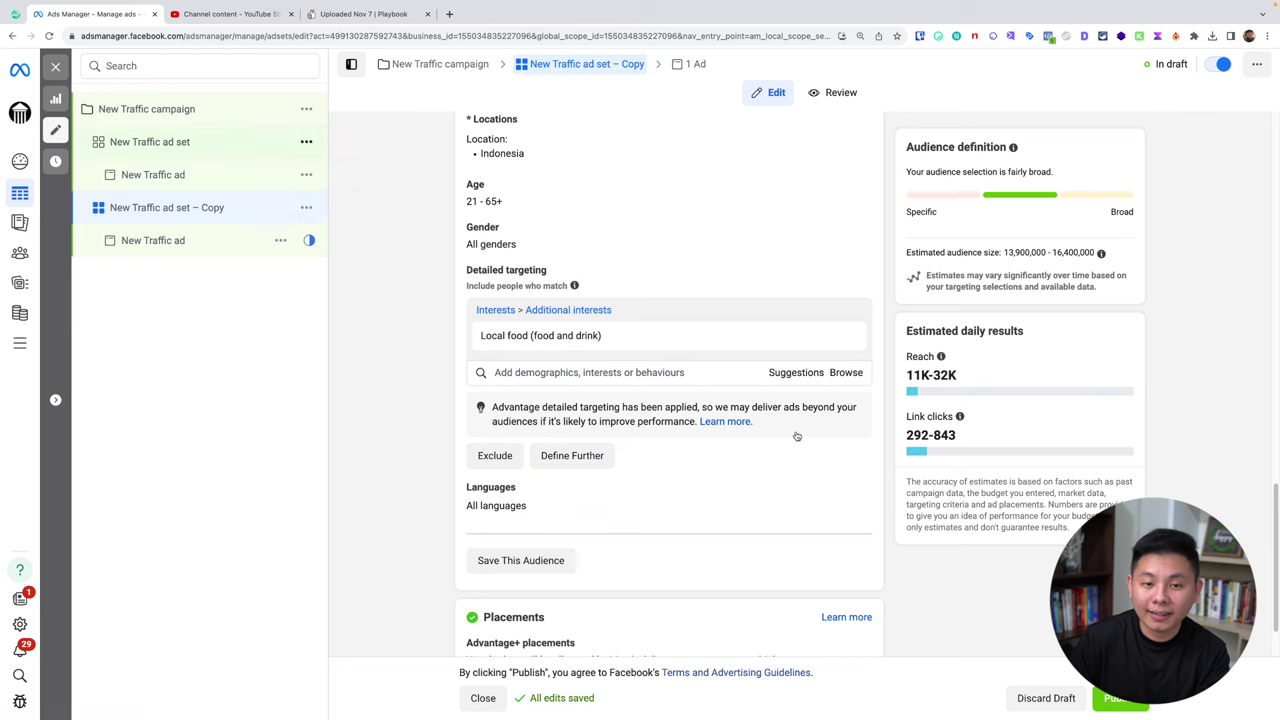
click(604, 372)
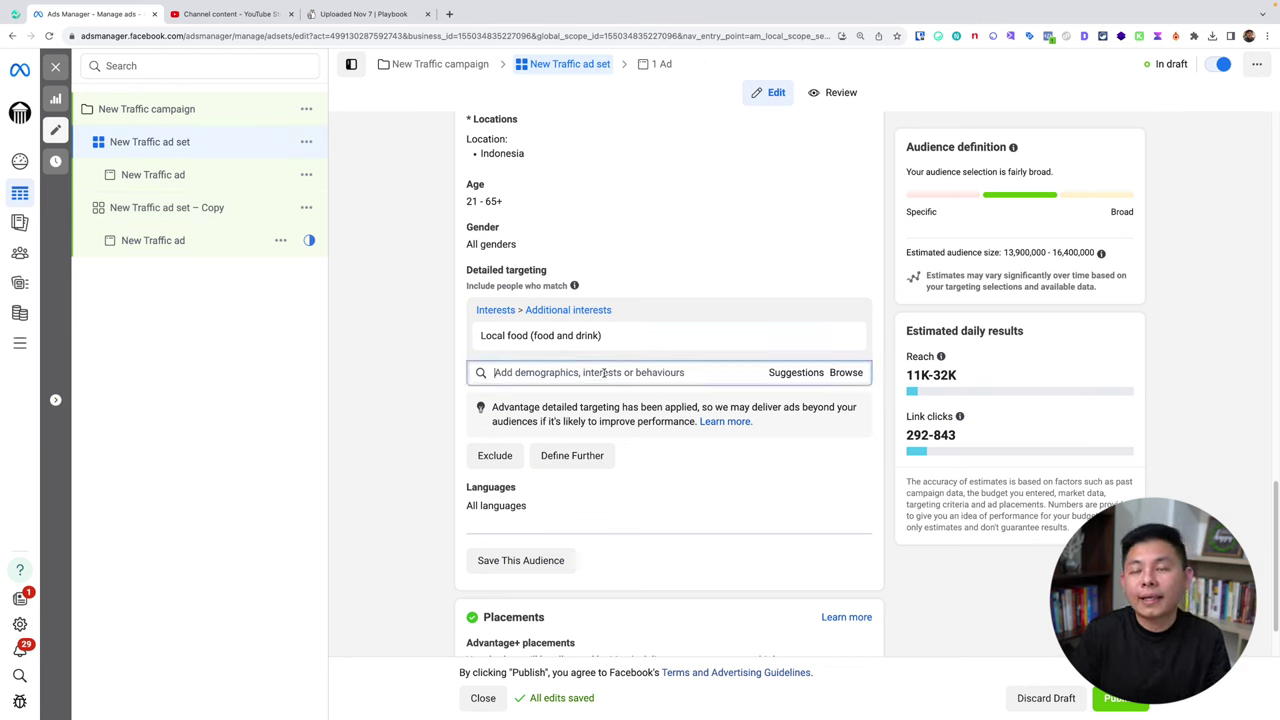
text(par)
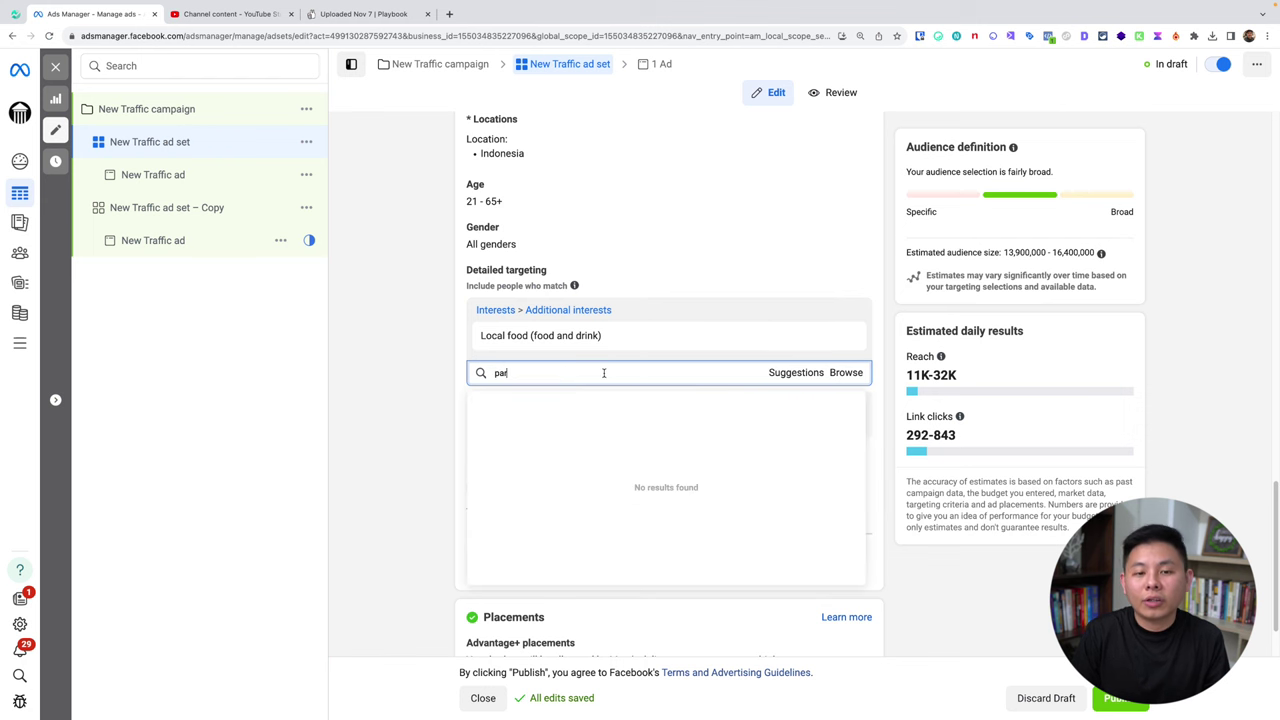
text(enting)
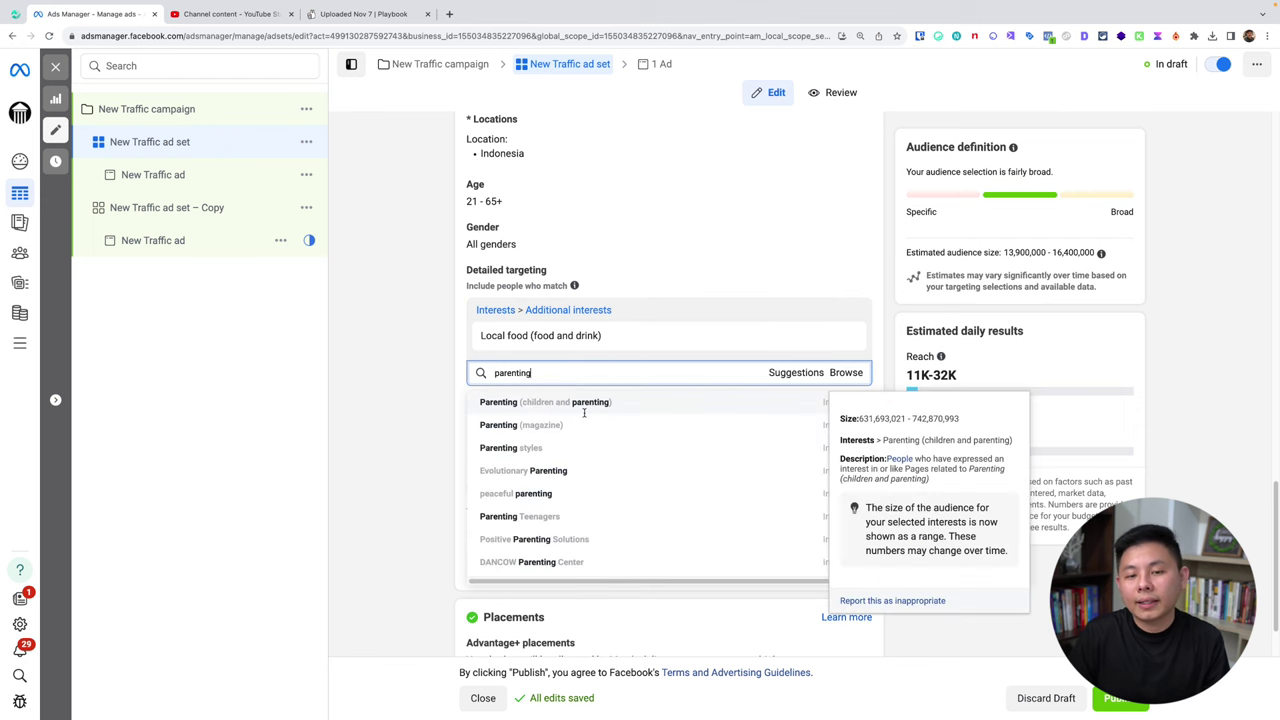
click(585, 403)
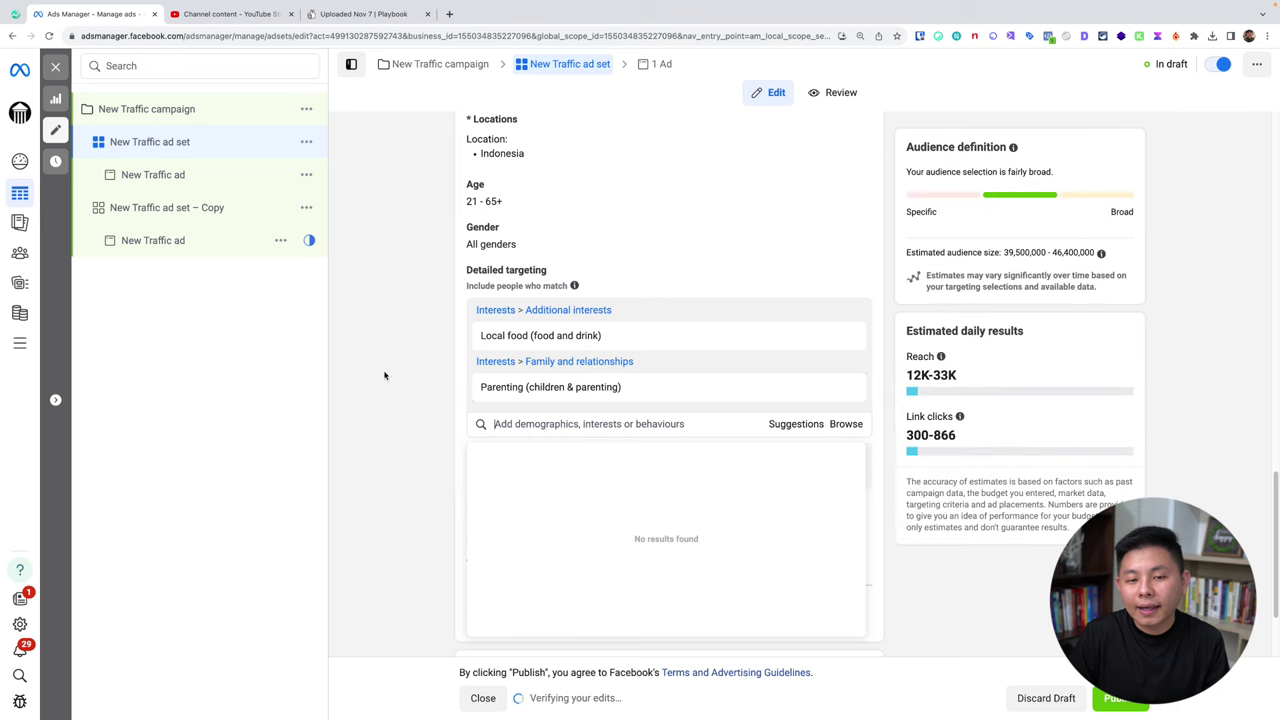
scroll(436, 367, down, 1)
click(611, 366)
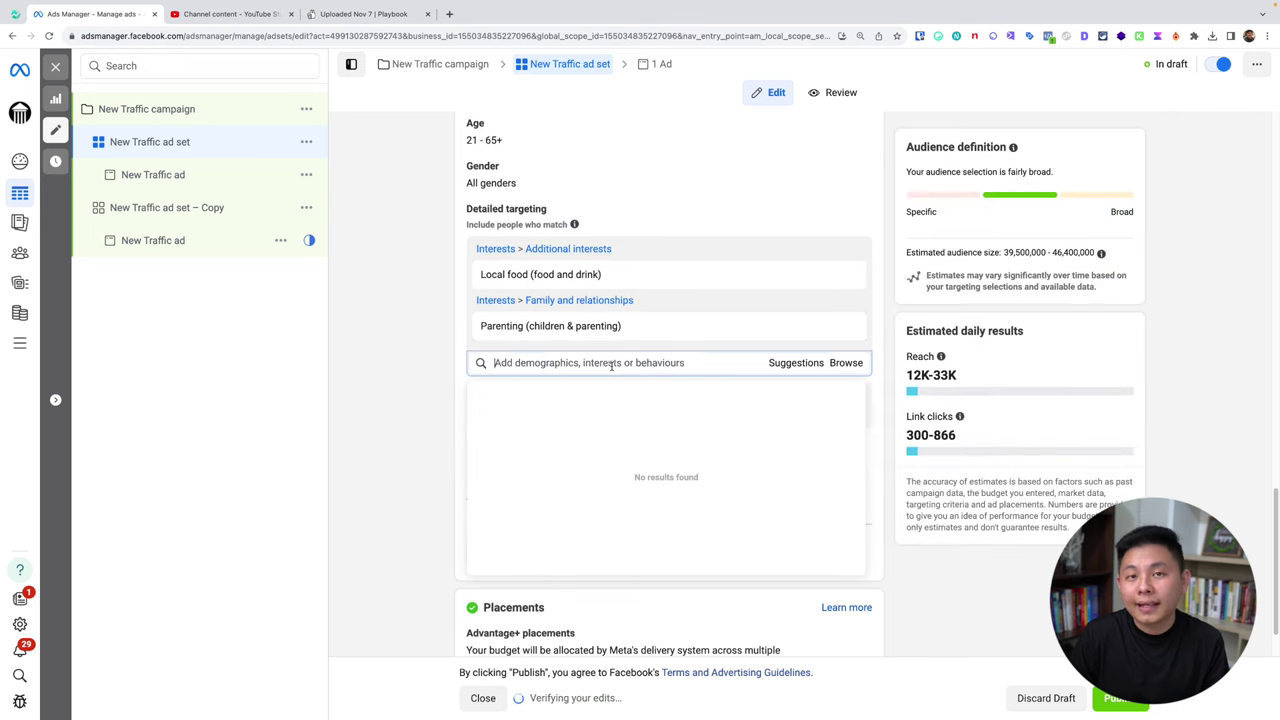
click(400, 266)
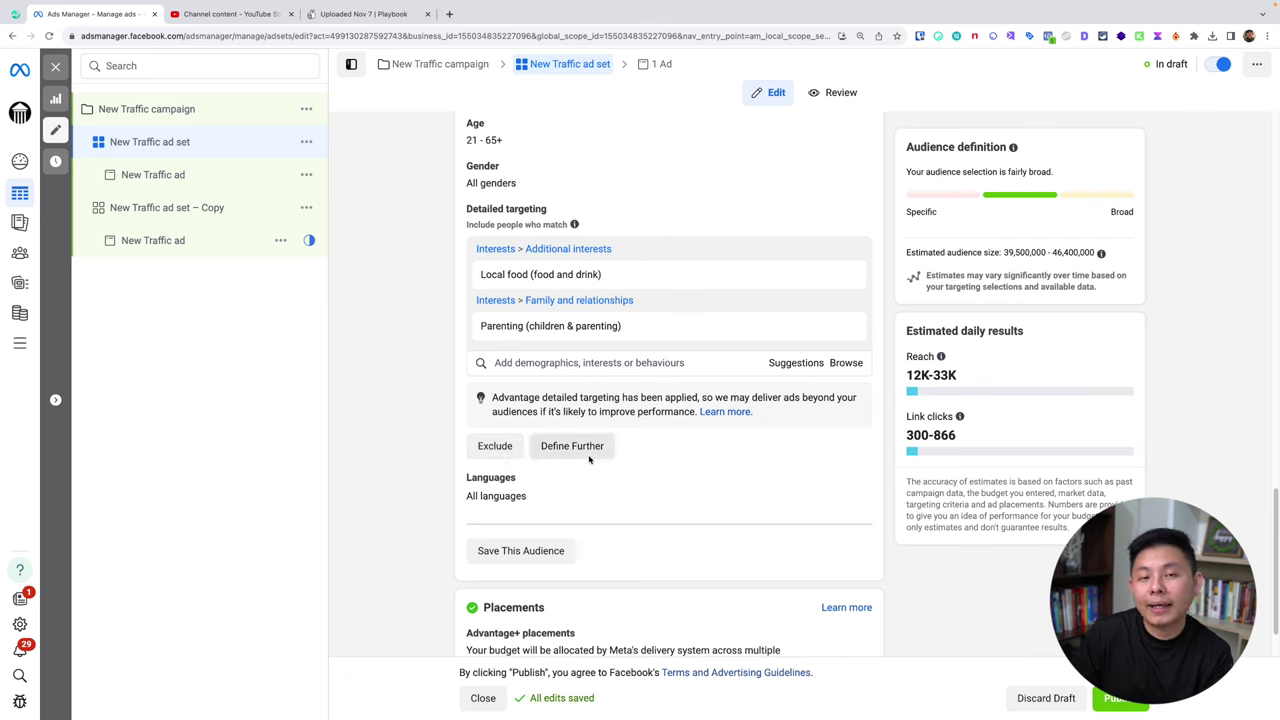
- Remove the Parenting interest from the main targeting group and add "Parenting (children & parenting)" as a condition people must also match
mouse_move(559, 337)
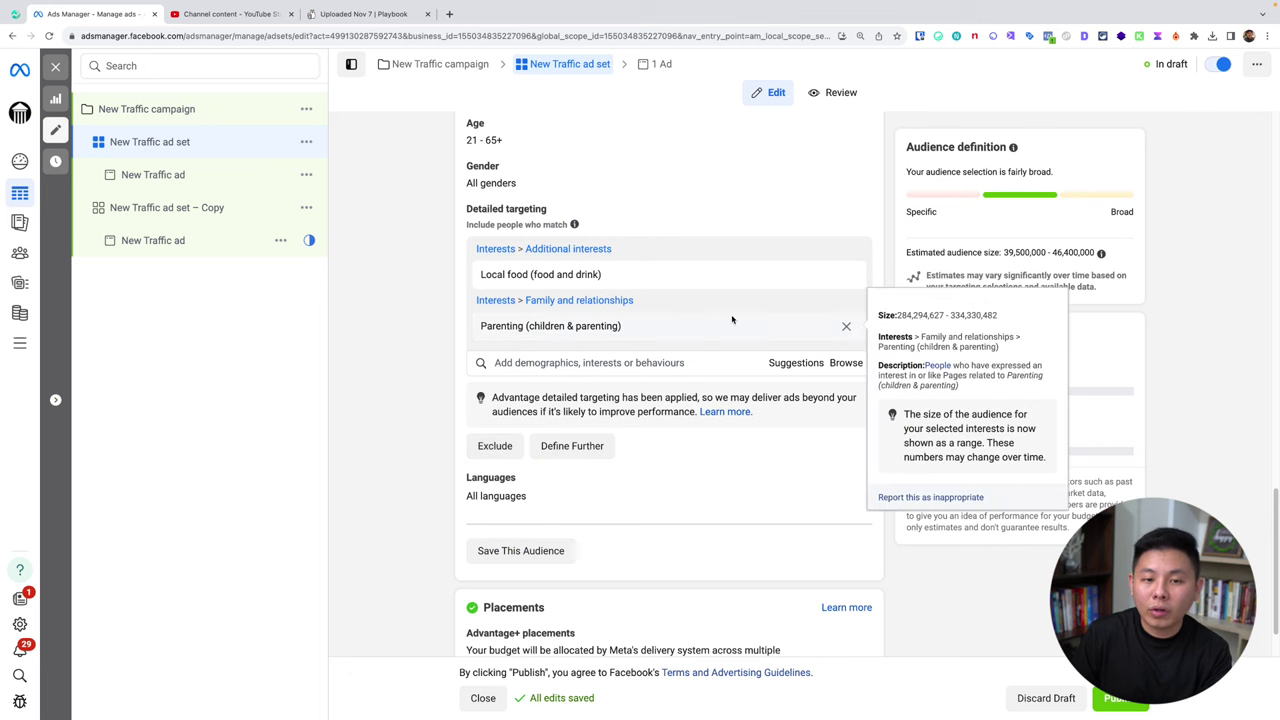
click(847, 328)
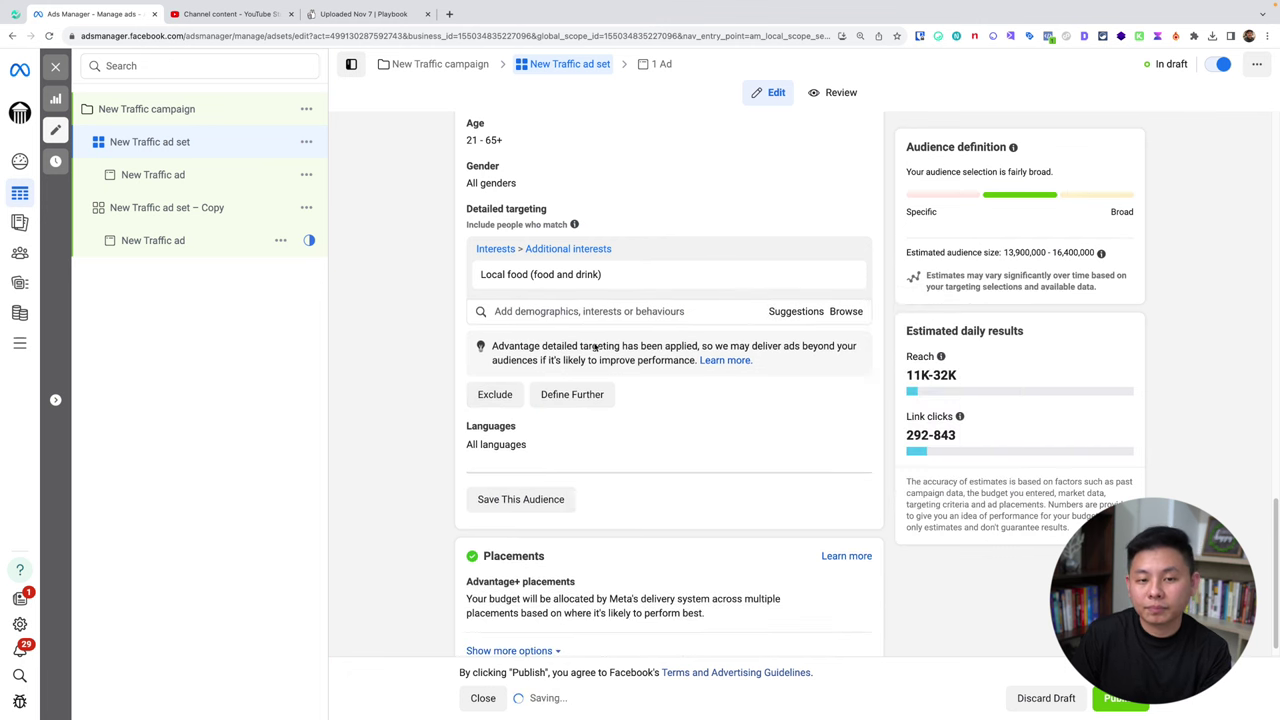
mouse_move(563, 280)
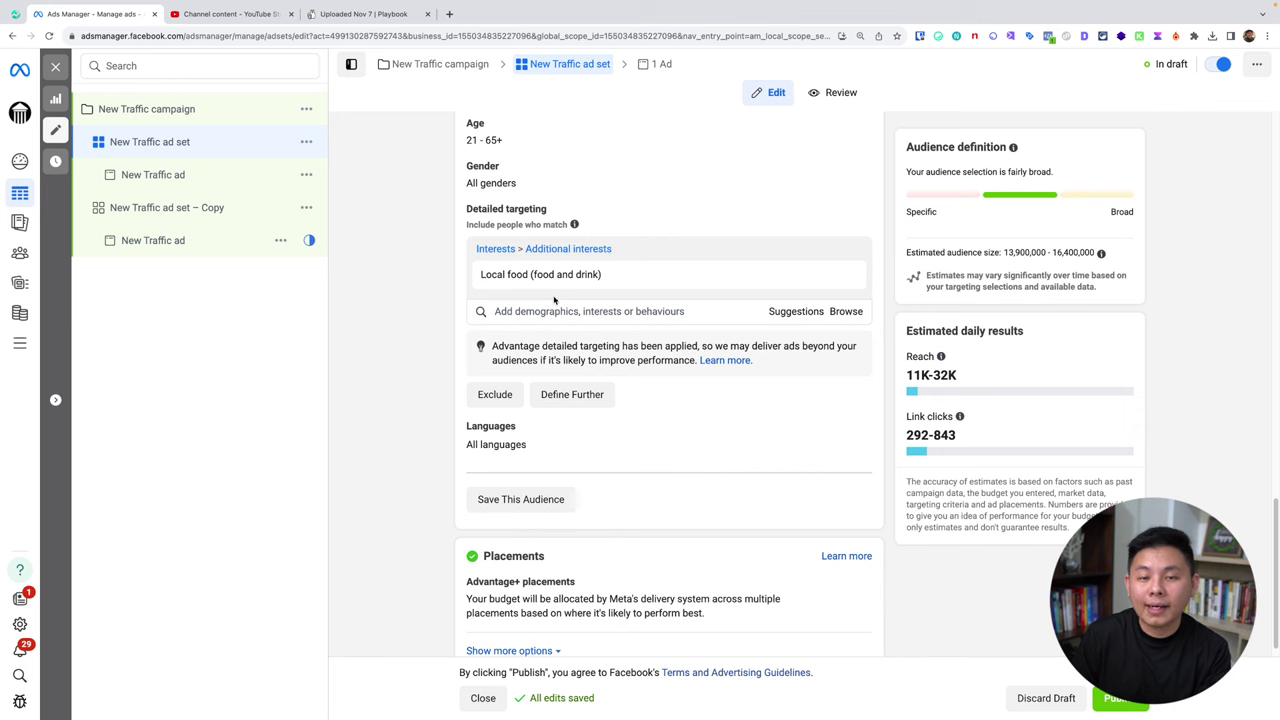
click(588, 397)
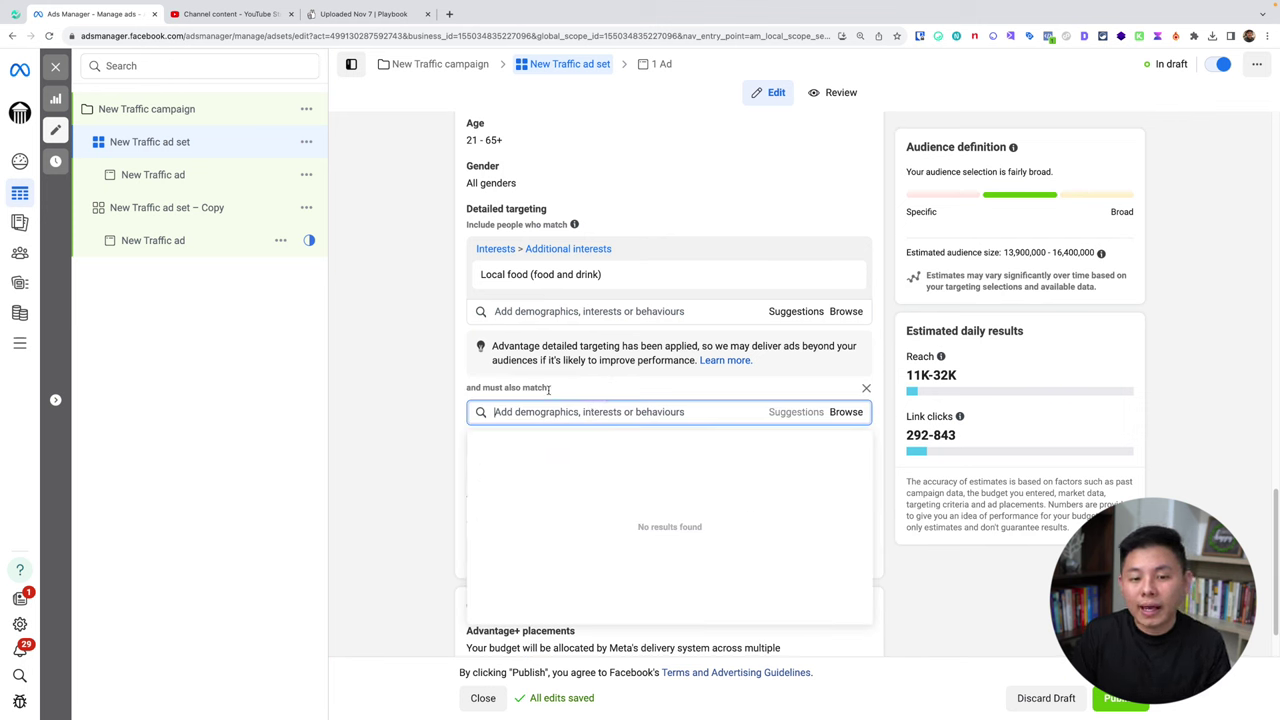
drag(548, 390, 442, 391)
click(641, 417)
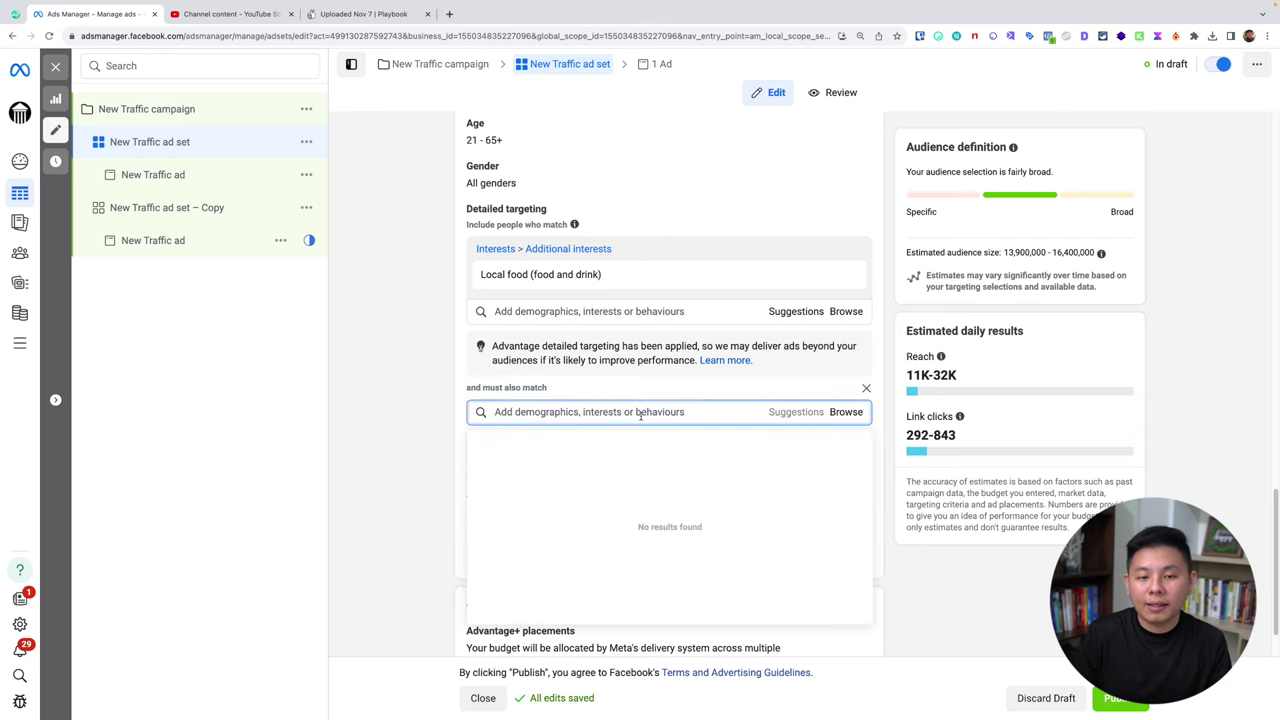
text(parenting)
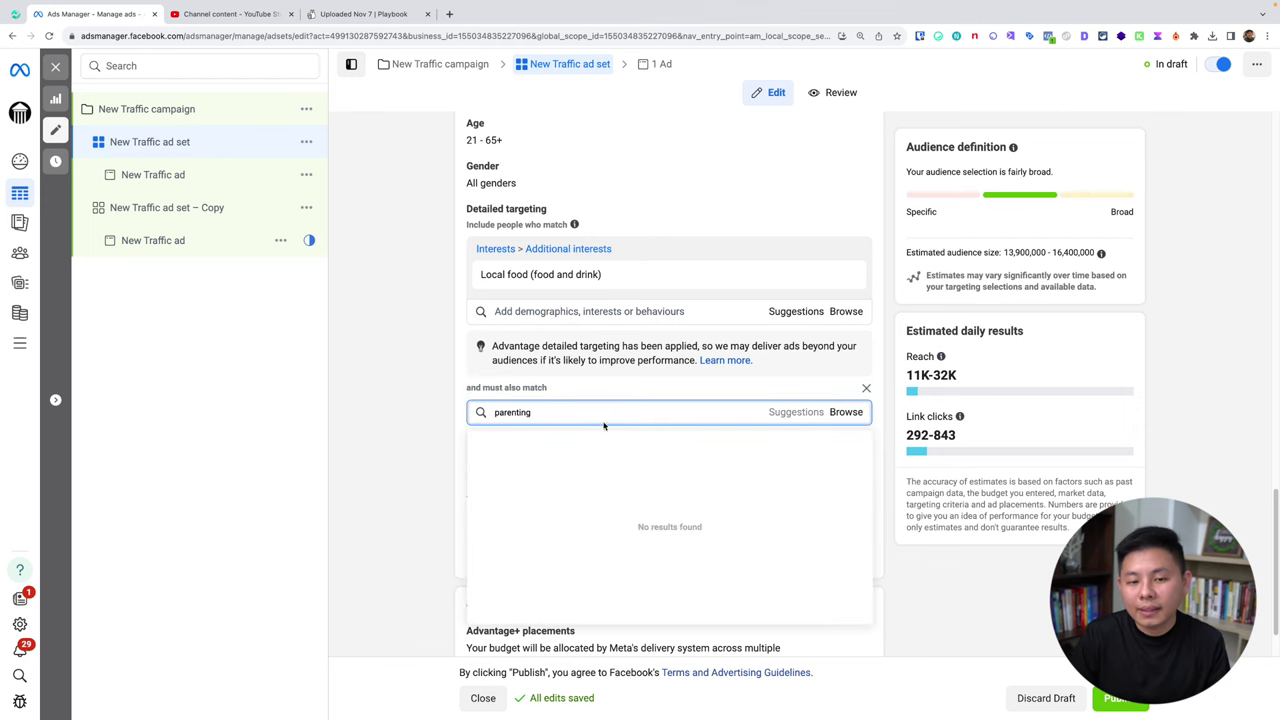
click(565, 451)
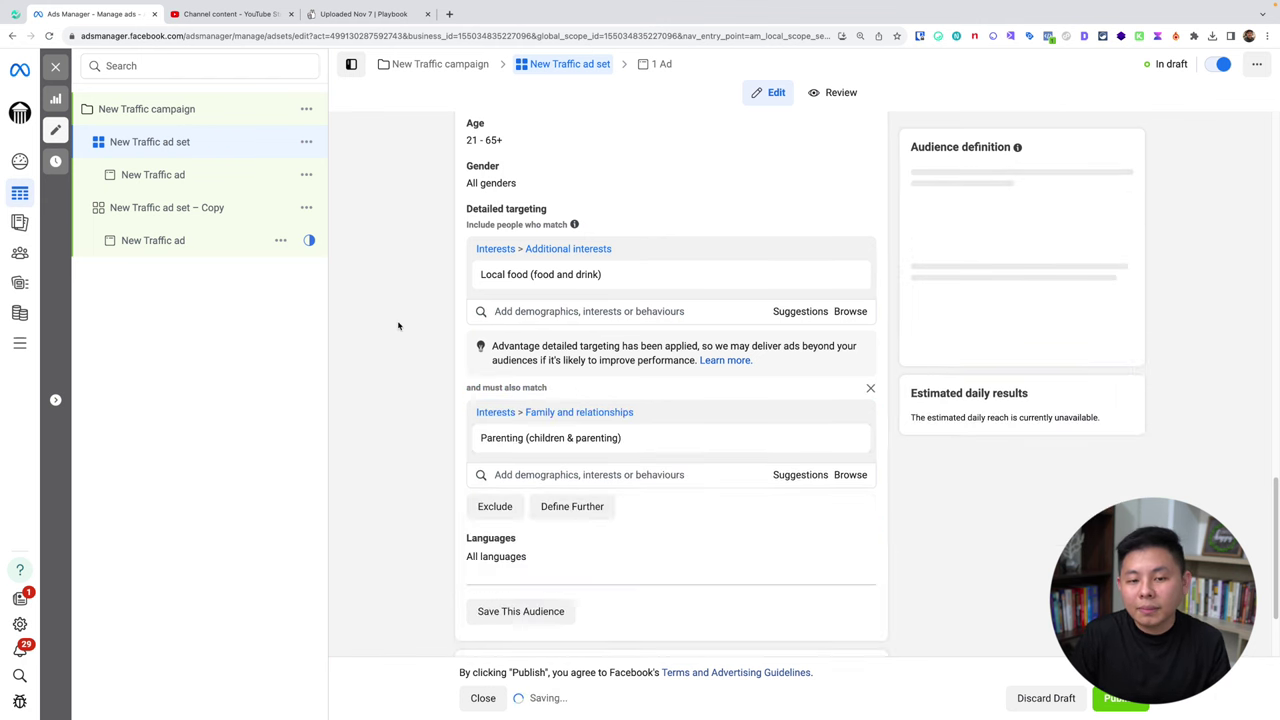
- Review the narrowed audience's location, age, gender, Local food interest and must-also-match condition against the audience estimates
scroll(759, 233, down, 2)
scroll(759, 233, up, 3)
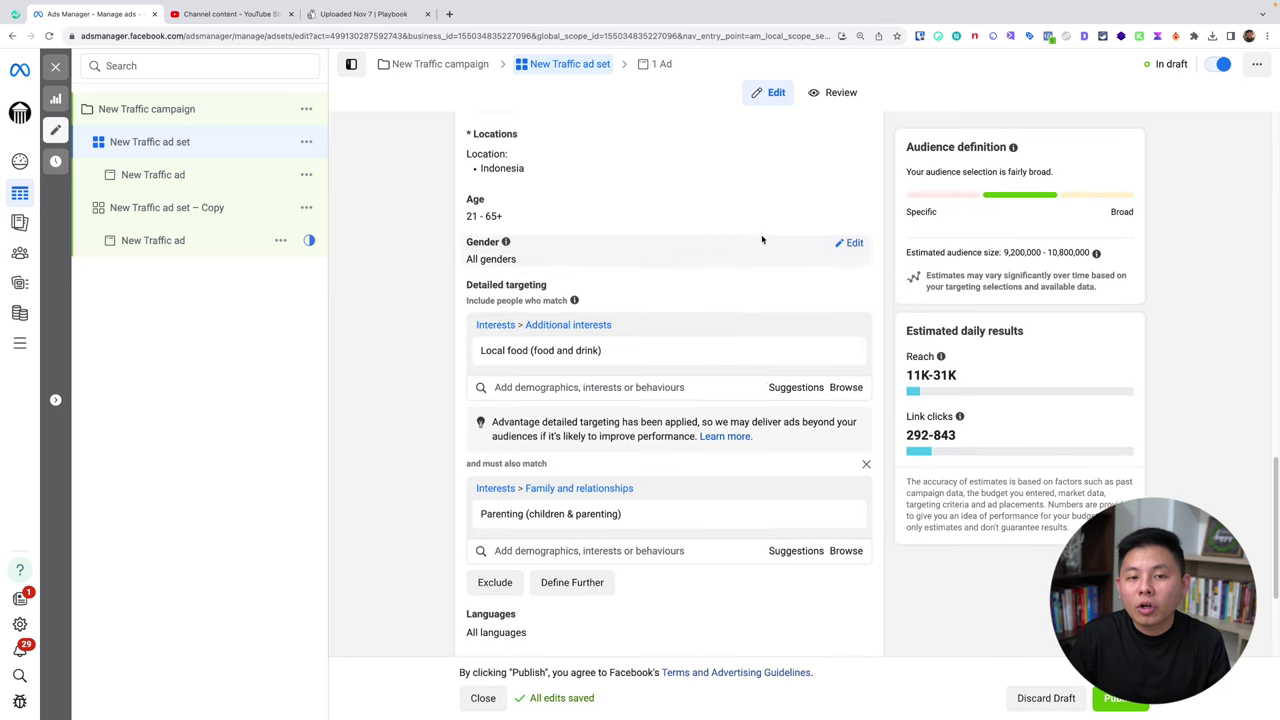
scroll(734, 272, down, 1)
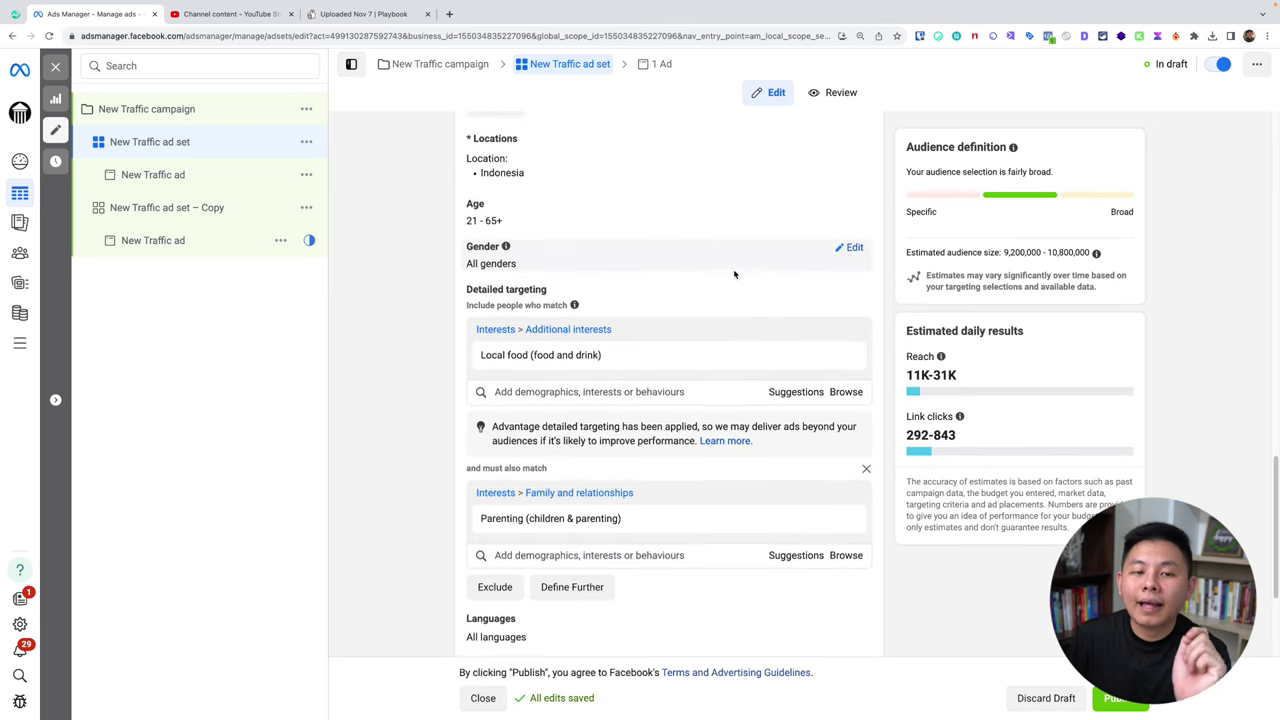
scroll(734, 272, up, 2)
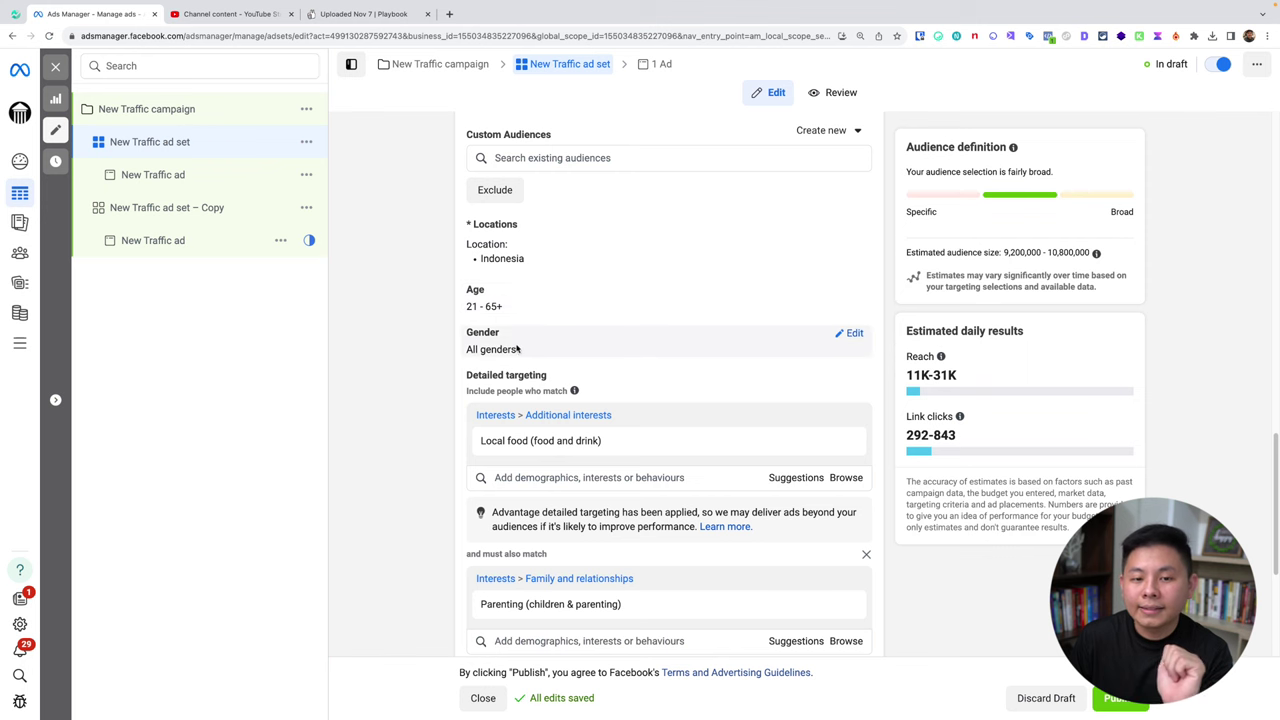
scroll(611, 337, down, 1)
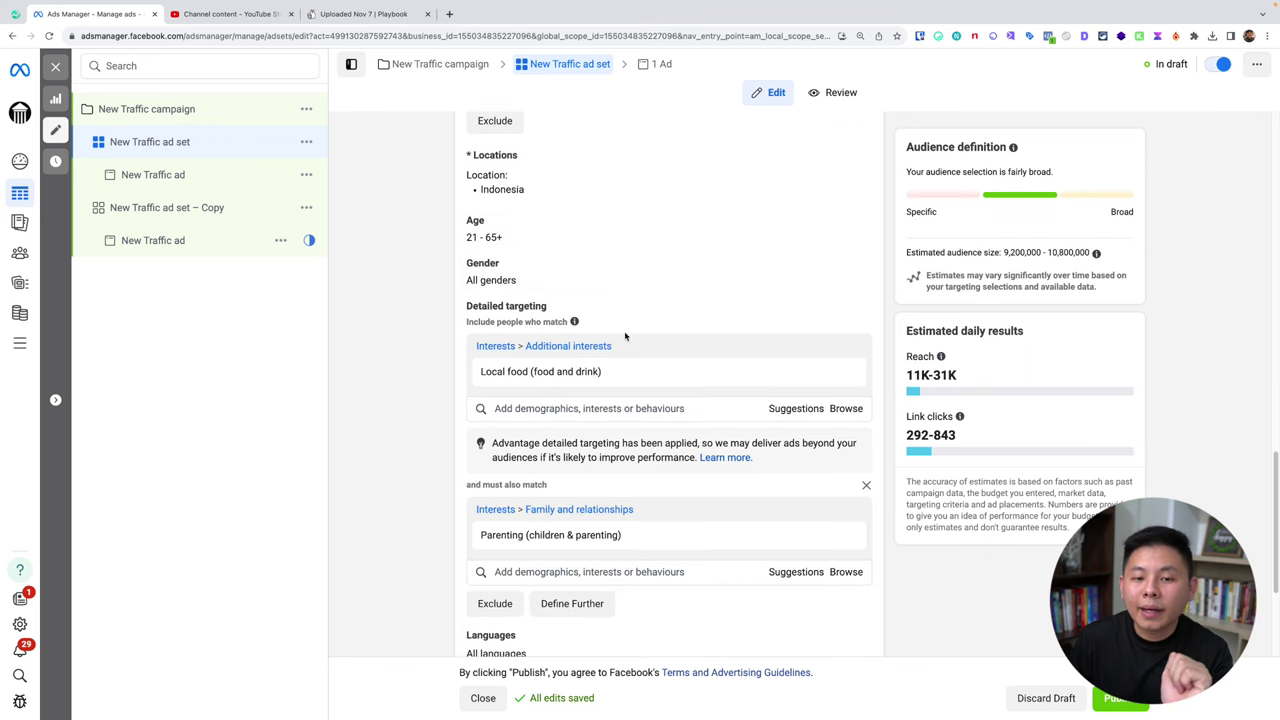
mouse_move(617, 376)
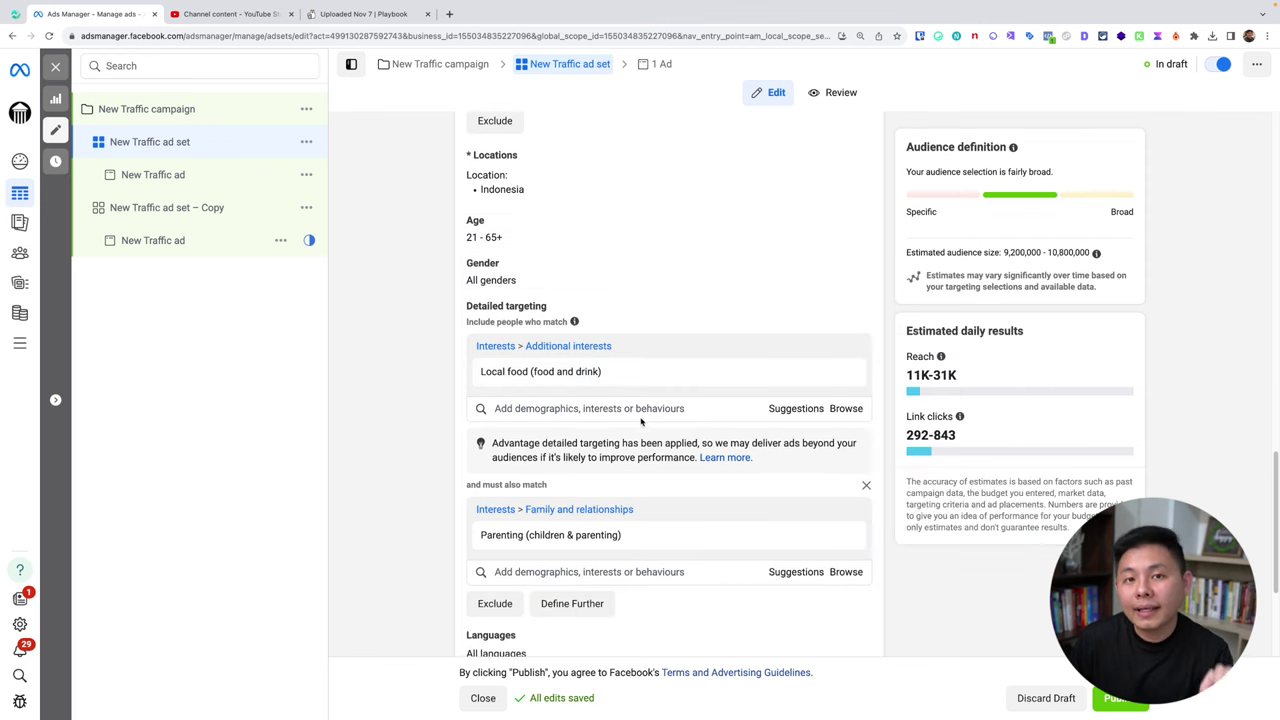
scroll(640, 421, down, 1)
mouse_move(617, 543)
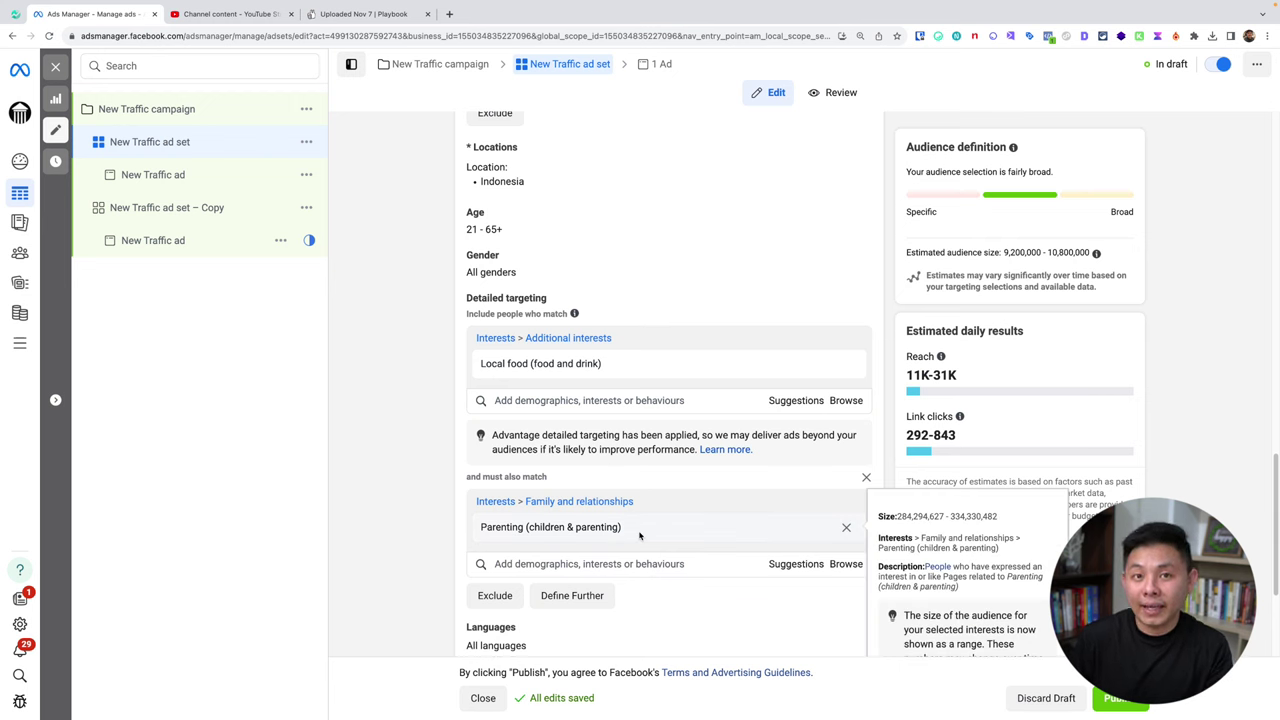
- Remove the must-also-match condition and add "Parenting (children & parenting)" to the same targeting group as Local food
click(868, 479)
click(597, 402)
text(par)
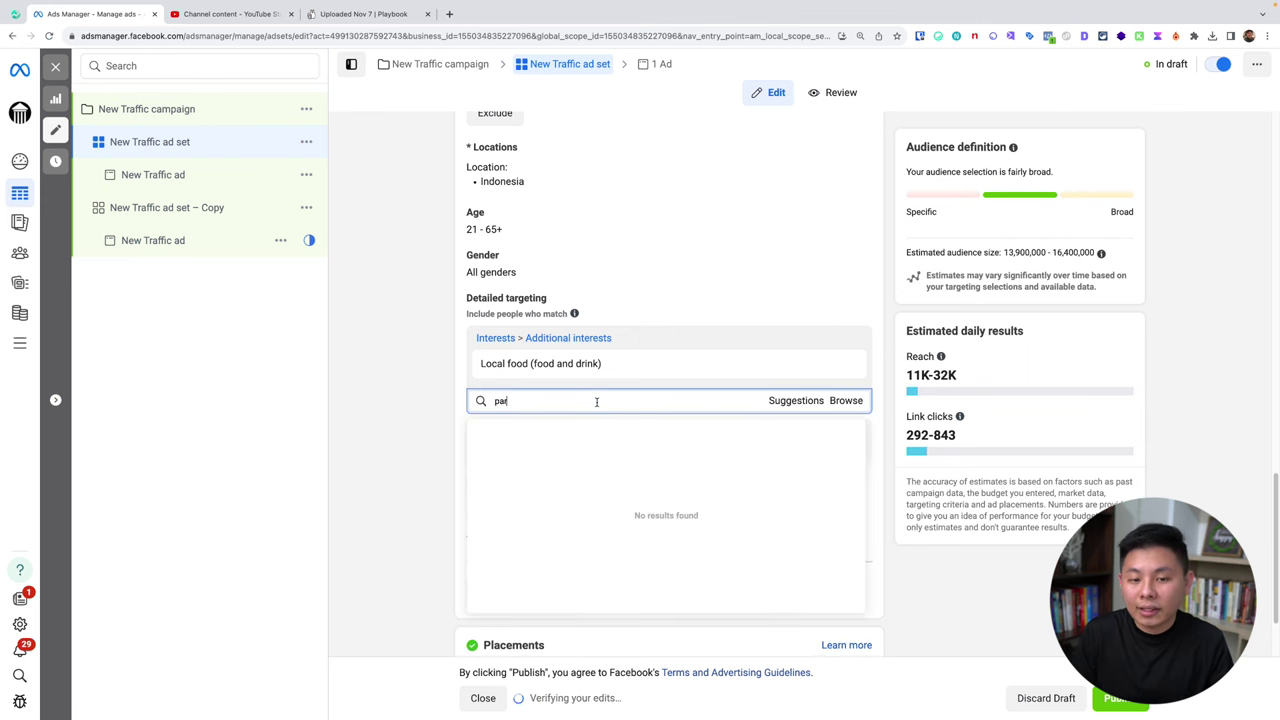
text(enting)
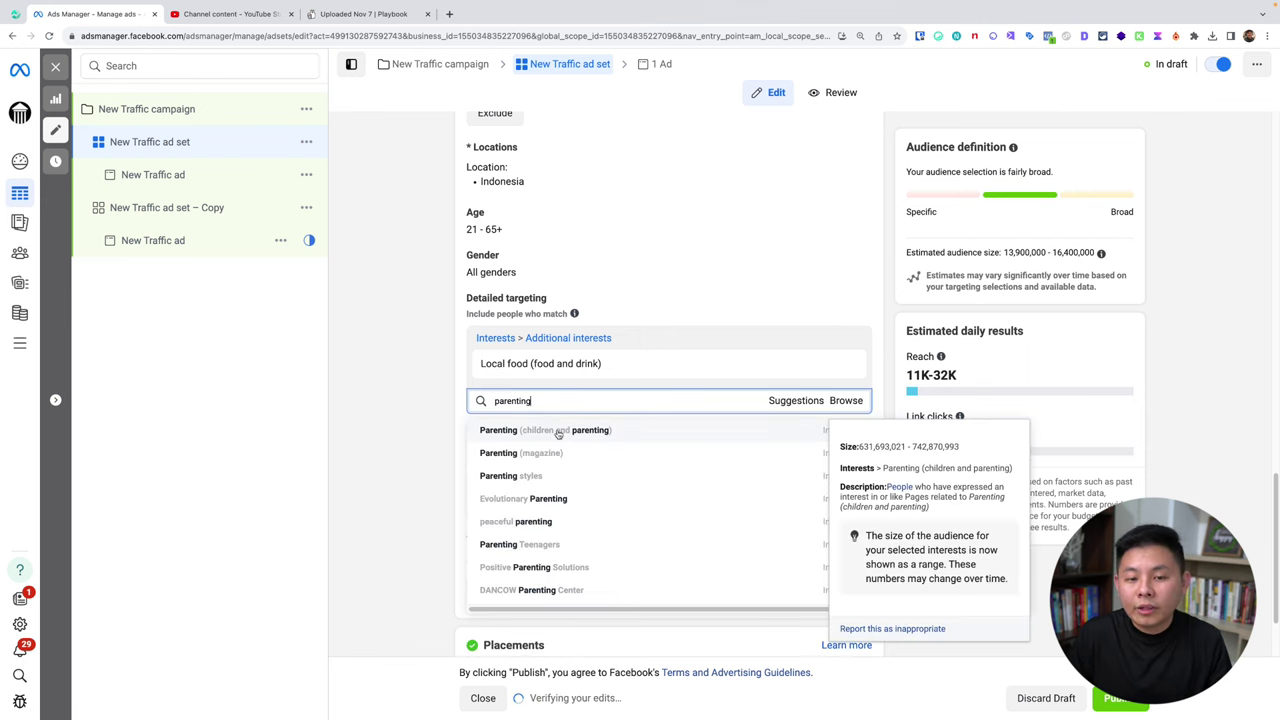
click(559, 432)
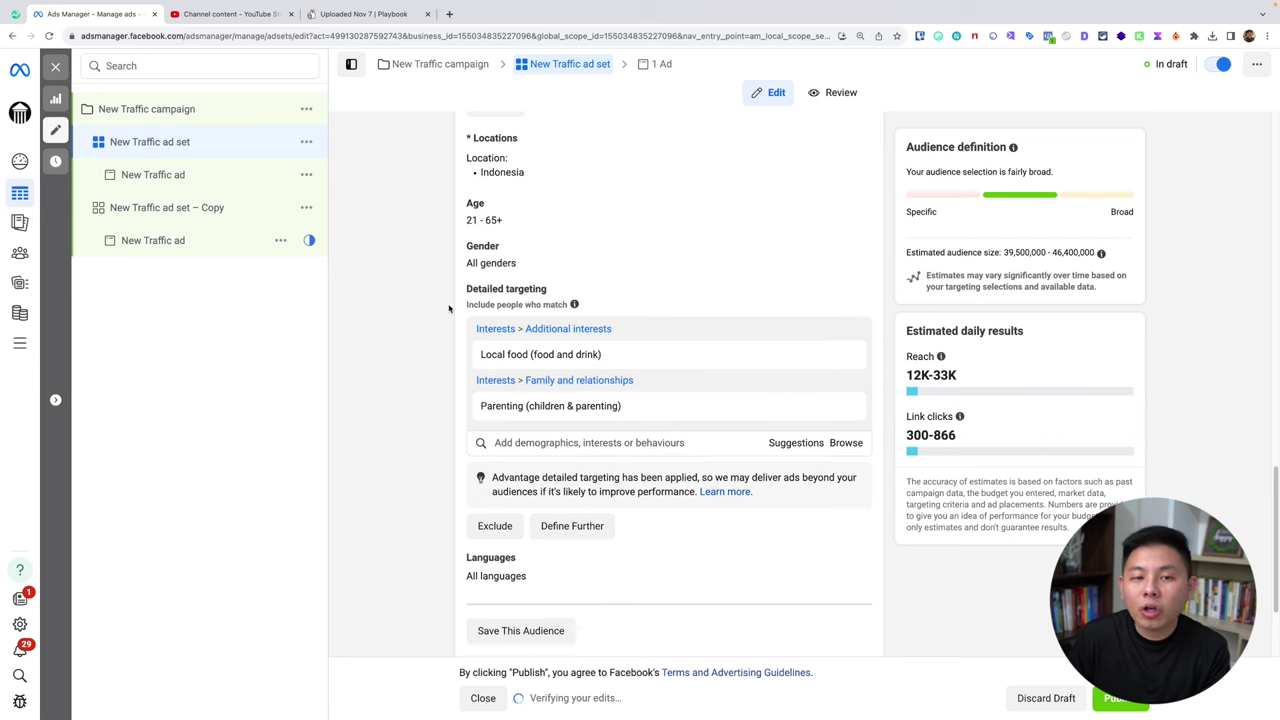
scroll(449, 310, up, 2)
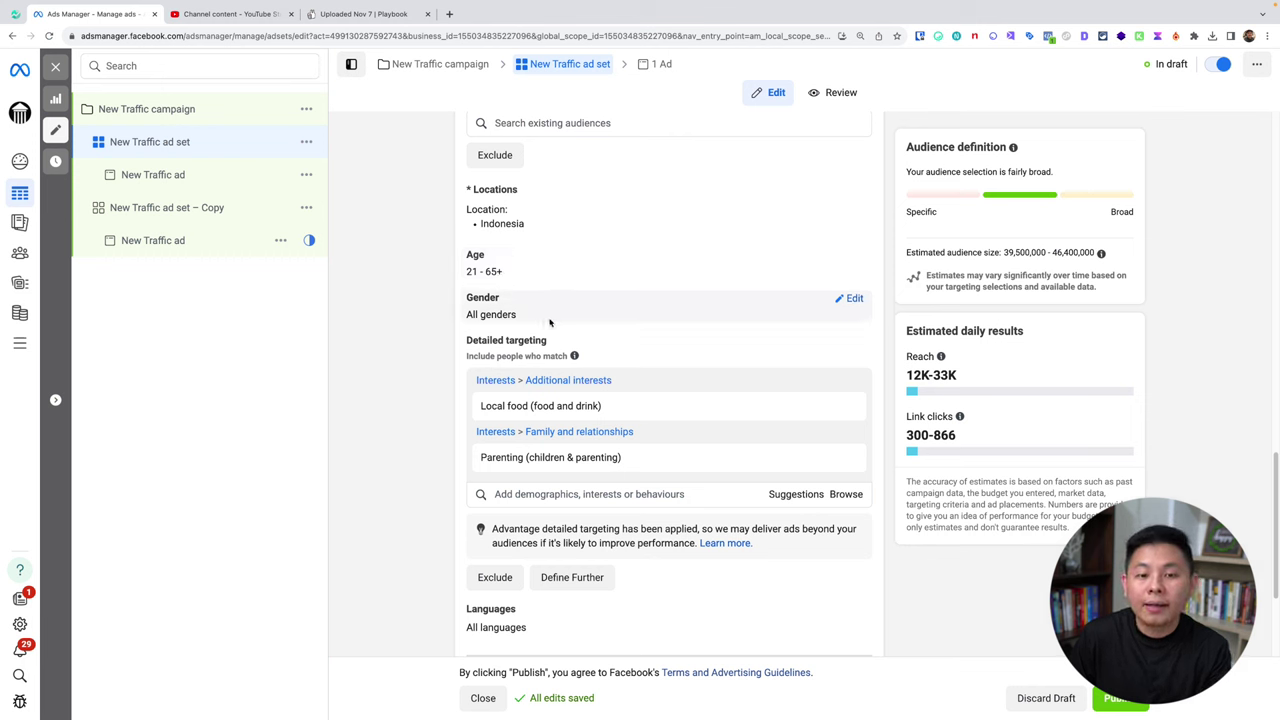
mouse_move(563, 342)
mouse_move(474, 420)
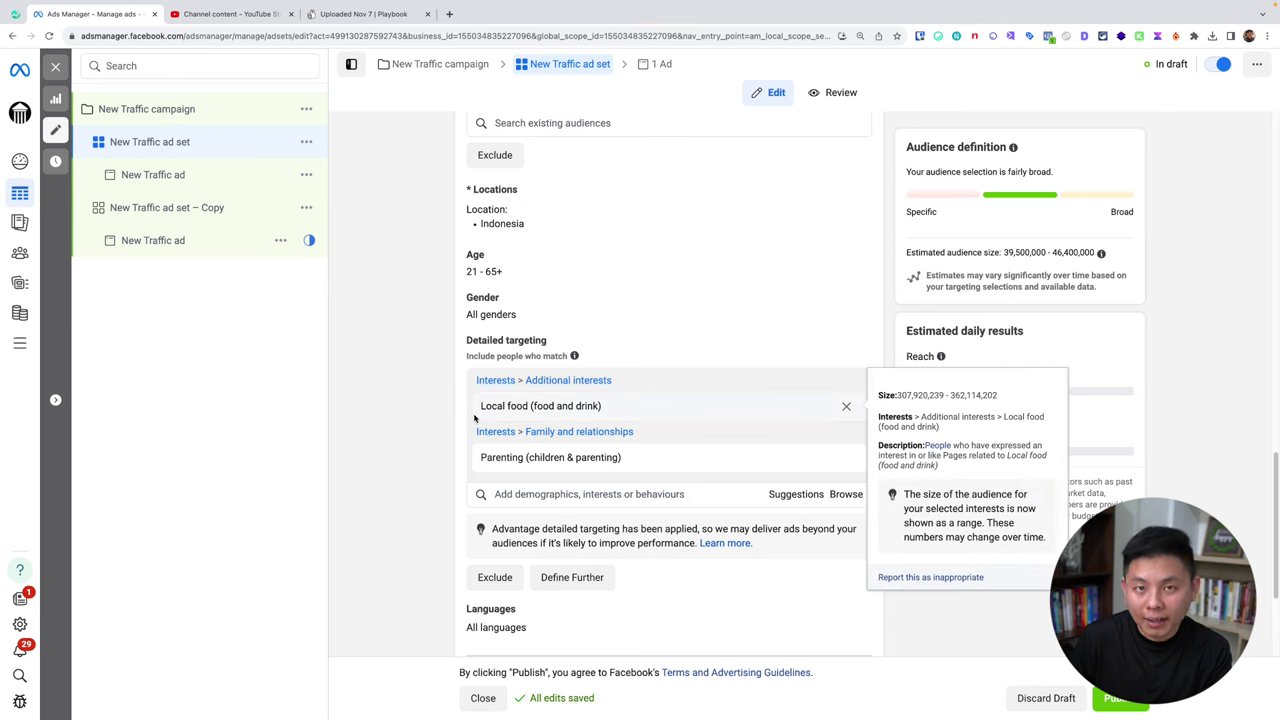
mouse_move(498, 464)
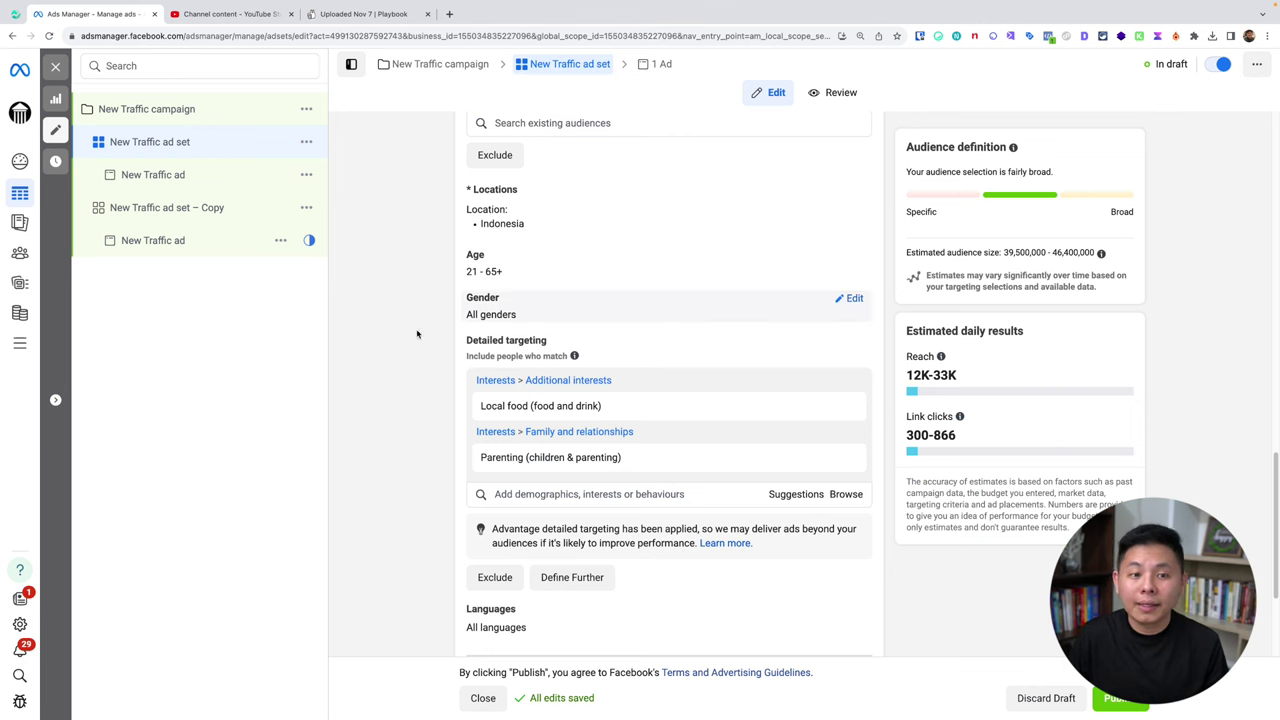
- Start the screen annotation tool and draw two overlapping pink circles in the empty area below the campaign tree
key(super+shift+a)
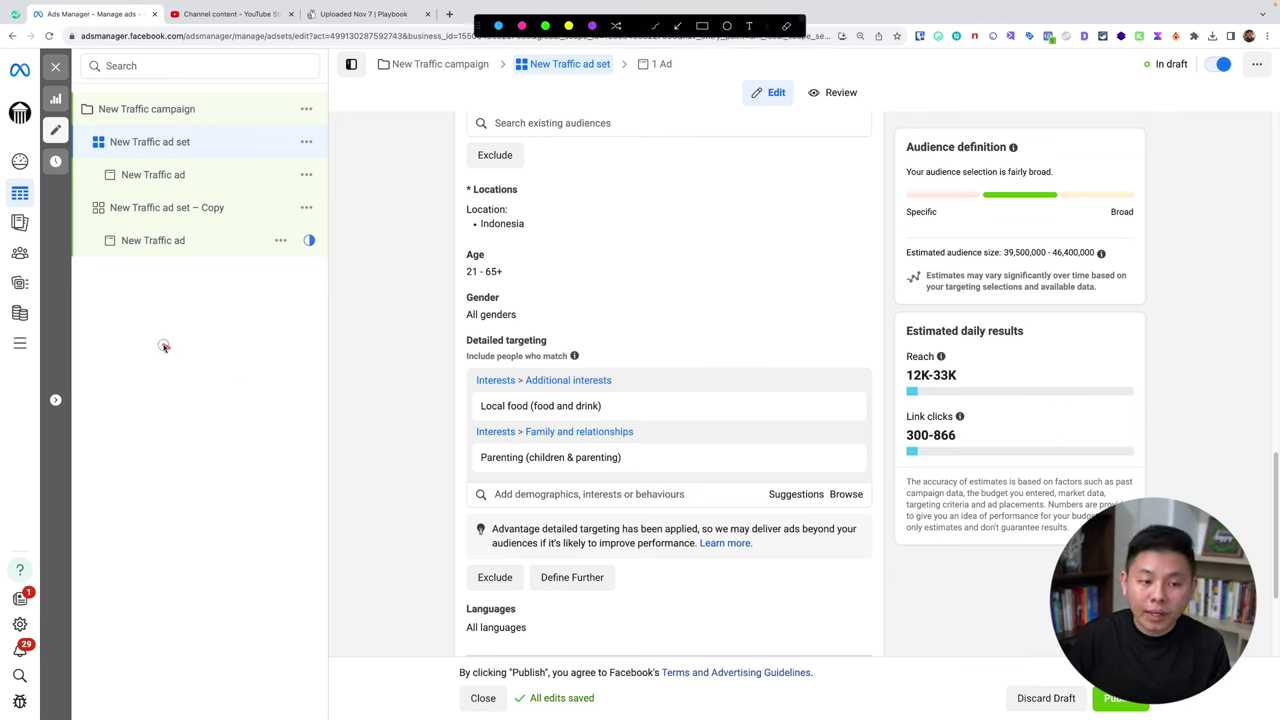
mouse_move(163, 346)
mouse_down()
mouse_move(89, 414)
mouse_move(231, 403)
mouse_move(181, 344)
mouse_move(132, 350)
mouse_up()
mouse_move(333, 320)
mouse_down()
mouse_move(240, 329)
mouse_move(194, 414)
mouse_move(263, 443)
mouse_move(342, 402)
mouse_move(330, 318)
mouse_up()
- Label the circles "Parenting" and "Local food", mark their overlap with "v", and clear the annotations
click(752, 28)
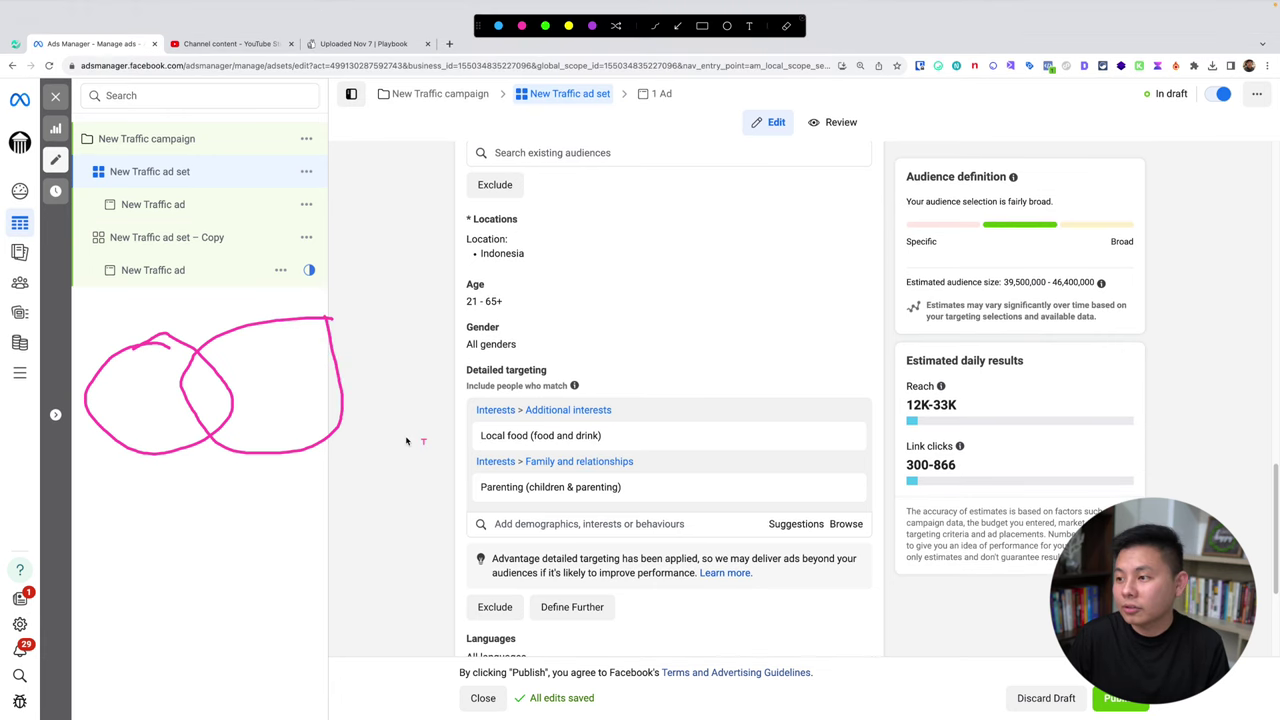
click(244, 377)
text(Parenting)
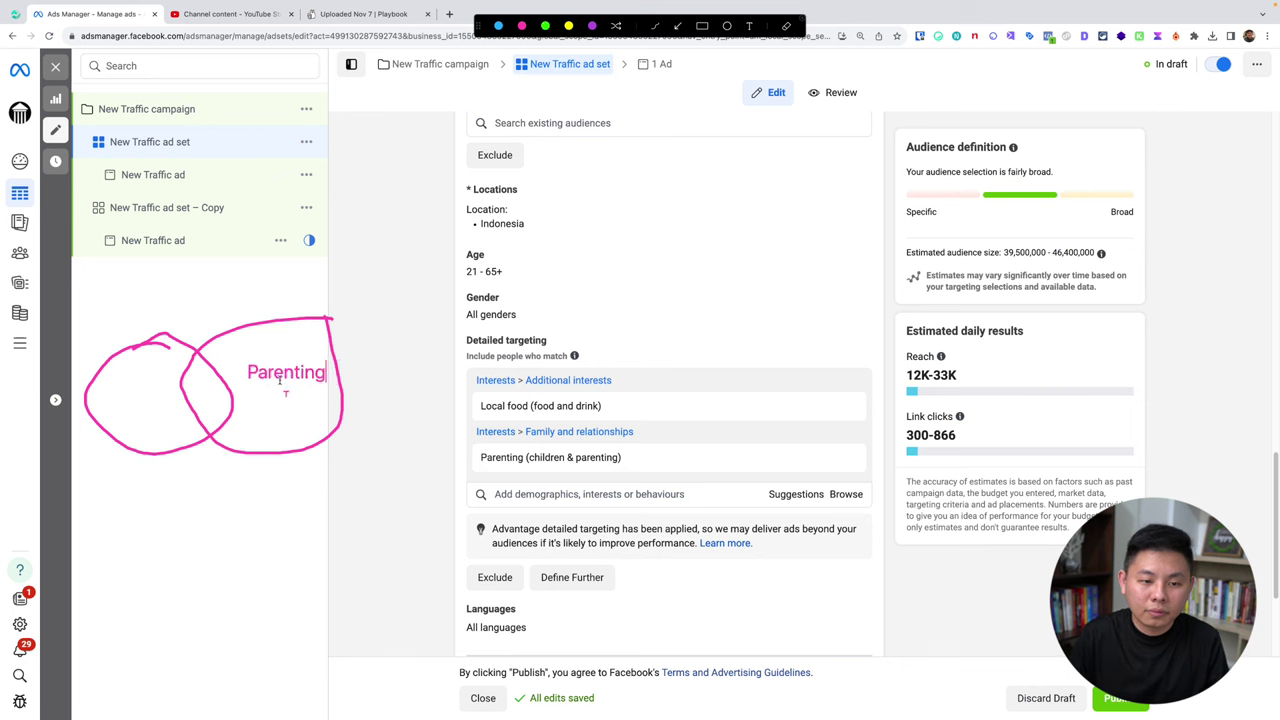
click(105, 393)
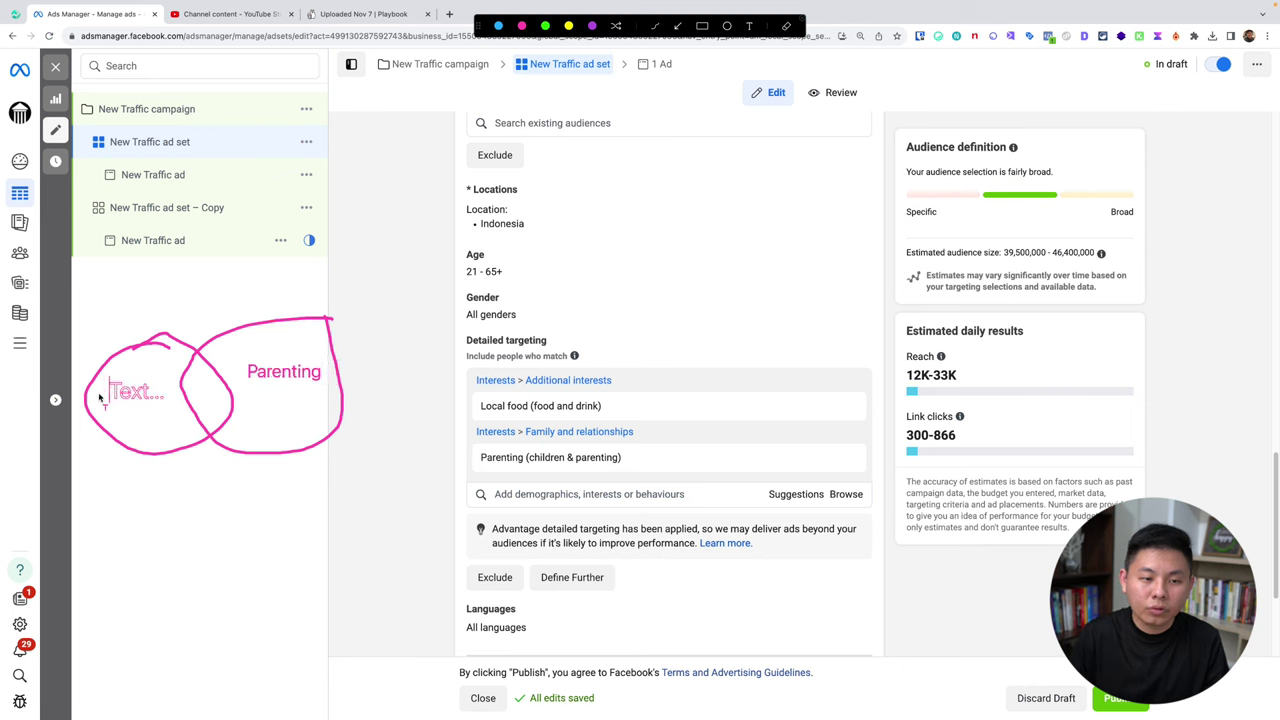
text(Local)
key(Return)
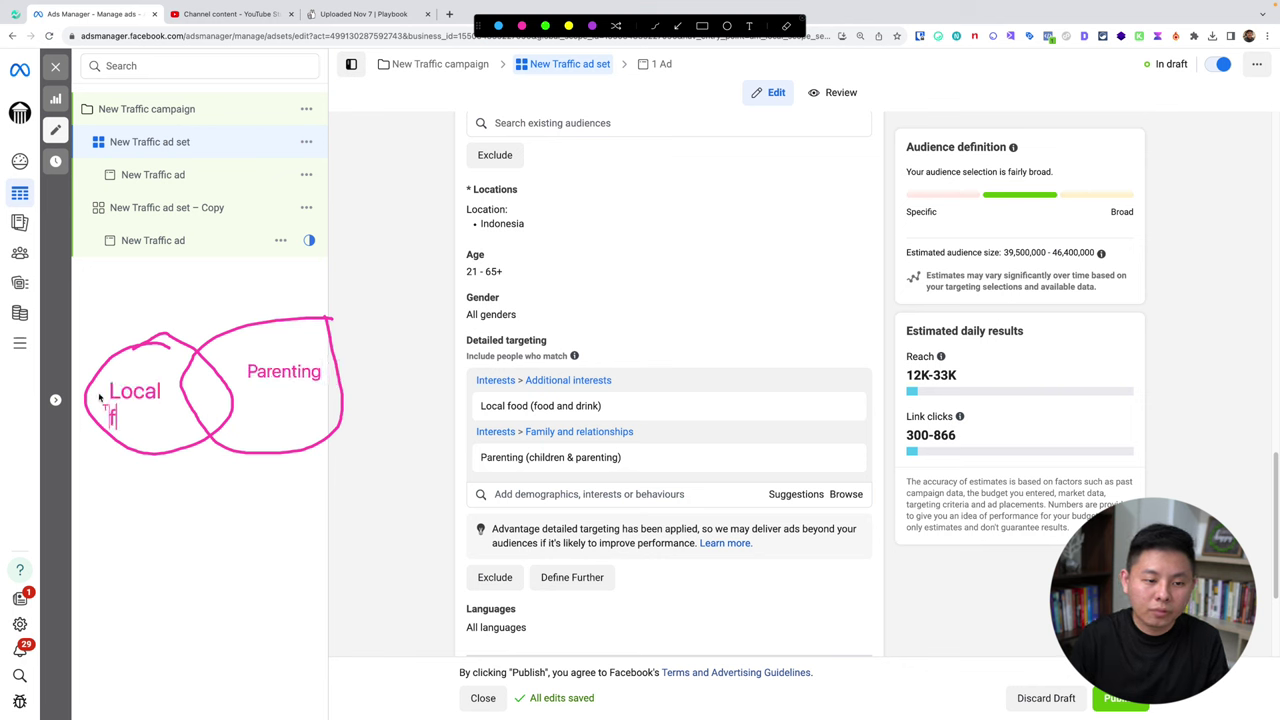
text(food)
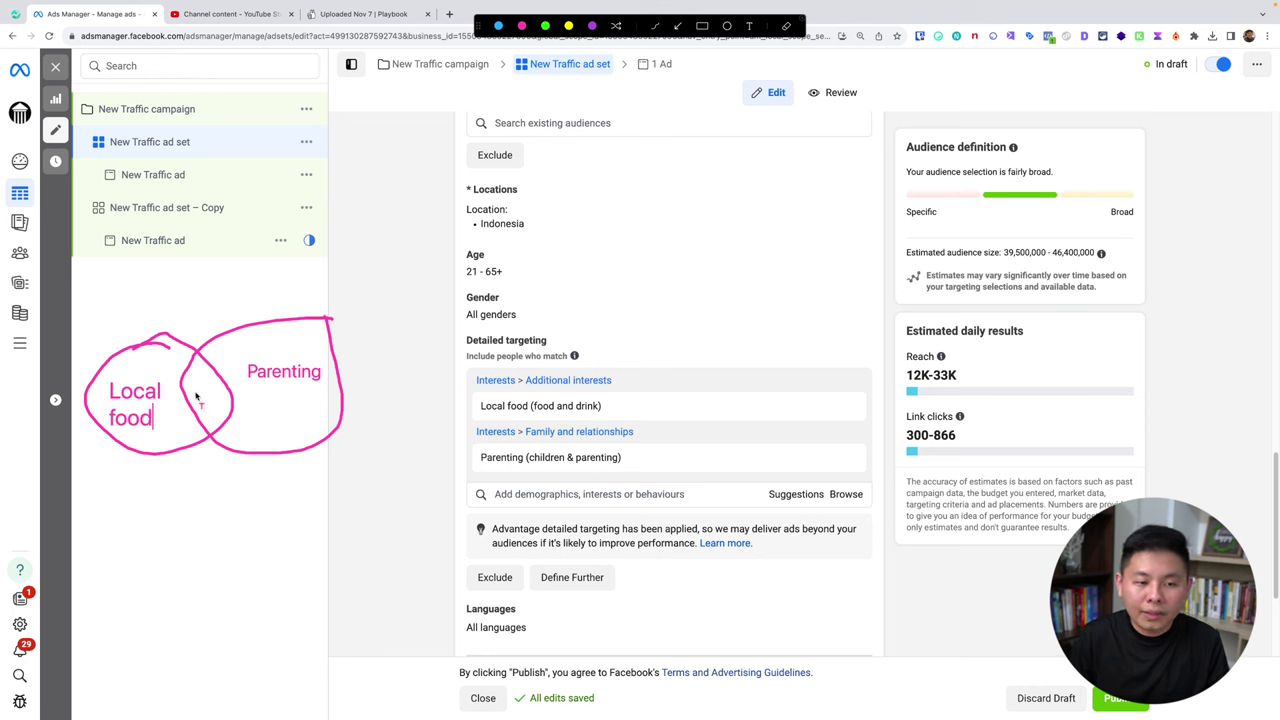
click(193, 394)
text(v)
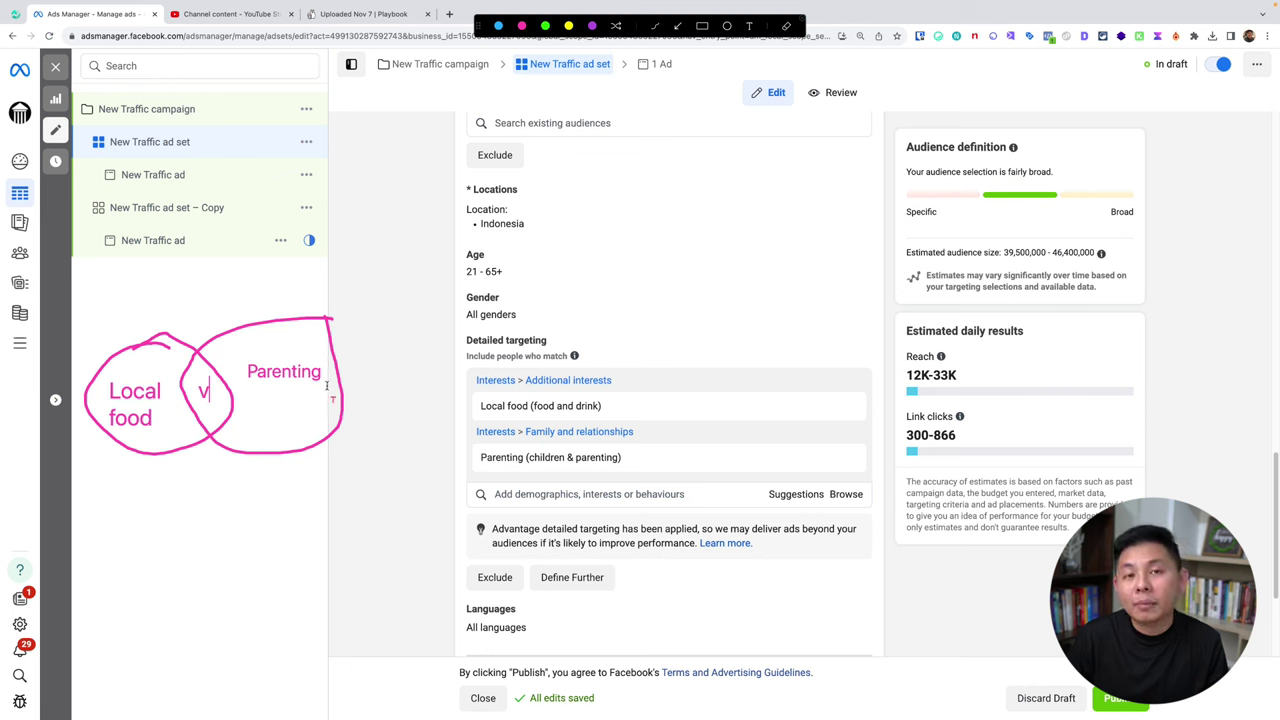
key(Escape)
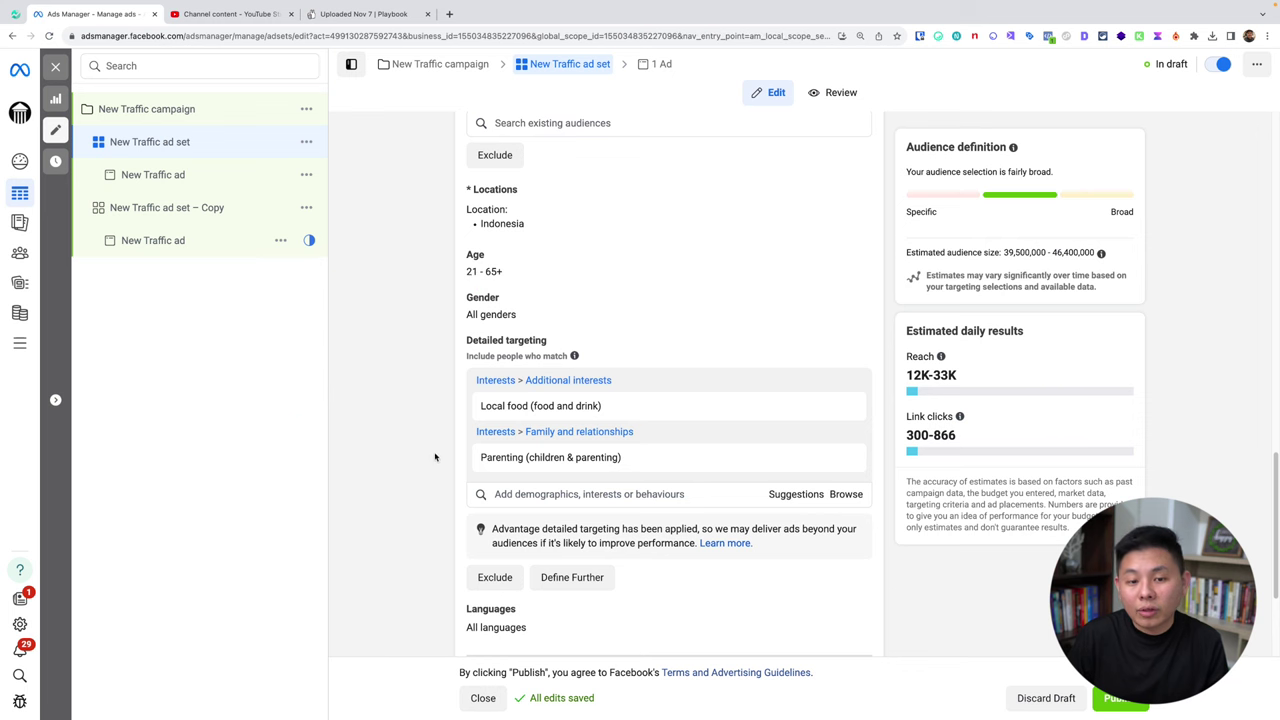
- Move "Parenting (children & parenting)" from the included interests to the exclusions, keeping Local food as the included interest
scroll(424, 467, down, 2)
mouse_move(802, 383)
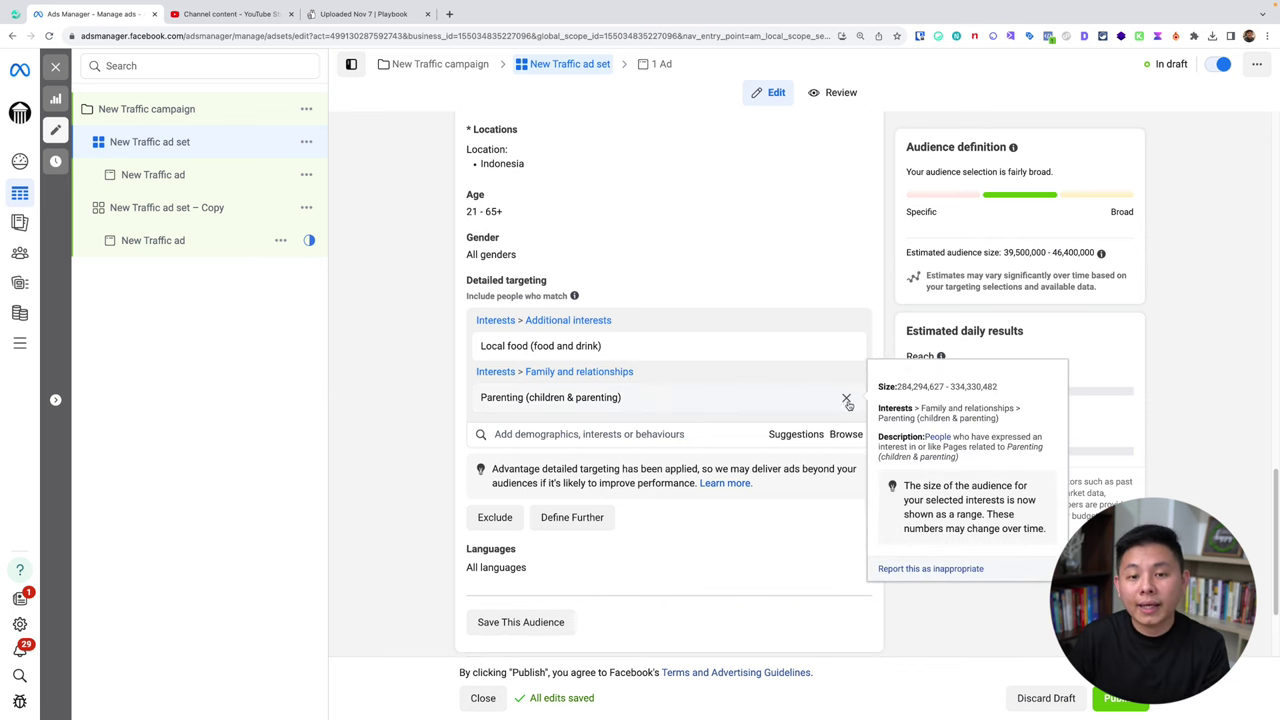
click(847, 401)
click(494, 466)
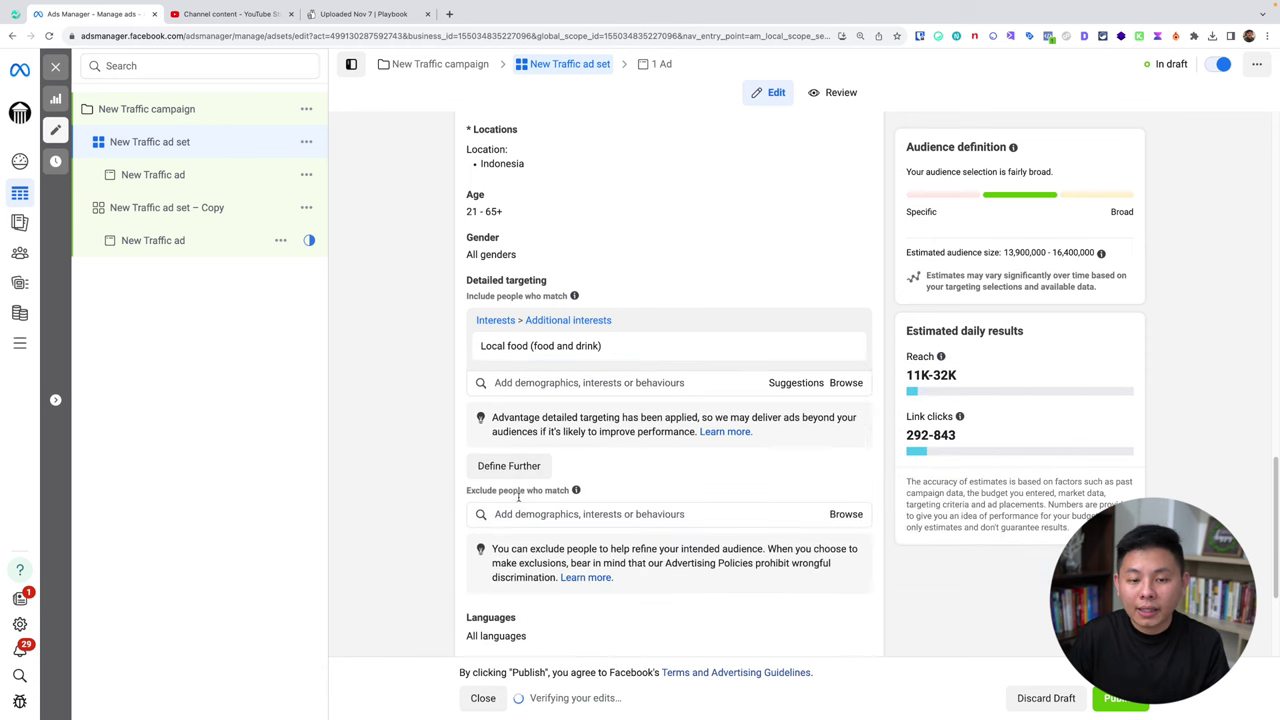
click(519, 510)
text(pa)
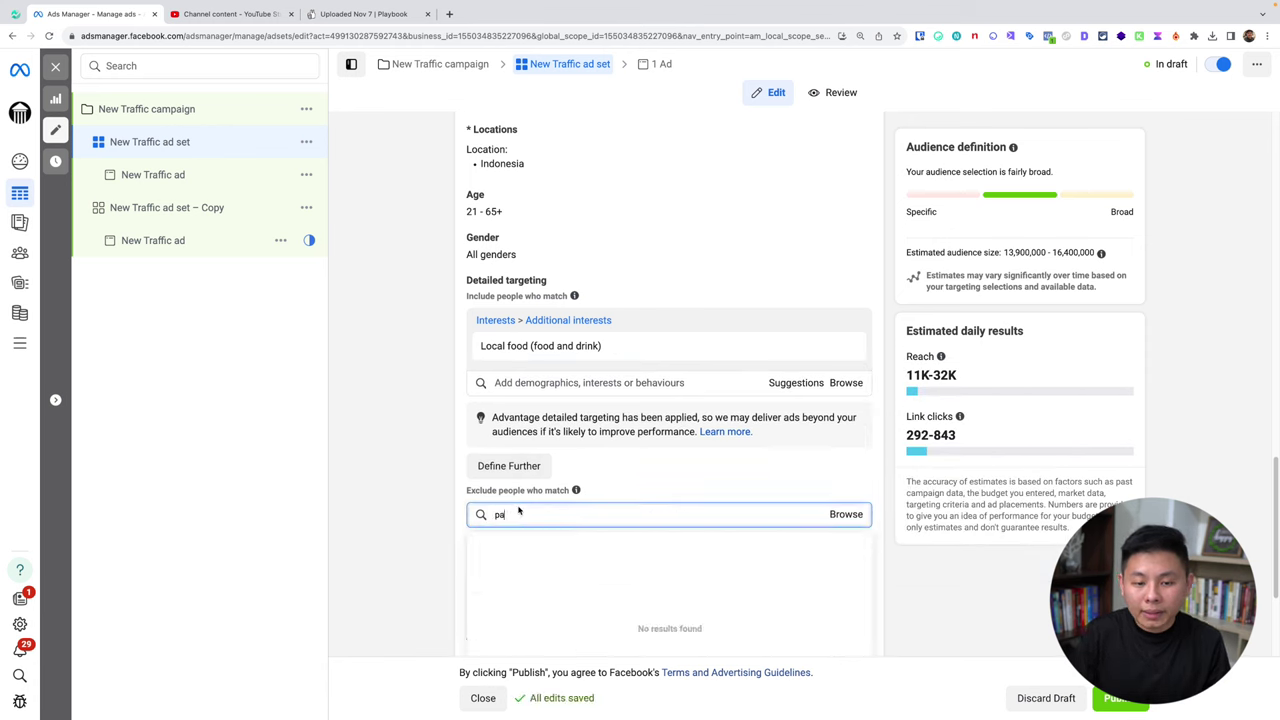
text(mel)
text(nting)
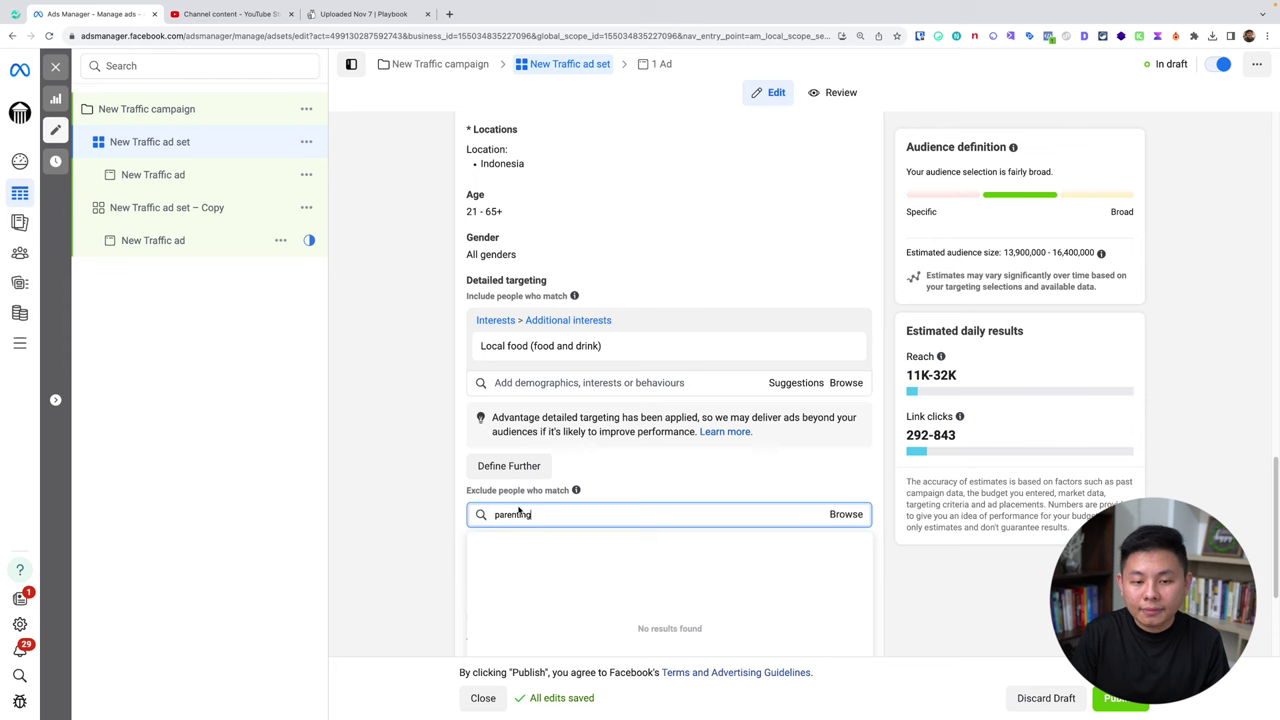
click(546, 550)
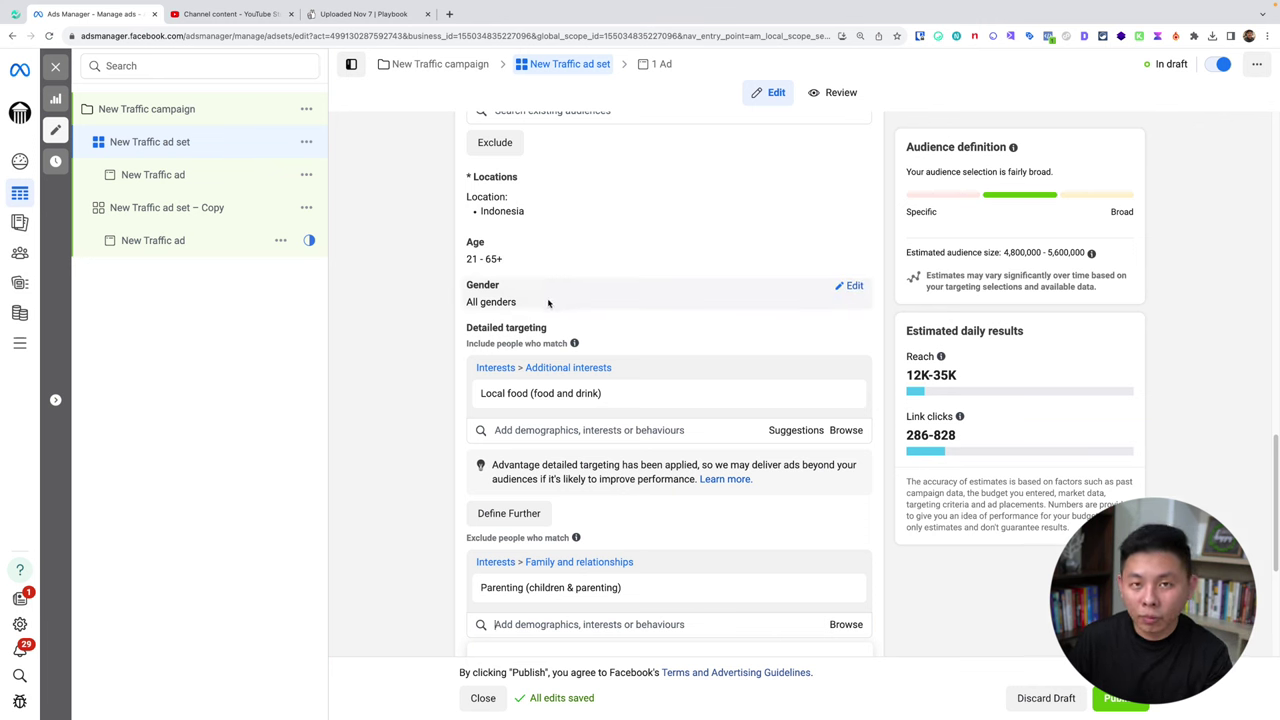
scroll(428, 348, down, 2)
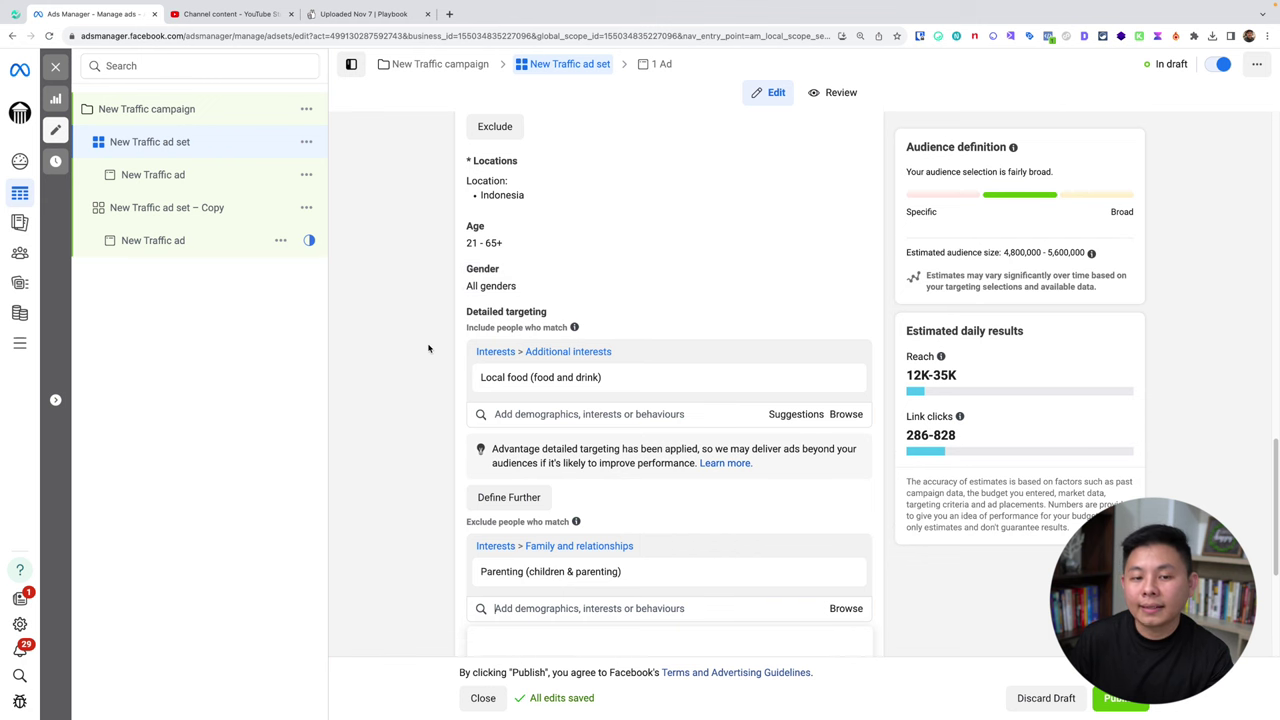
- Remove the Parenting exclusion and add the "Food (food and drink)" interest alongside Local food
mouse_move(620, 346)
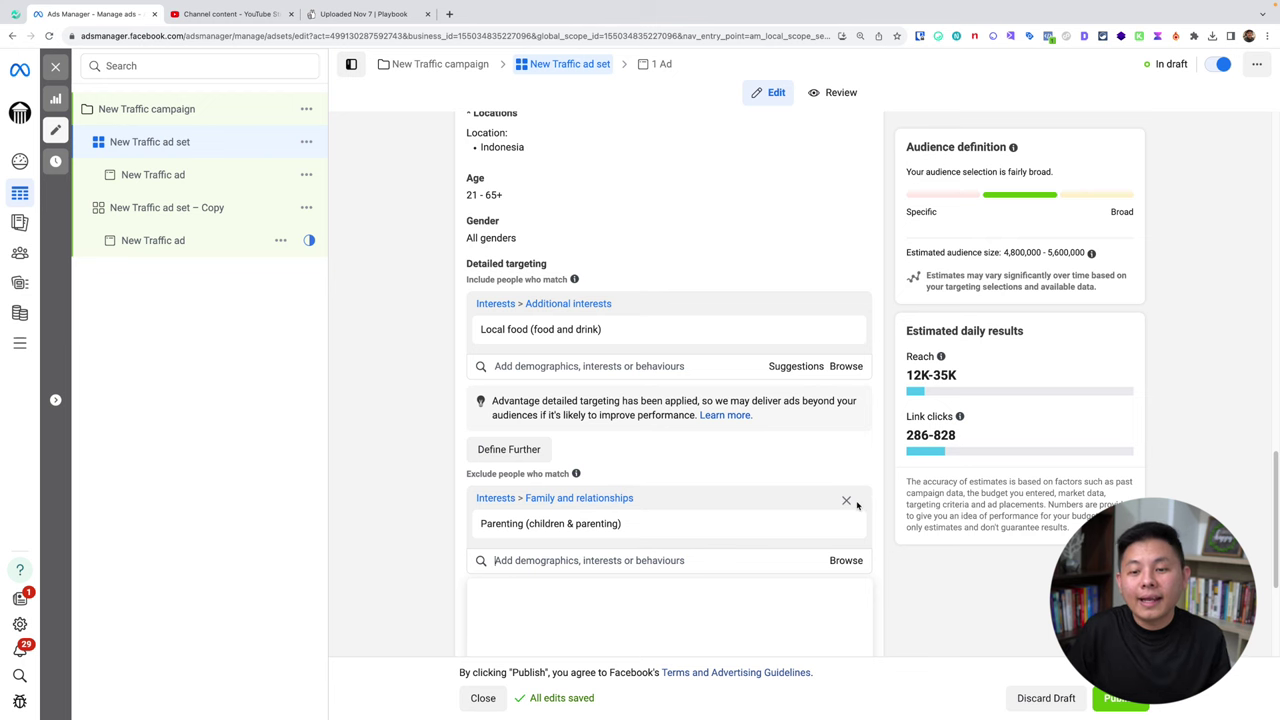
mouse_move(832, 328)
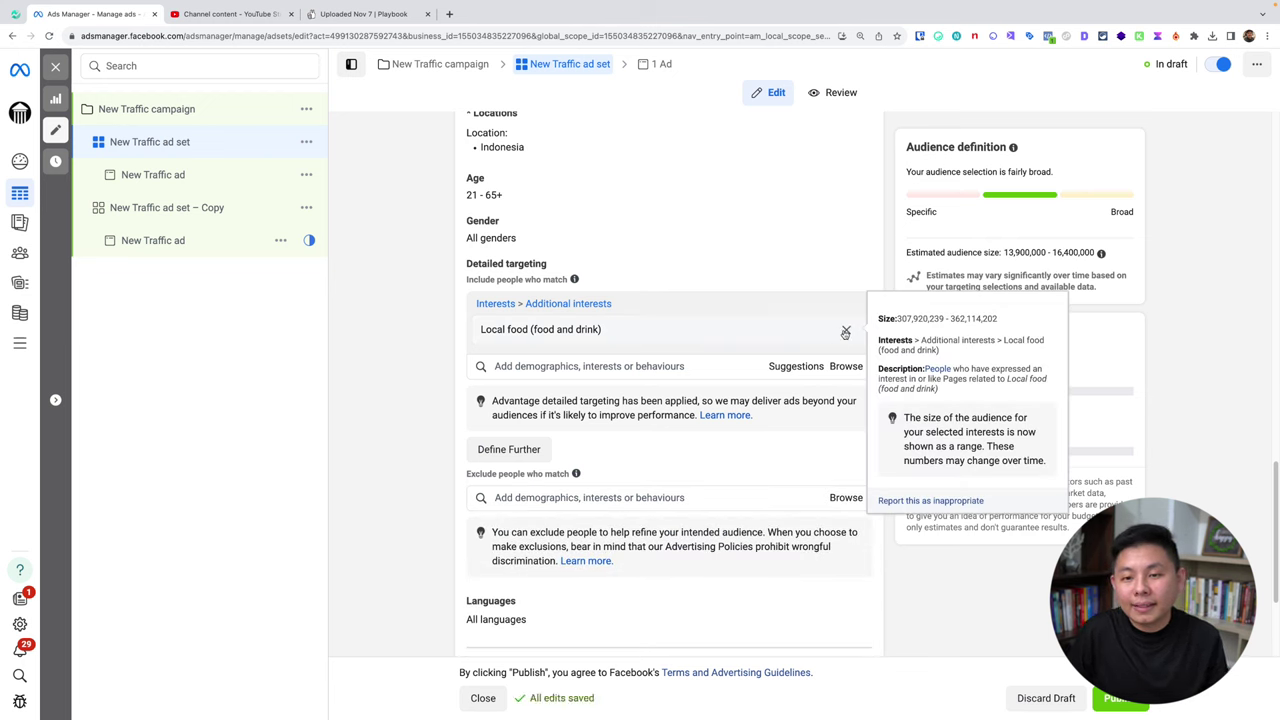
click(662, 370)
mouse_move(659, 321)
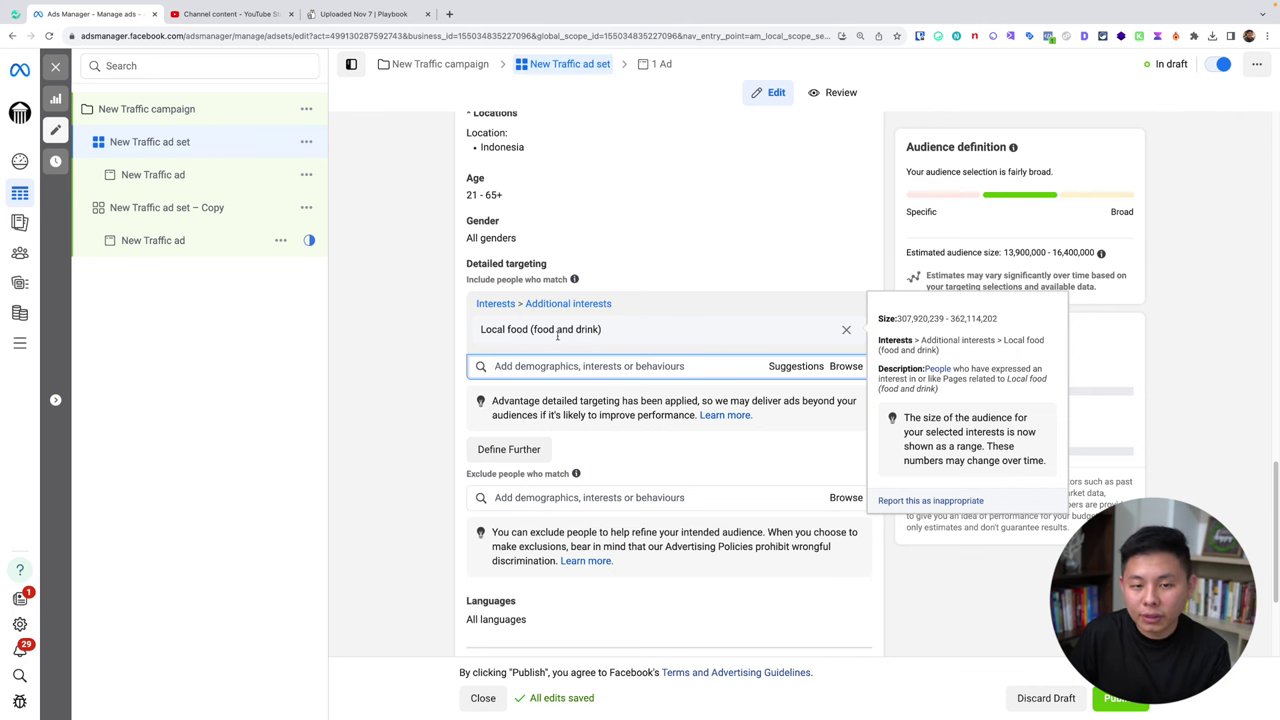
text(food)
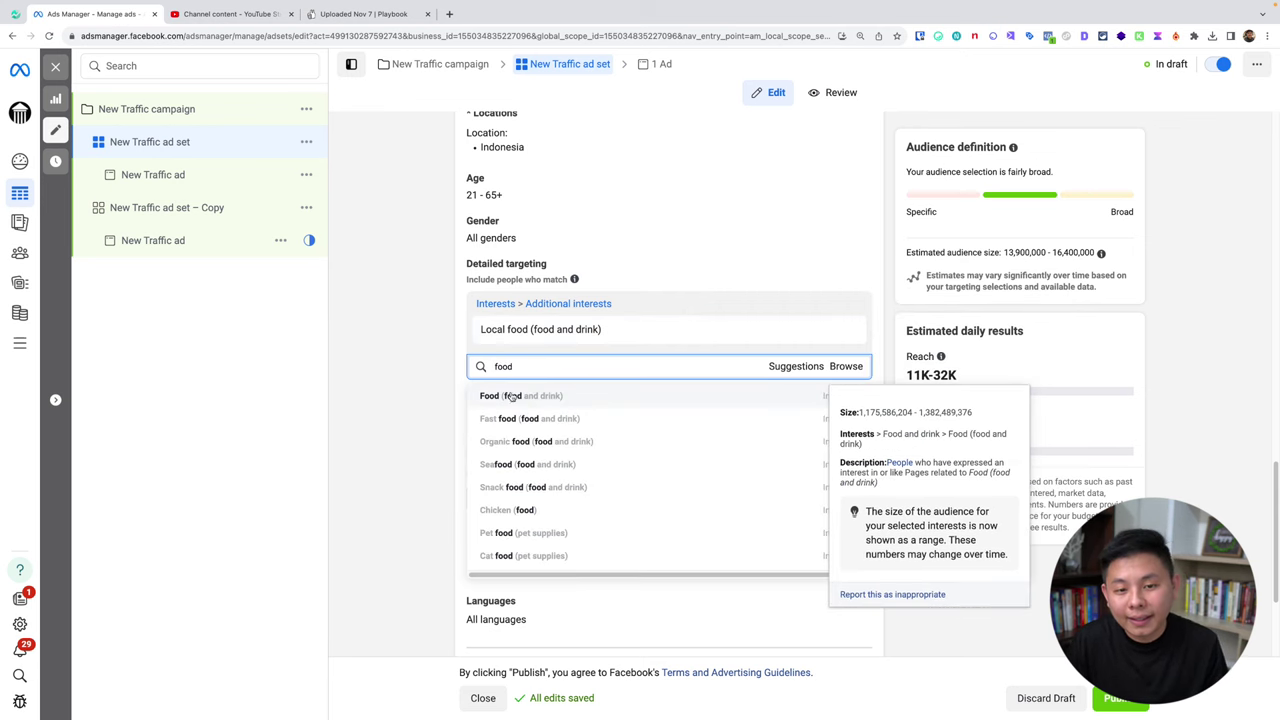
click(513, 395)
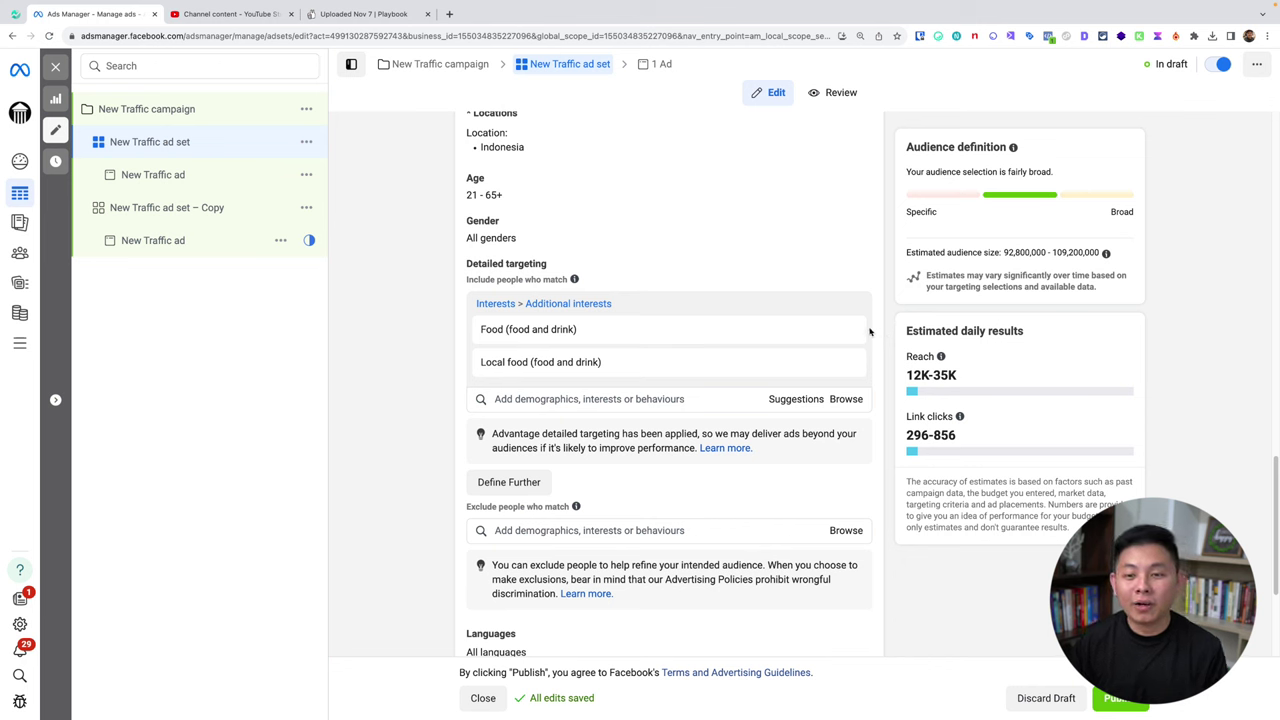
- Replace the "Food (food and drink)" interest with "Parenting (children & parenting)" in the included targeting group
mouse_move(858, 332)
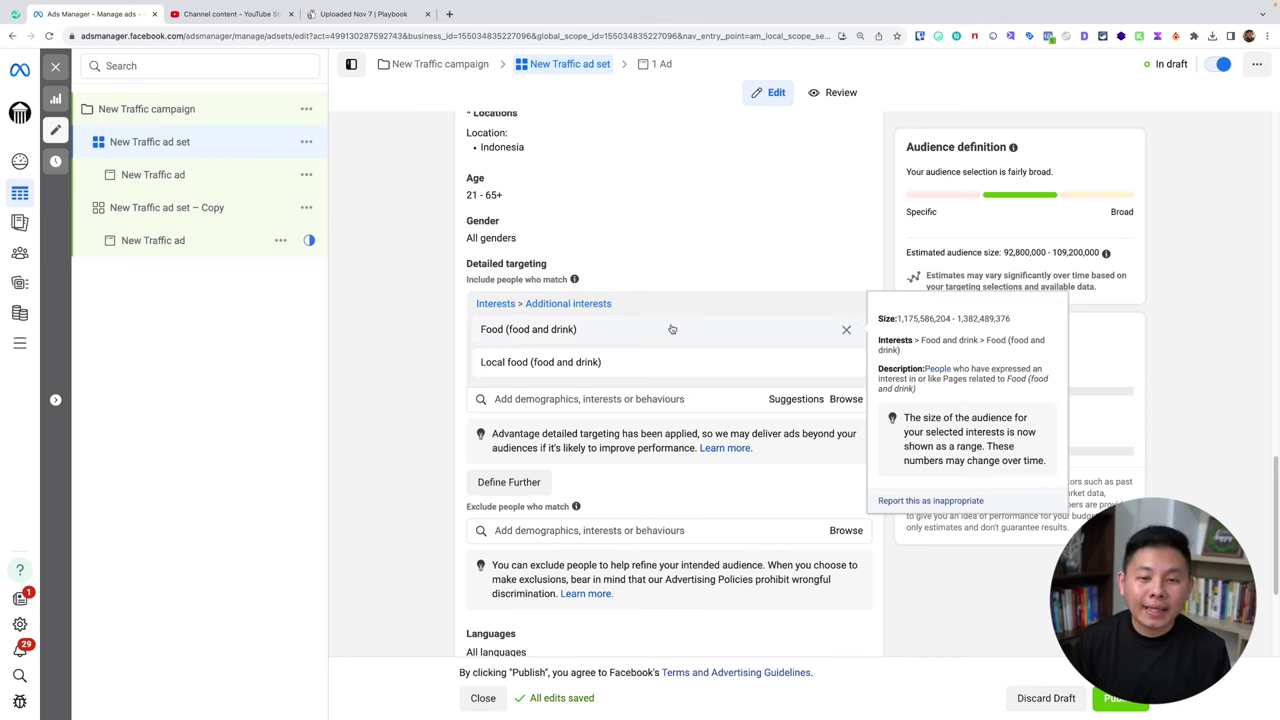
click(844, 331)
click(538, 366)
text(parenting)
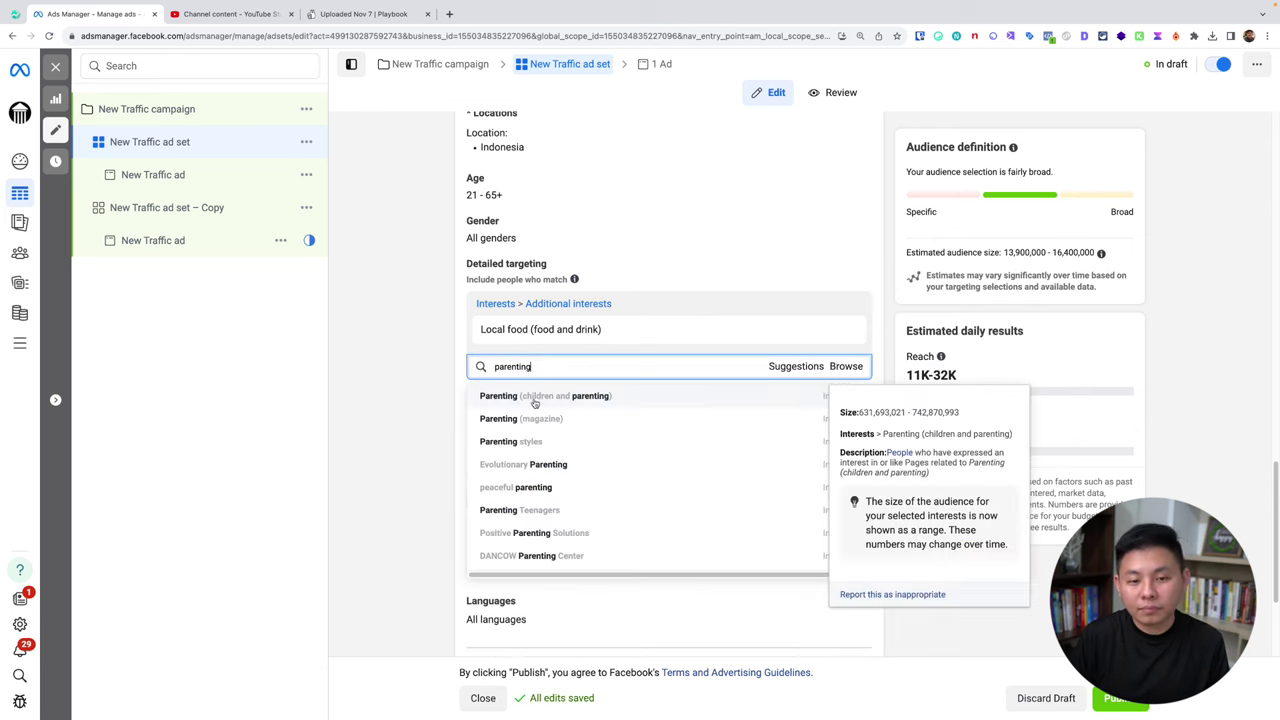
click(533, 396)
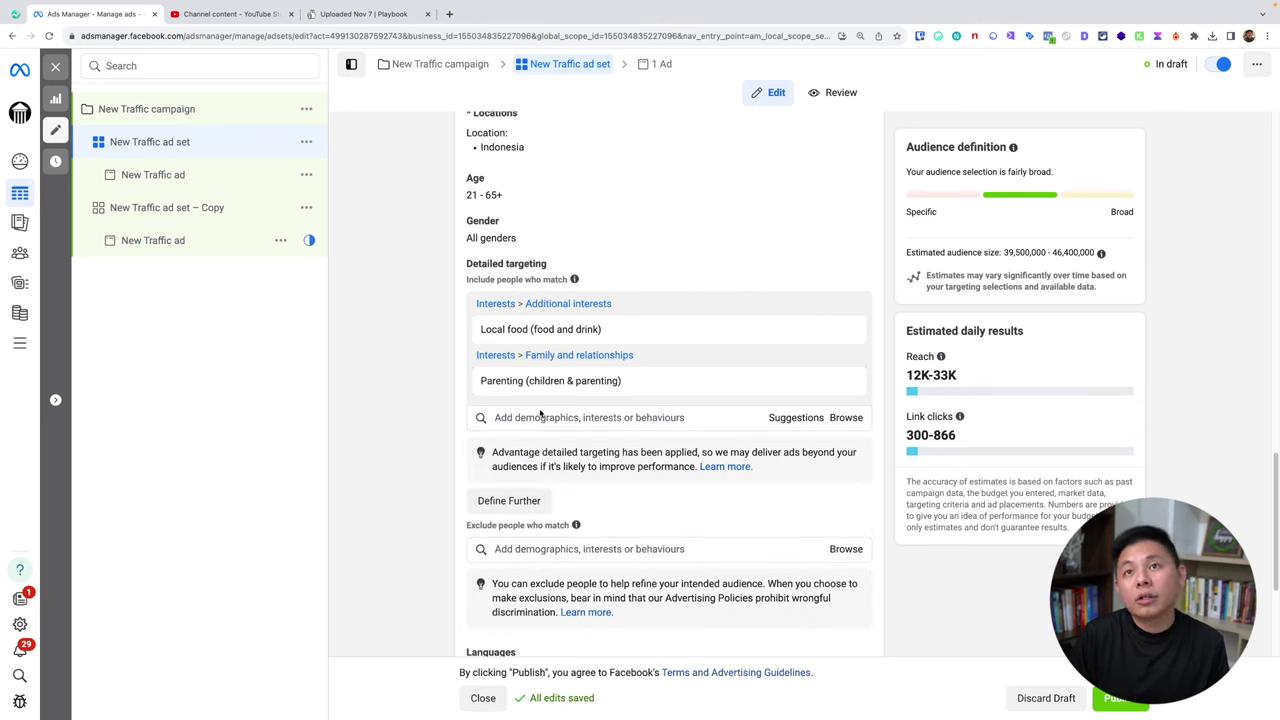
- Add the interests "Healthy Lifestyles" and "Veganism (diets)" to the same group as Local food and Parenting
click(540, 414)
text(healthy)
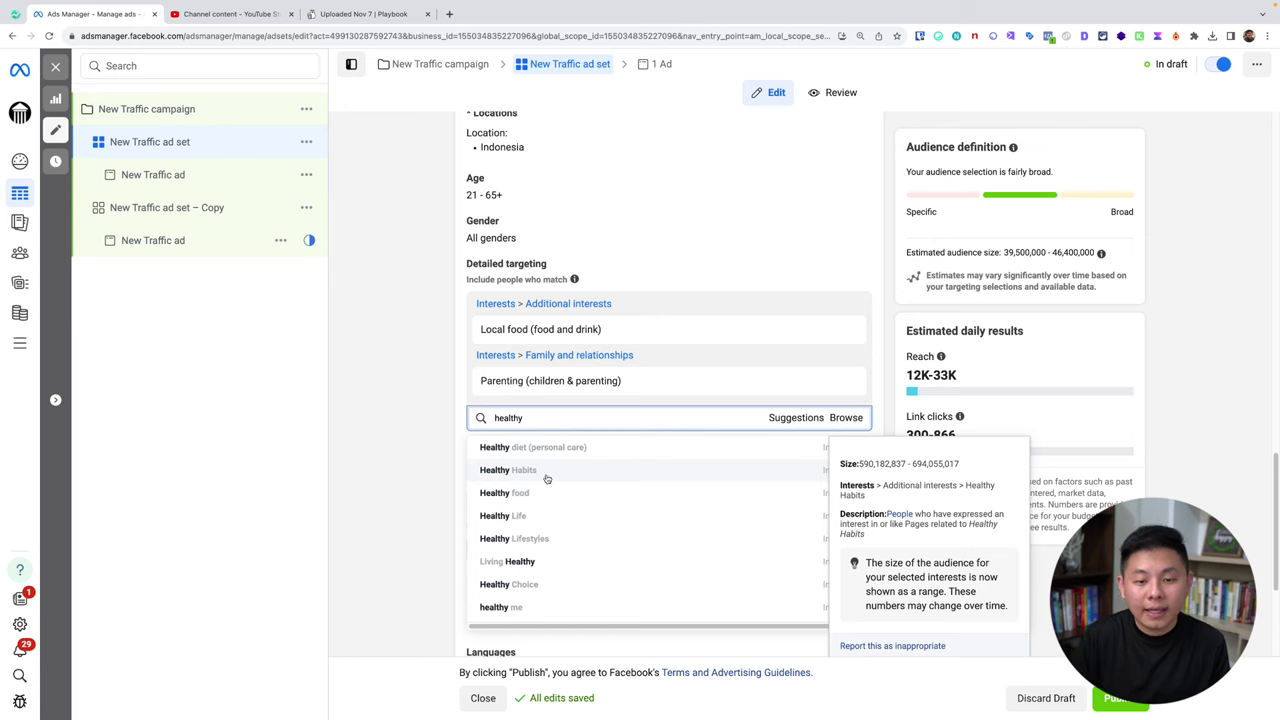
click(517, 533)
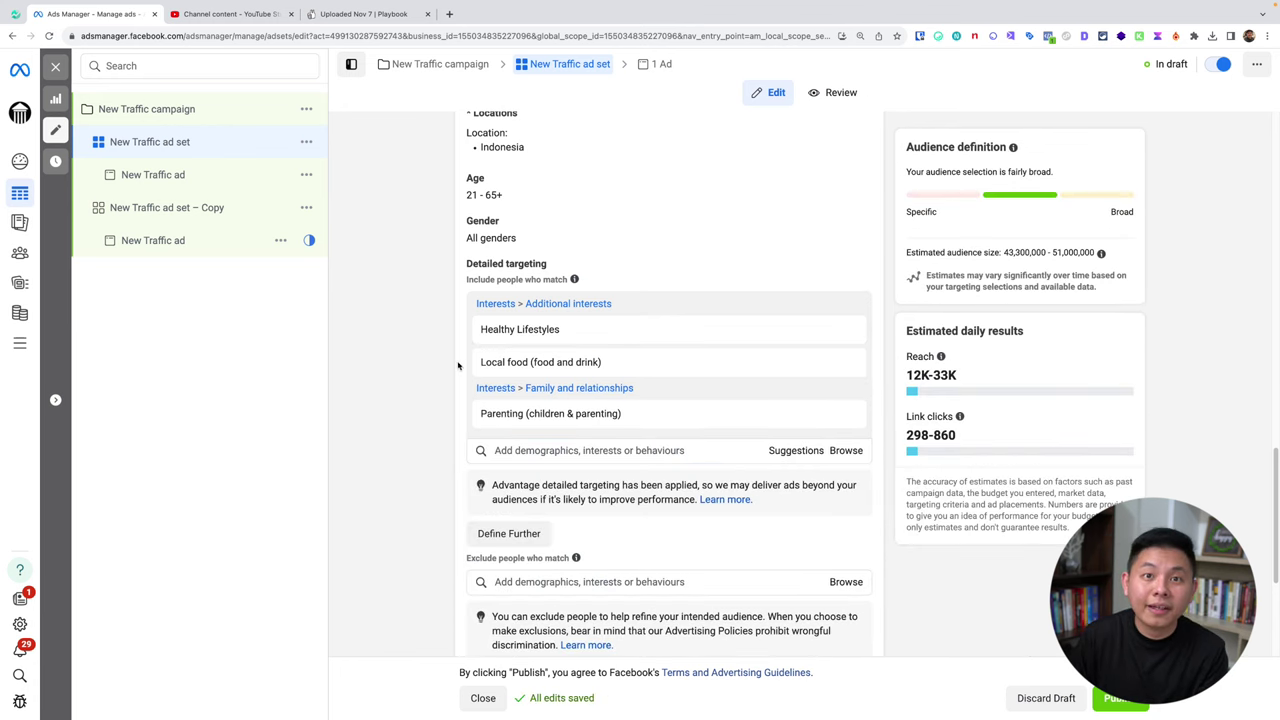
mouse_move(480, 343)
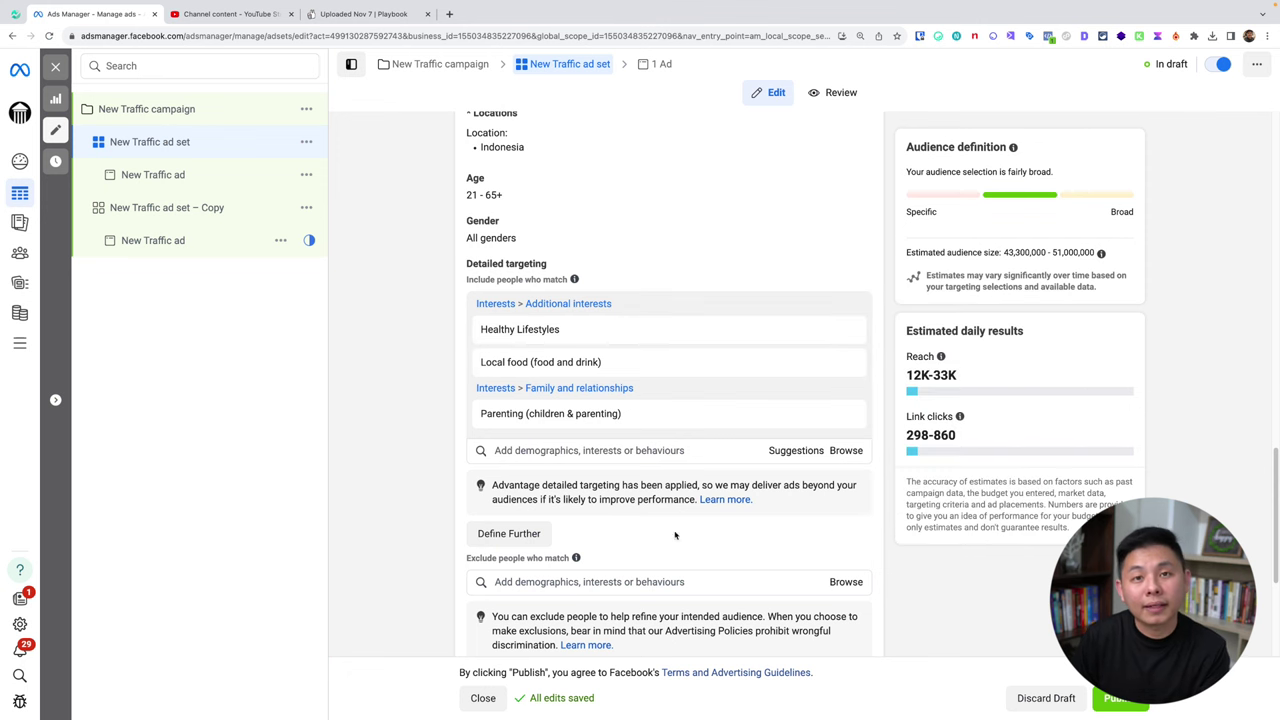
click(638, 452)
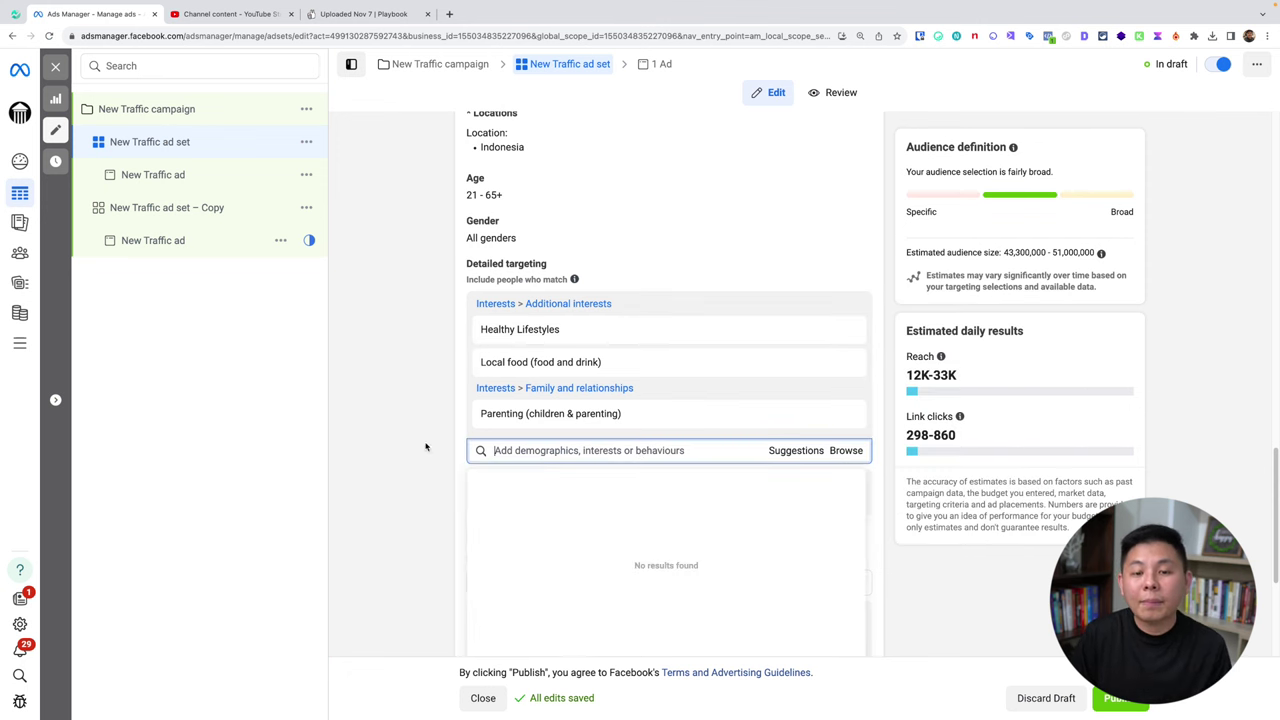
scroll(425, 460, down, 1)
text(vega)
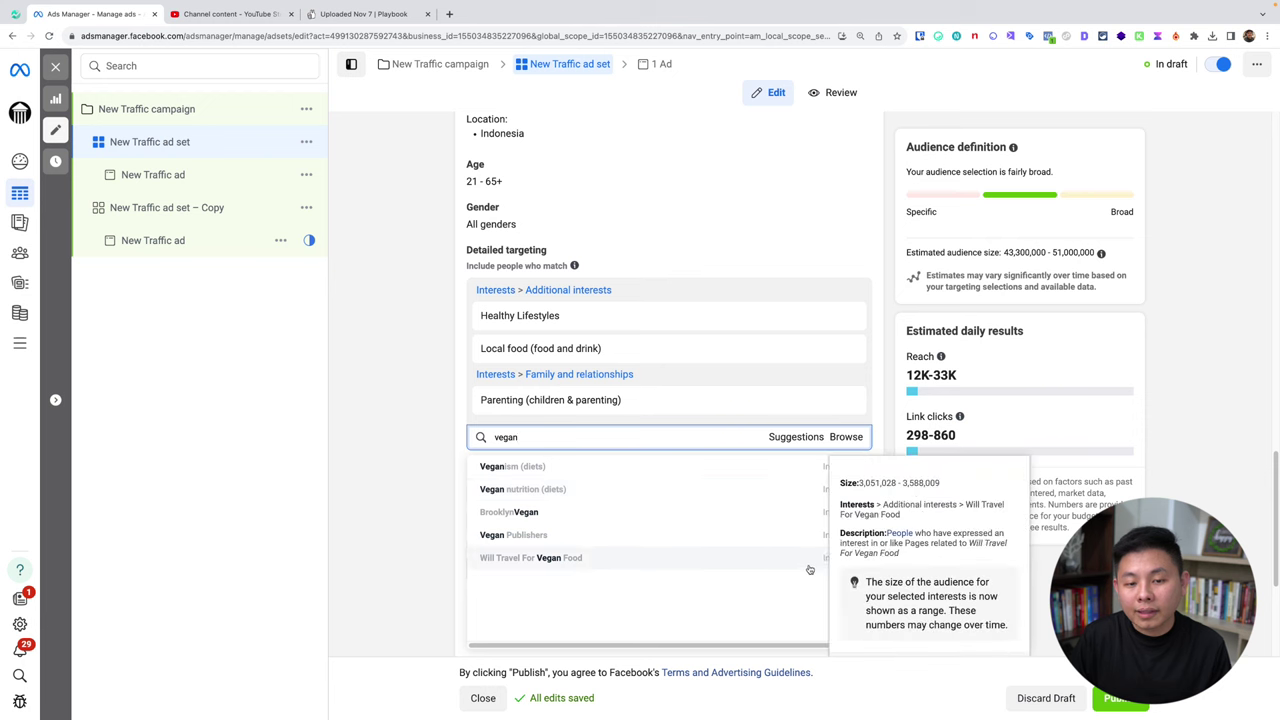
text(n)
click(797, 474)
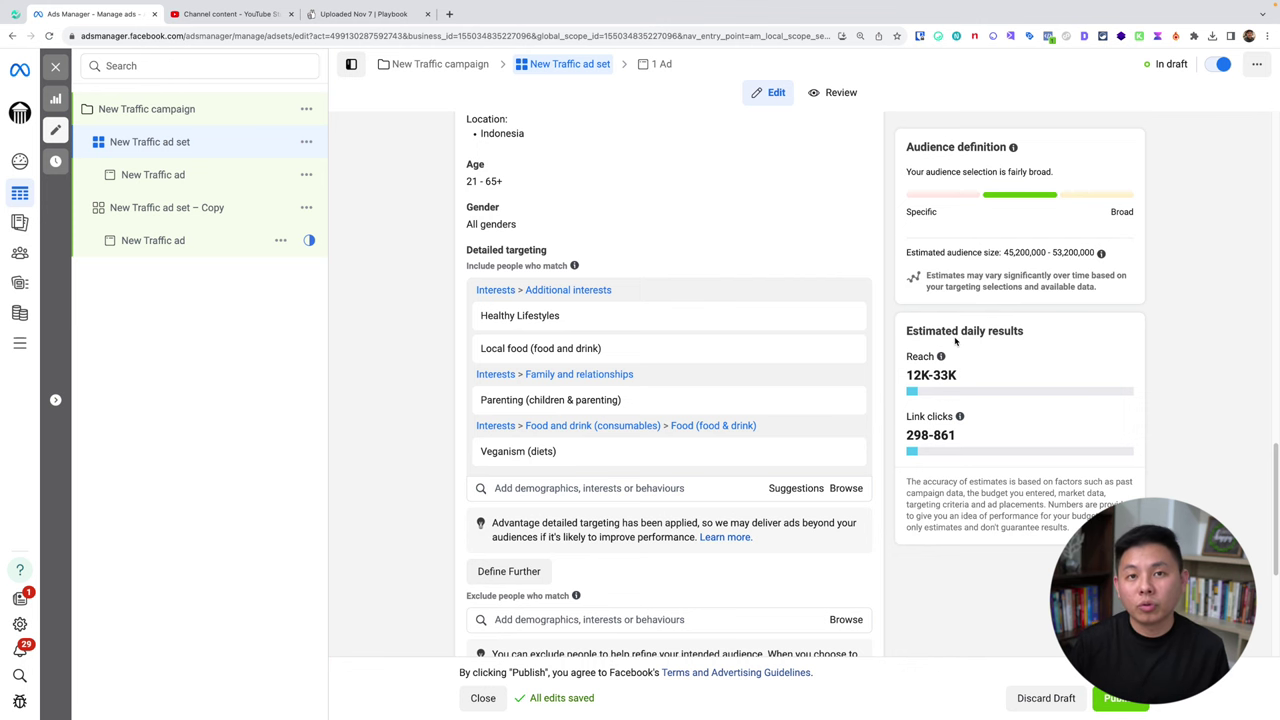
- Remove Local food, Parenting, Healthy Lifestyles and Veganism so the included detailed targeting is empty
scroll(937, 314, down, 1)
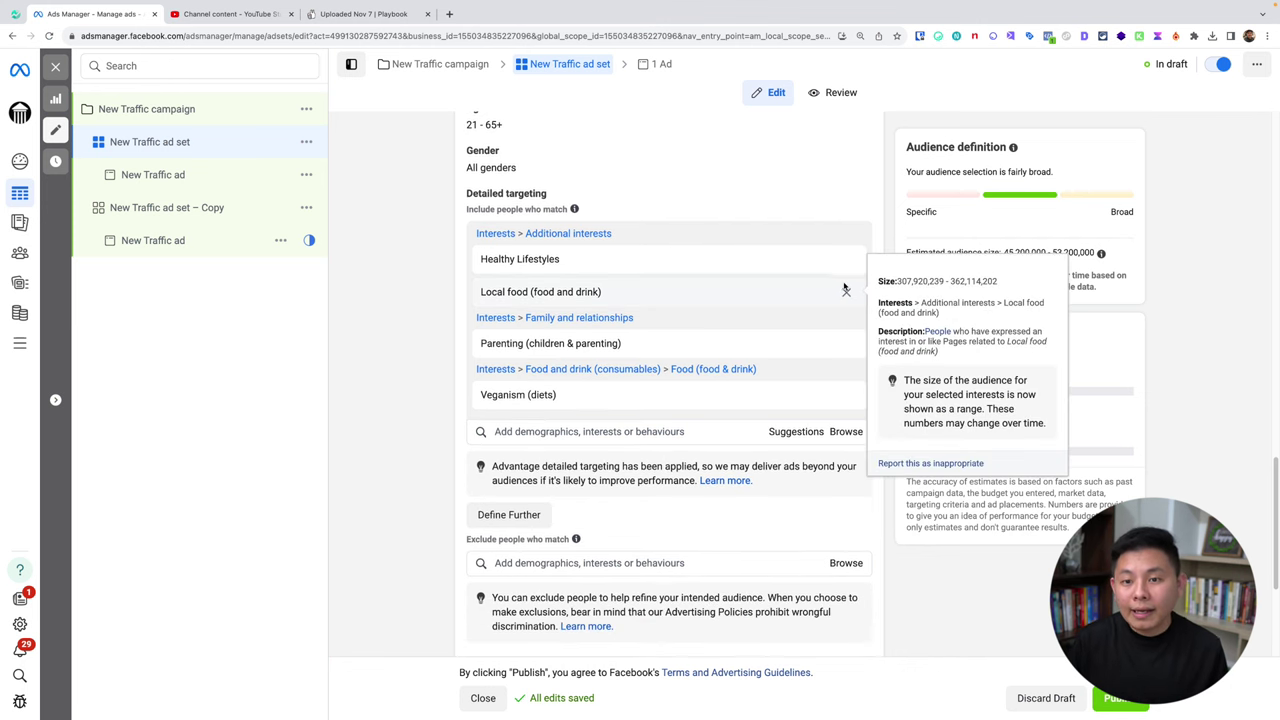
click(844, 290)
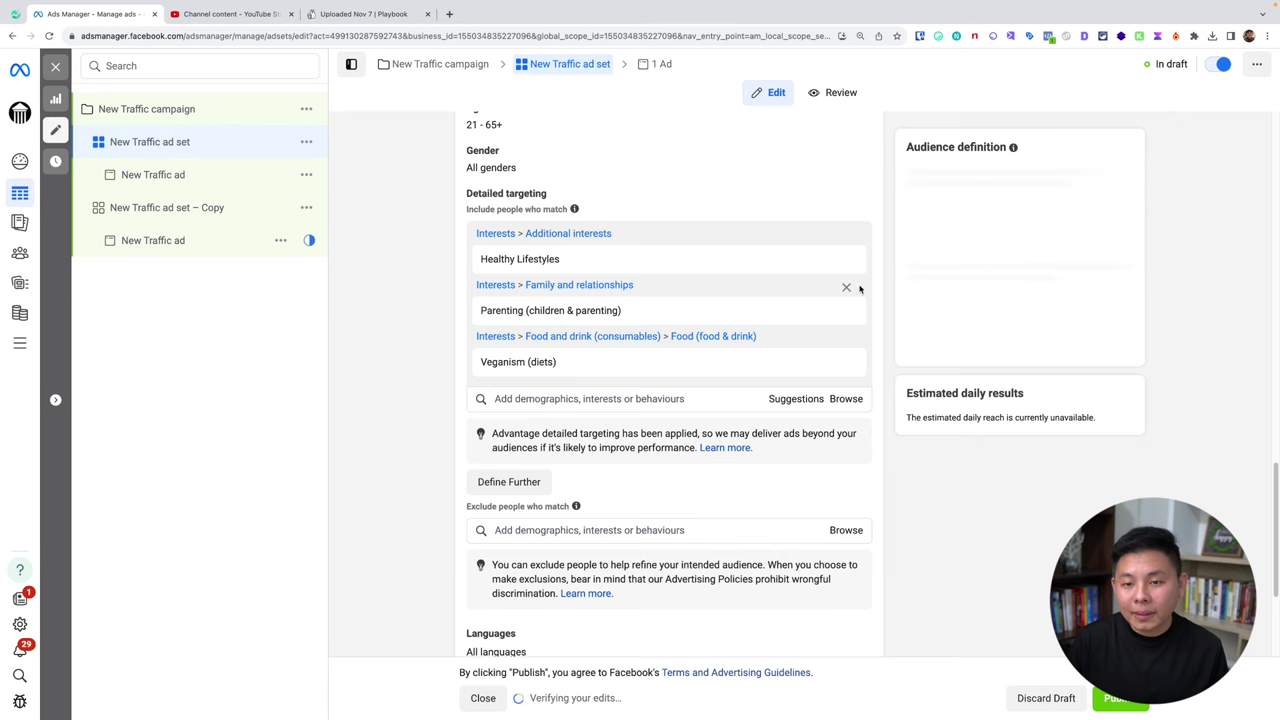
click(845, 289)
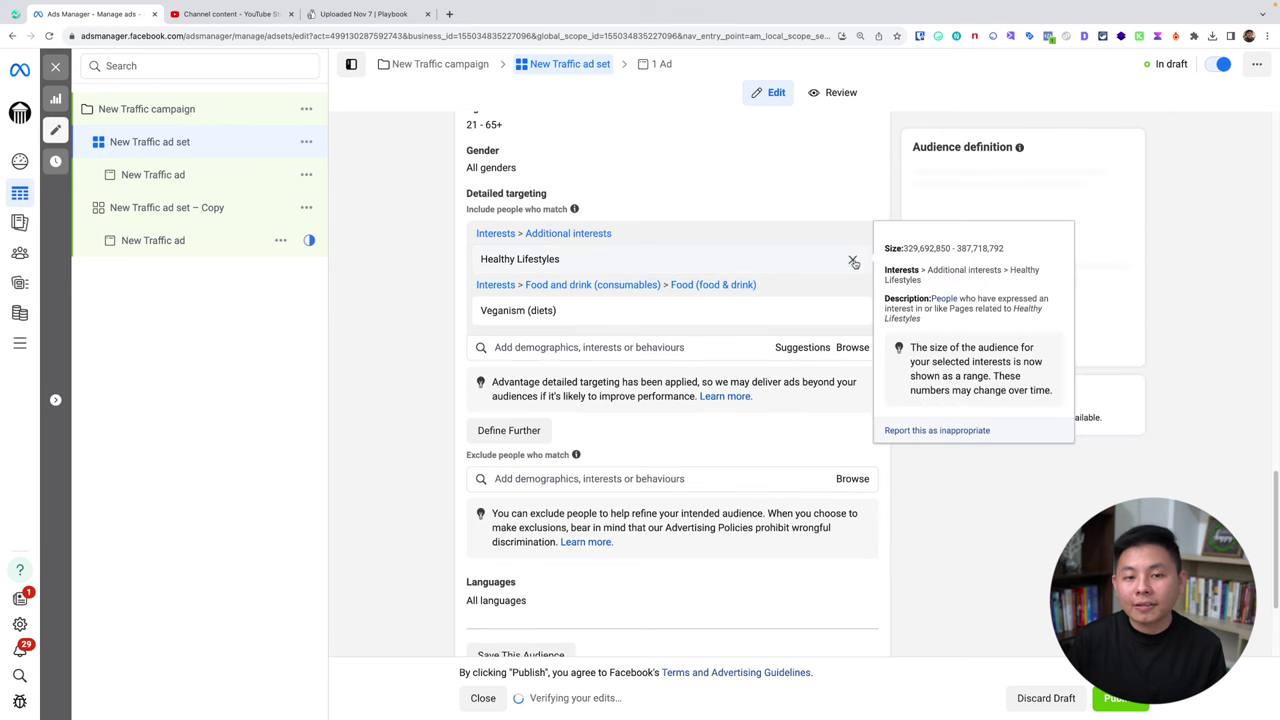
click(853, 260)
click(853, 260)
- Include the "Engaged shoppers" purchase behaviour in the ad set's detailed targeting
click(614, 234)
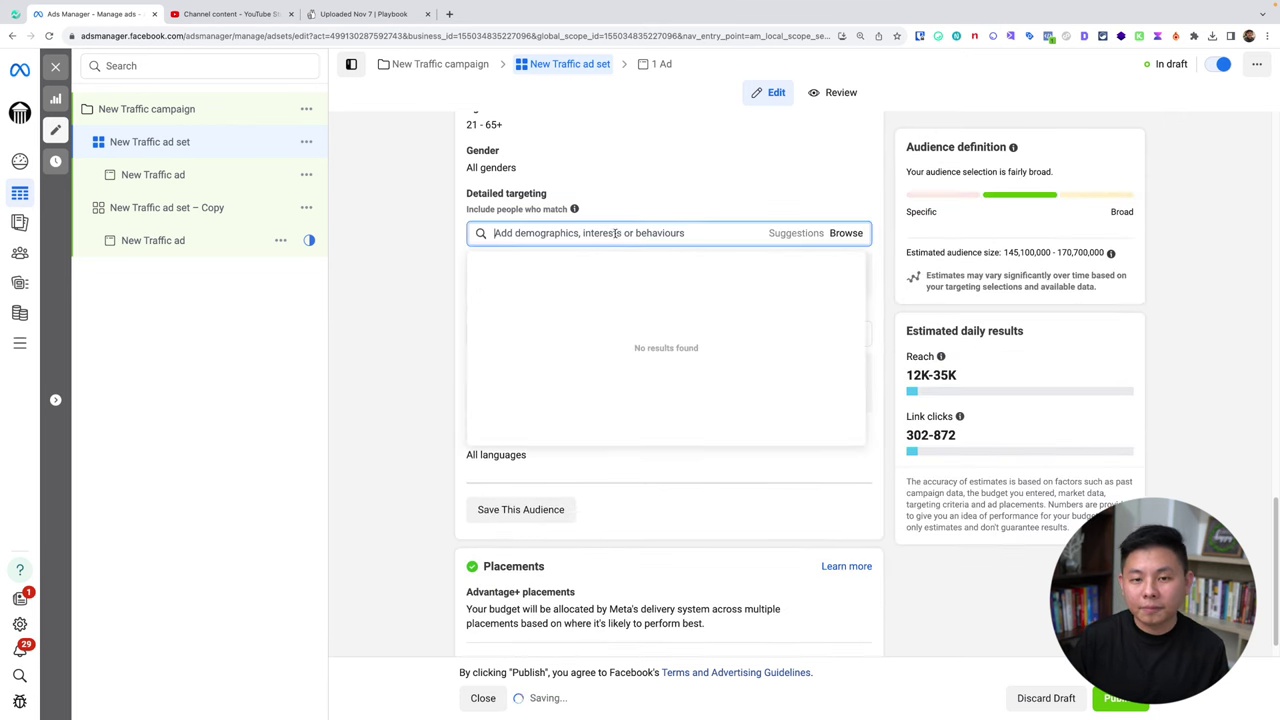
text(engaged)
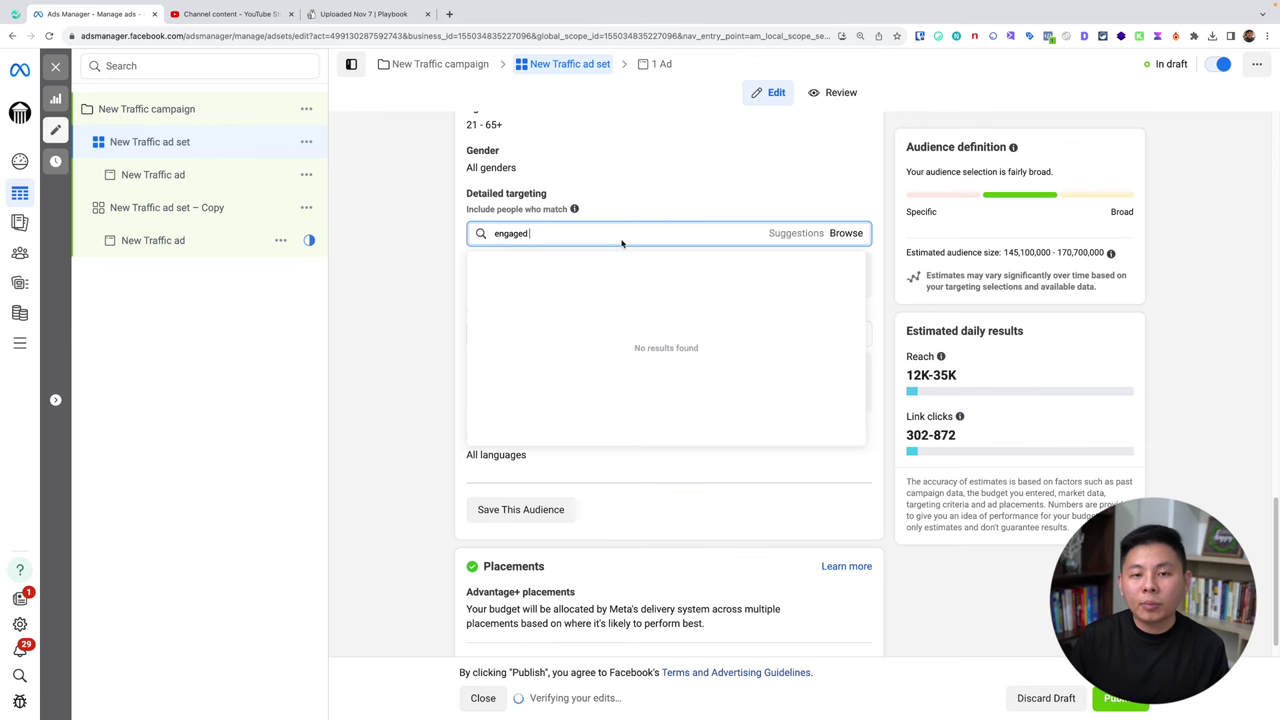
click(584, 308)
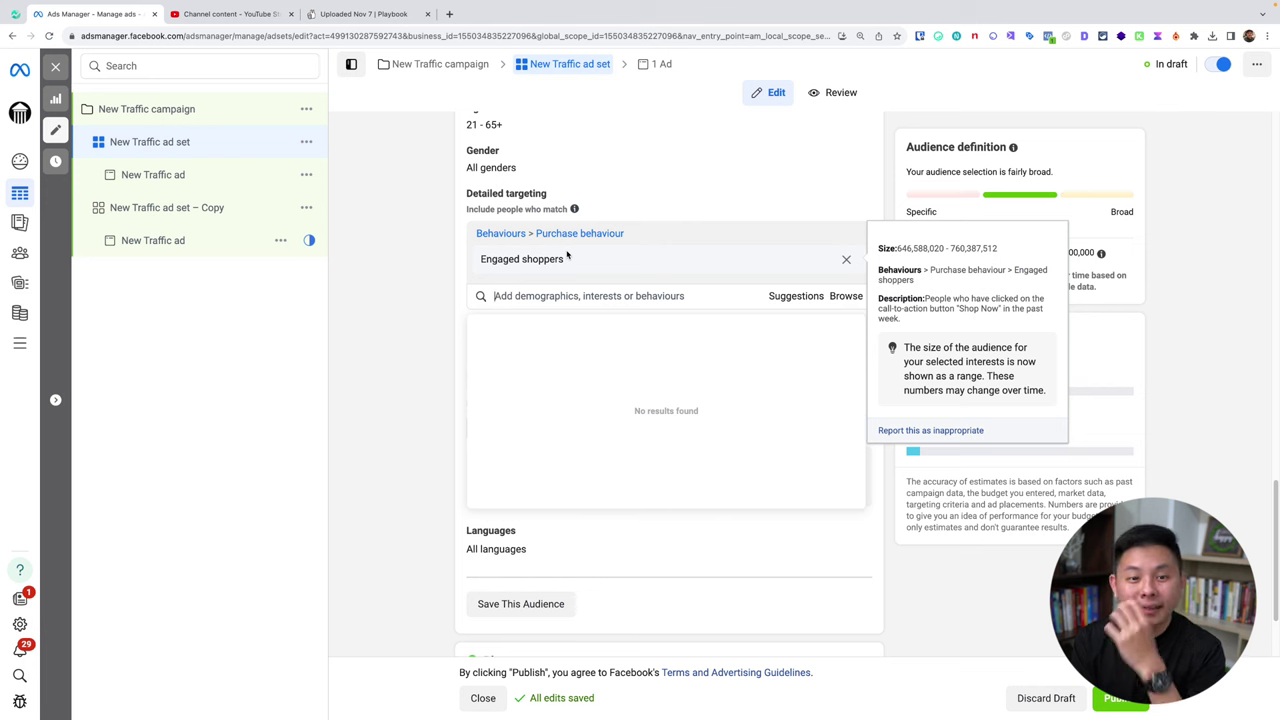
- Replace Engaged shoppers with the "Food (food and drink)" interest in the included detailed targeting
click(846, 260)
click(691, 233)
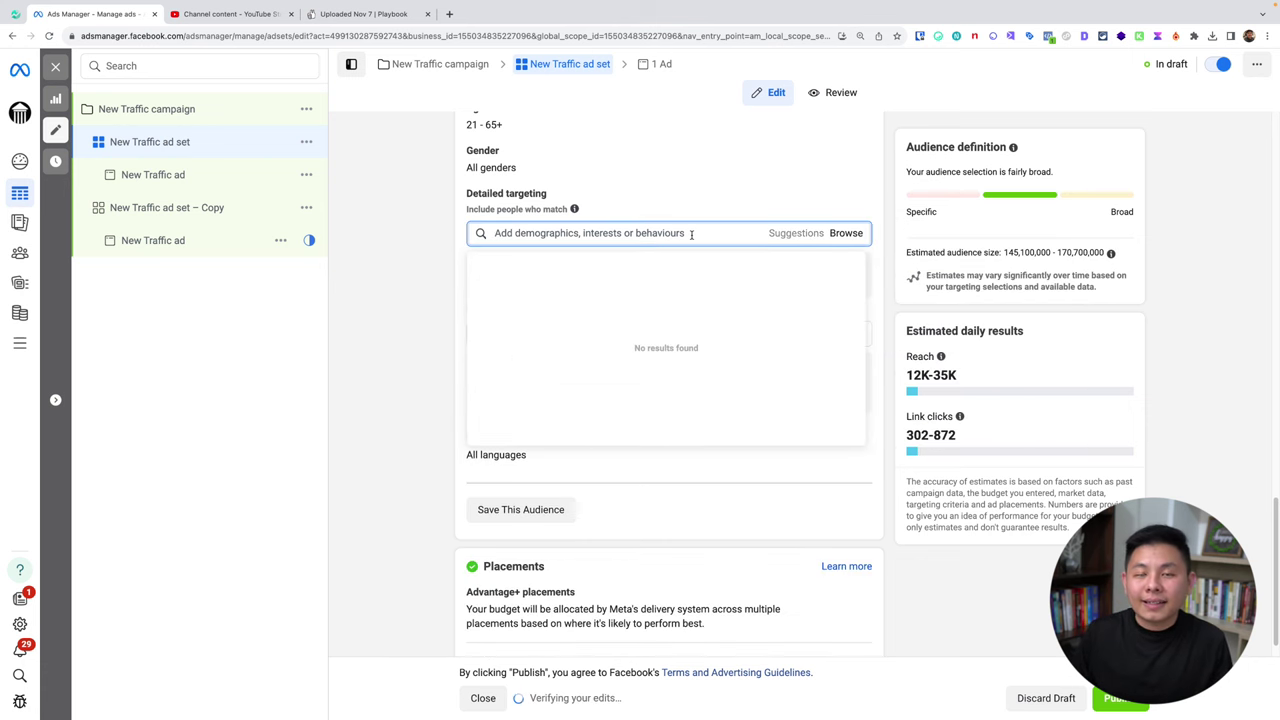
text(f)
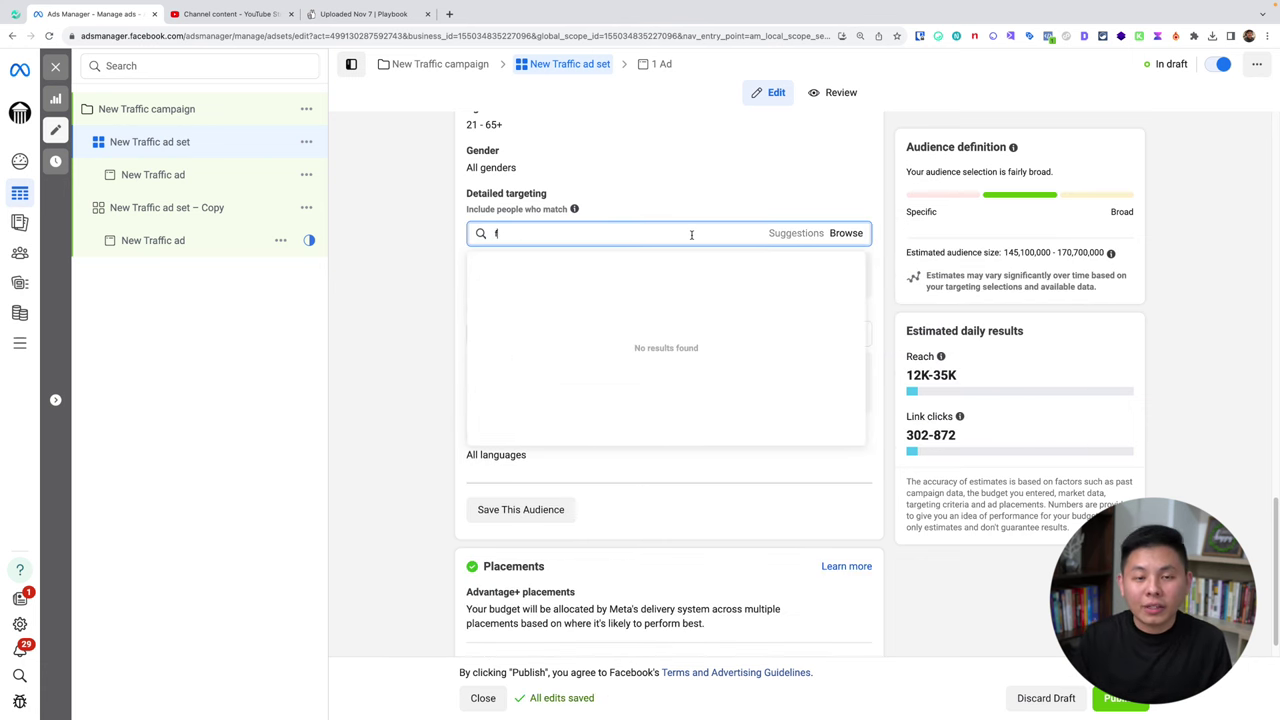
text(ood)
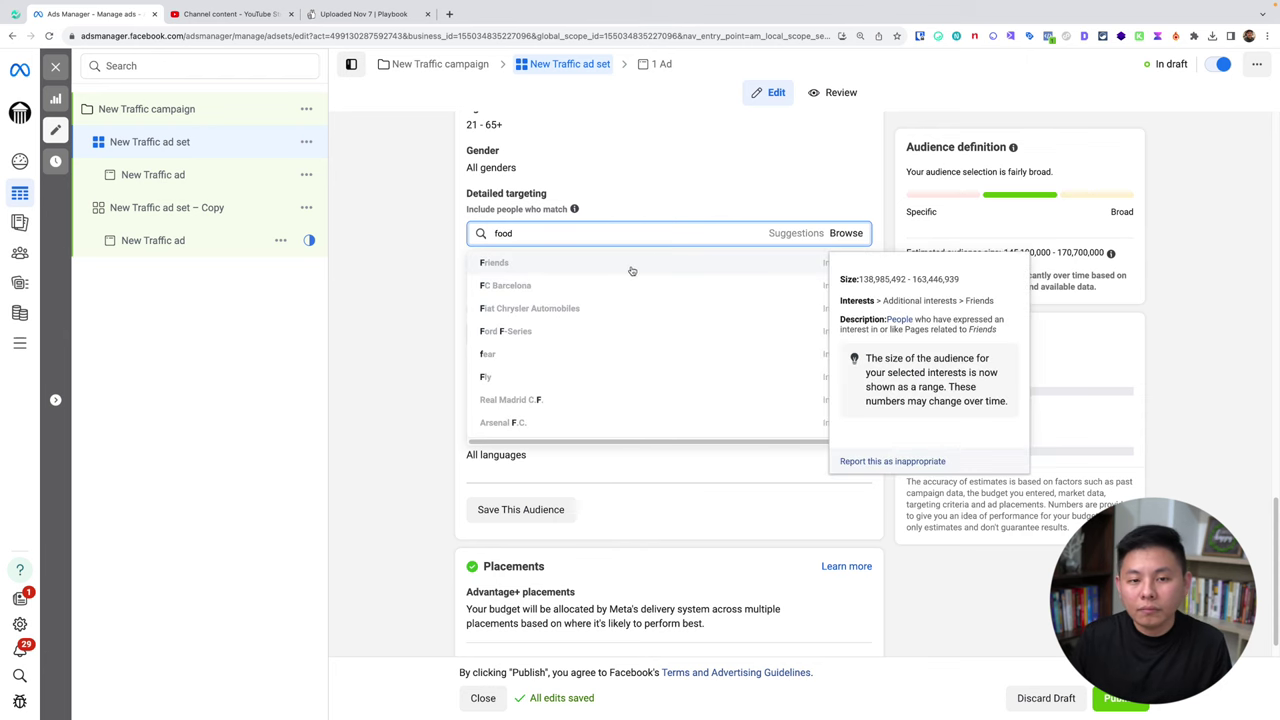
click(578, 268)
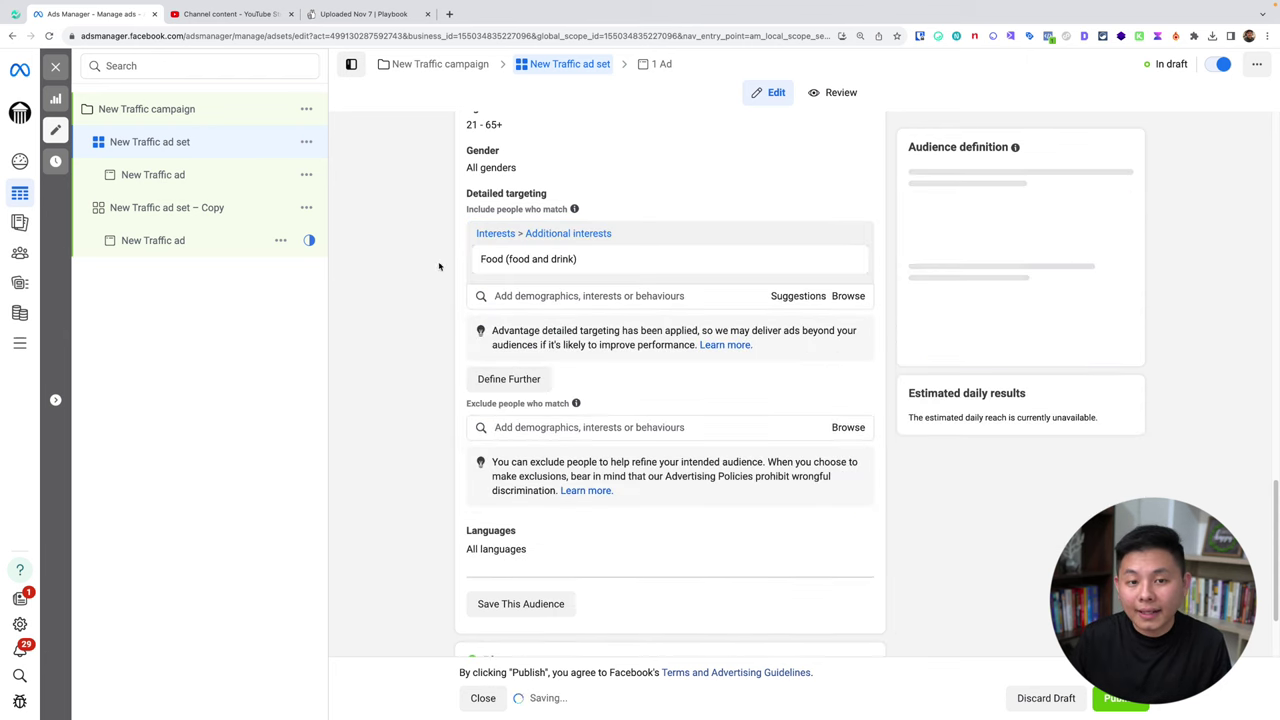
- Narrow the Food audience with a must-also-match condition for the "Engaged shoppers" purchase behaviour
click(521, 377)
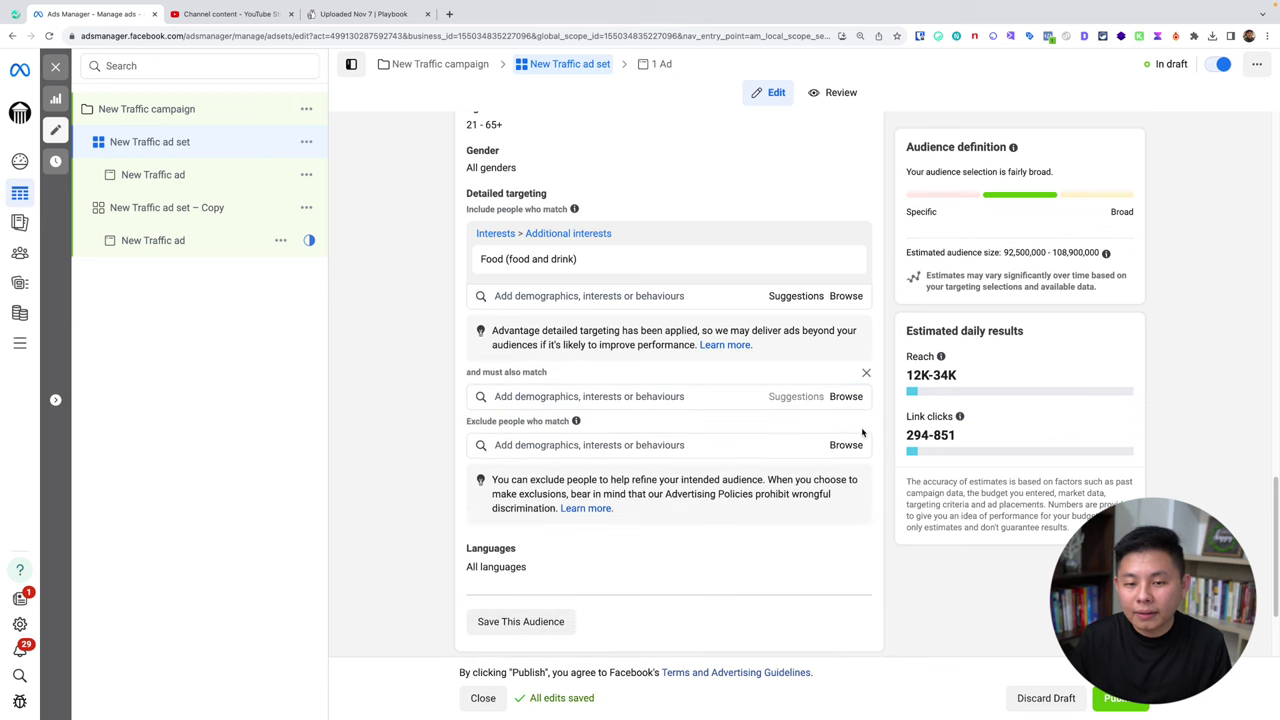
click(574, 393)
text(e)
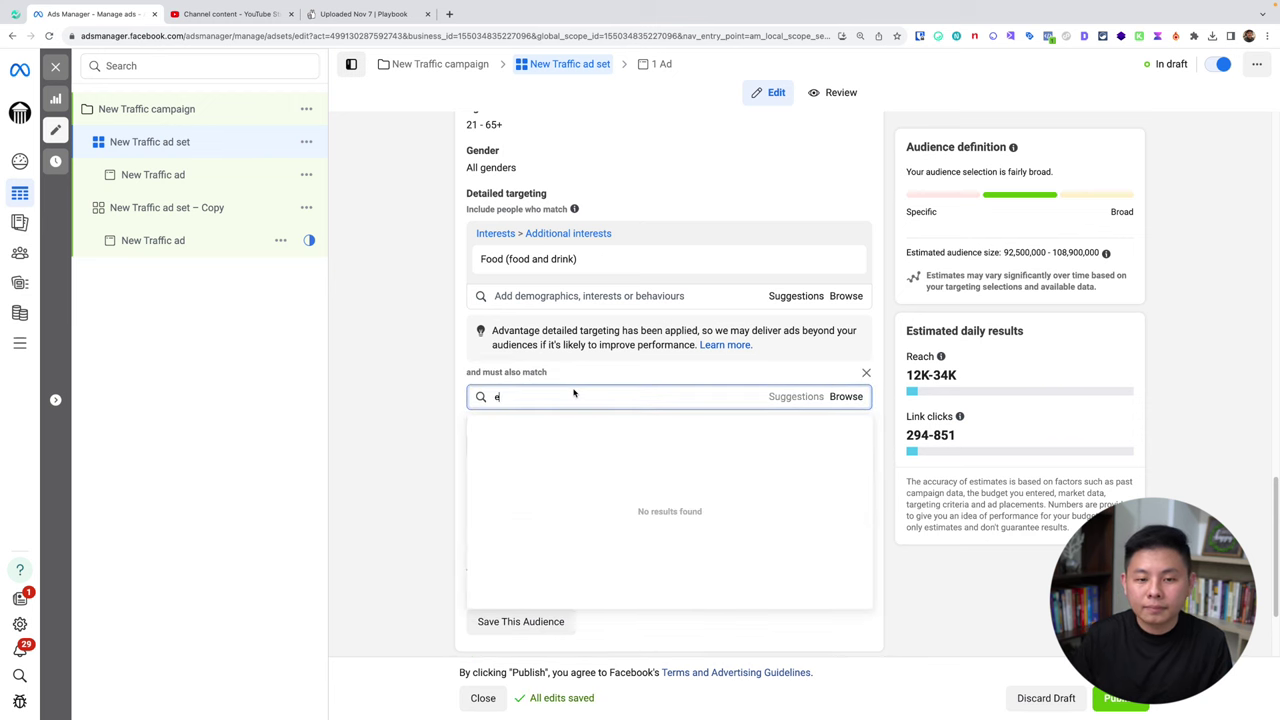
text(ngaged)
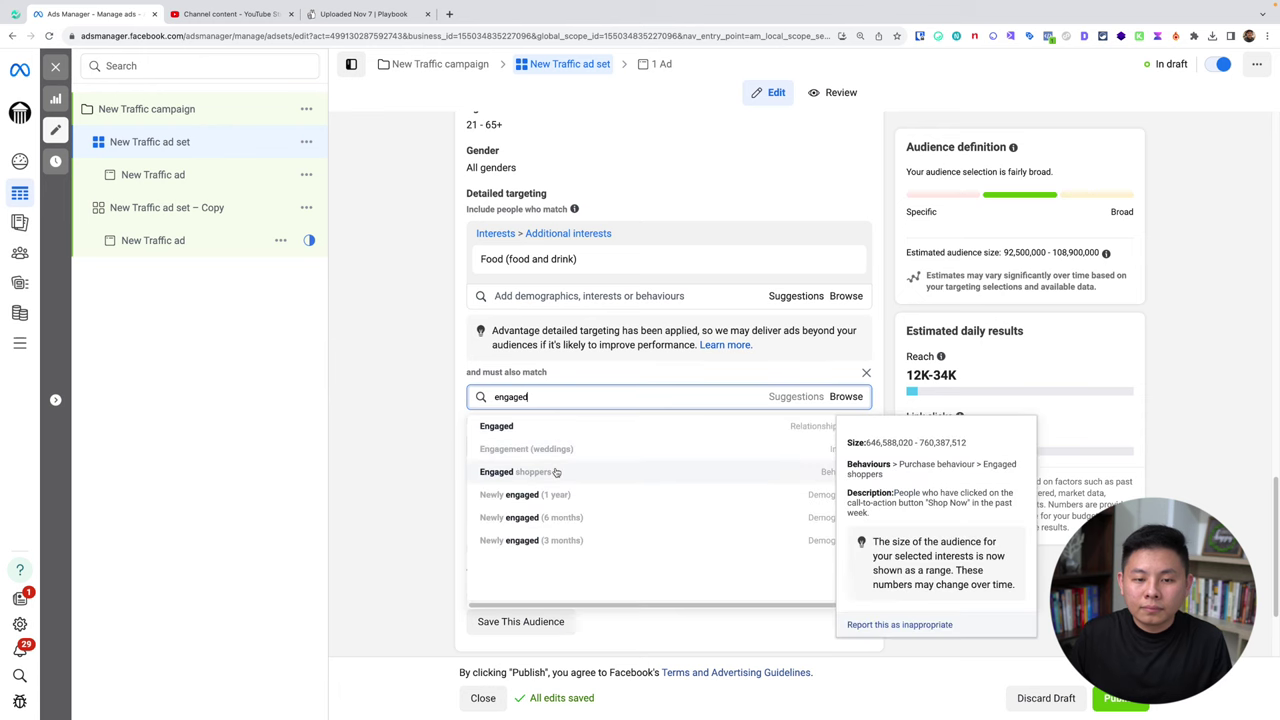
click(556, 472)
scroll(418, 285, down, 1)
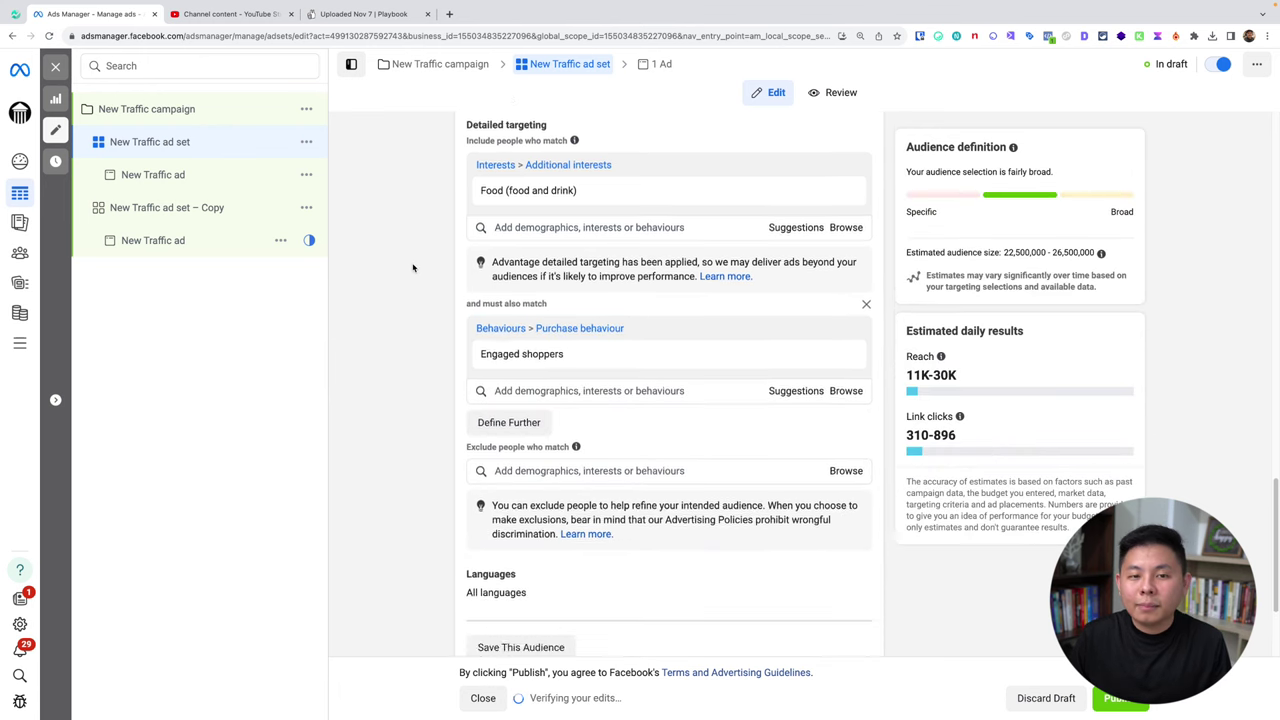
scroll(413, 267, up, 3)
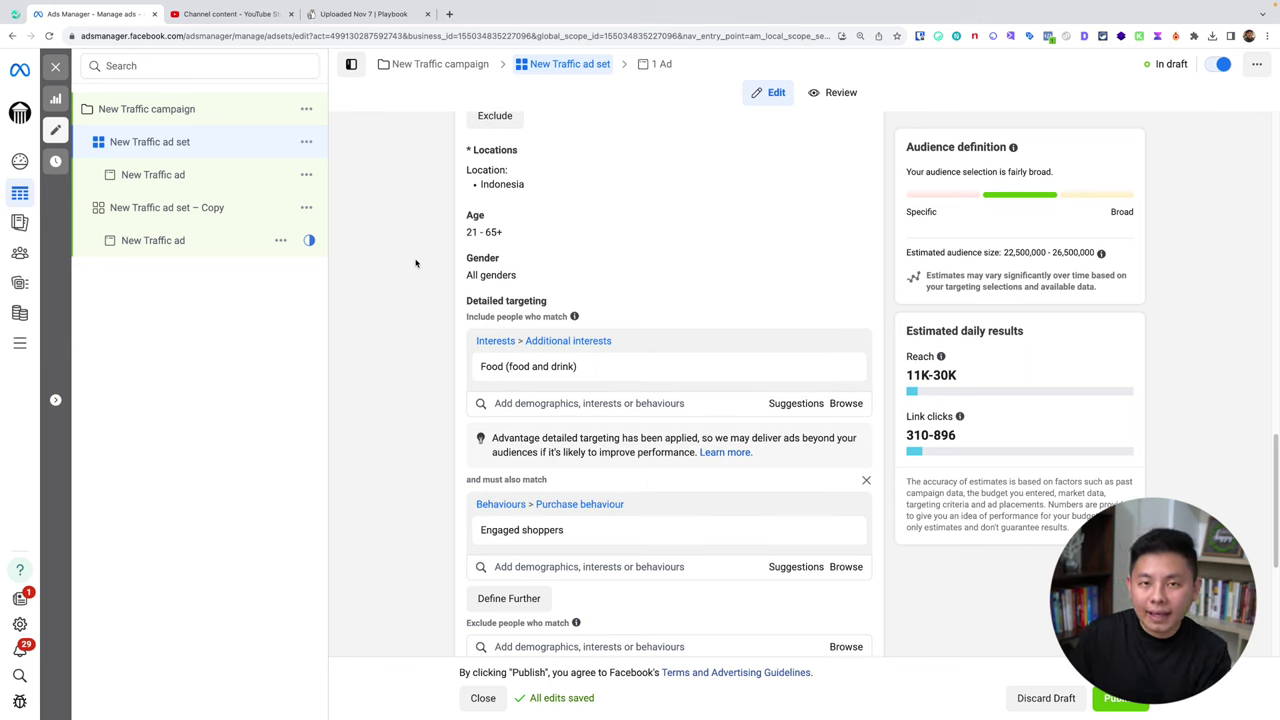
- Remove the Engaged shoppers must-also-match condition and the Food interest from the ad set's detailed targeting
scroll(416, 263, up, 1)
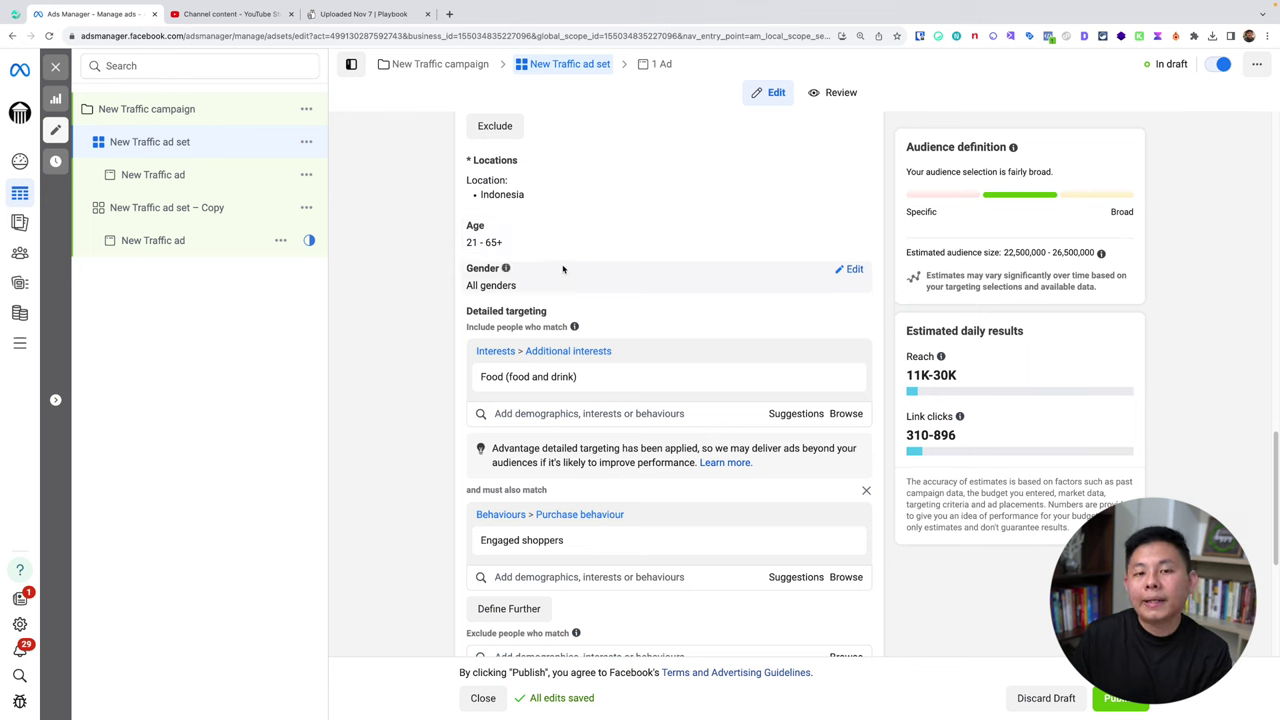
scroll(478, 385, down, 1)
mouse_move(478, 370)
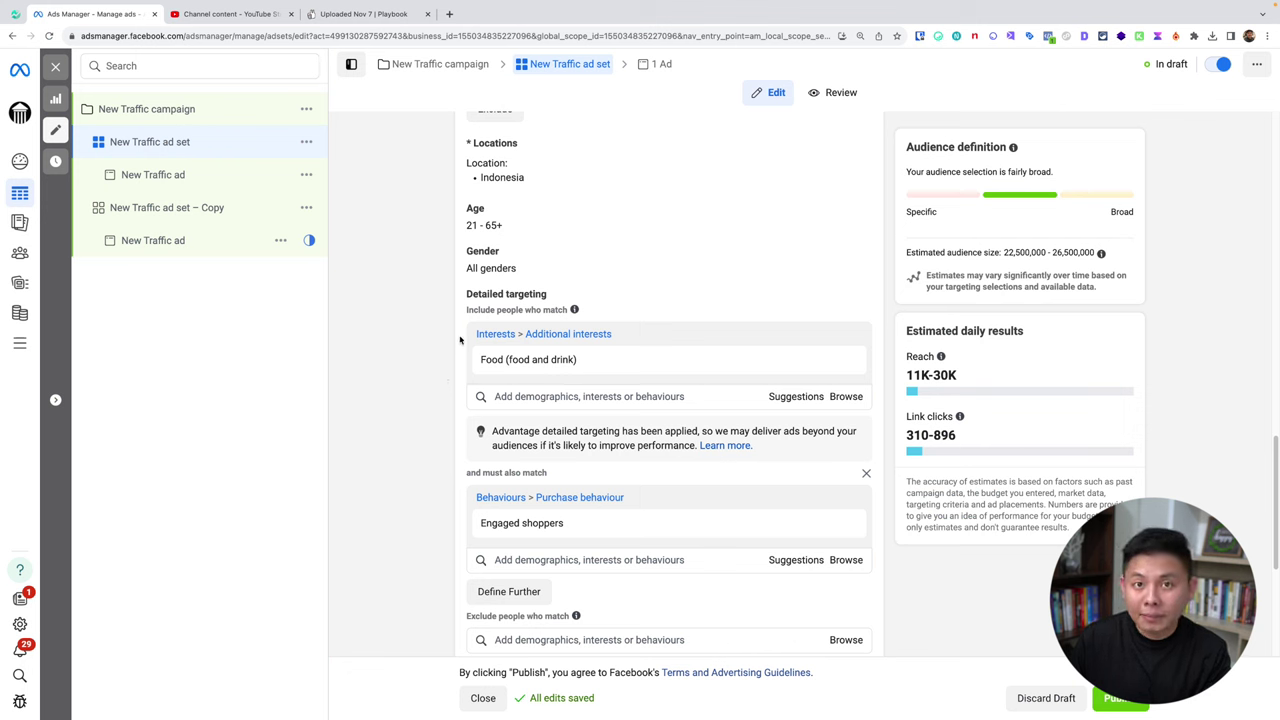
scroll(460, 340, down, 1)
mouse_move(550, 495)
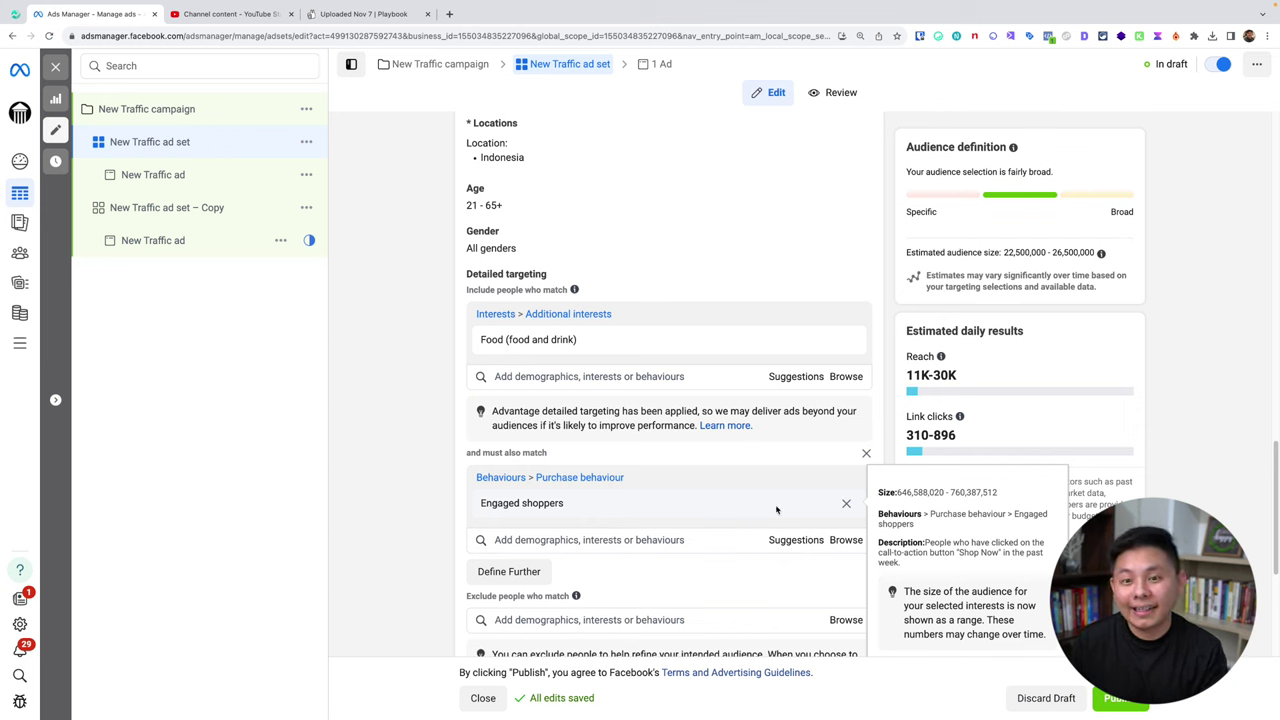
click(867, 450)
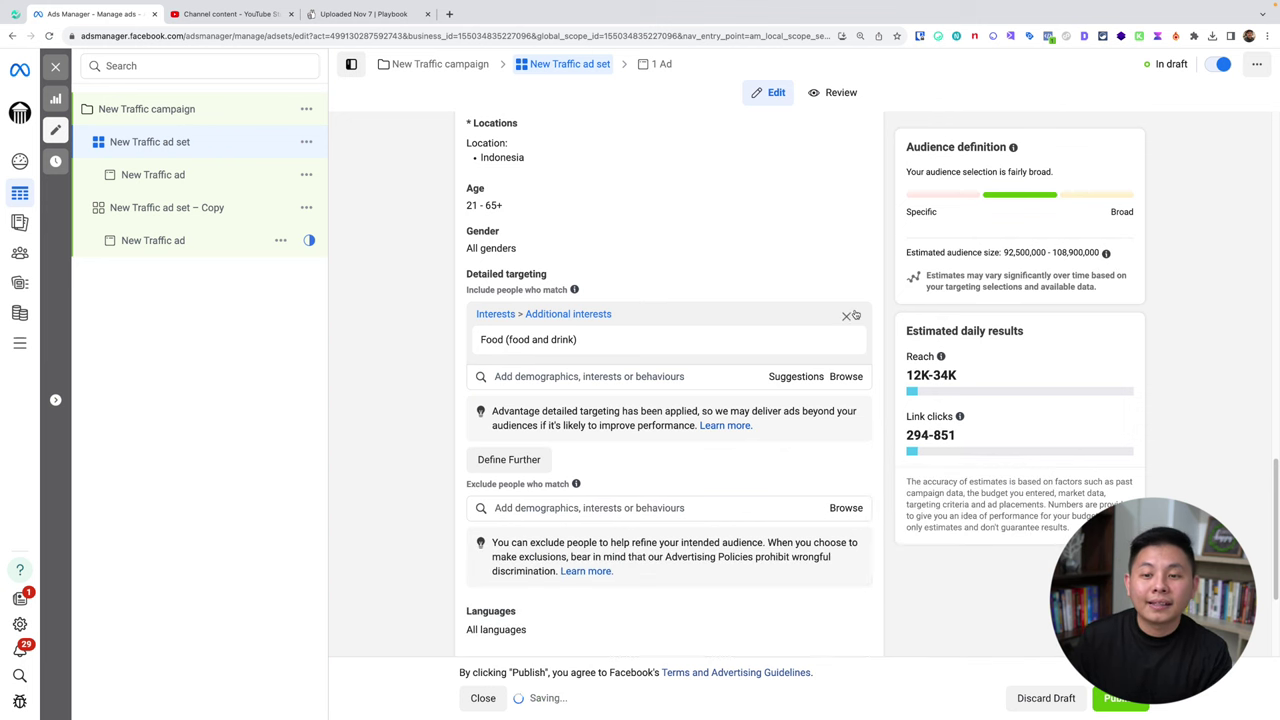
click(848, 314)
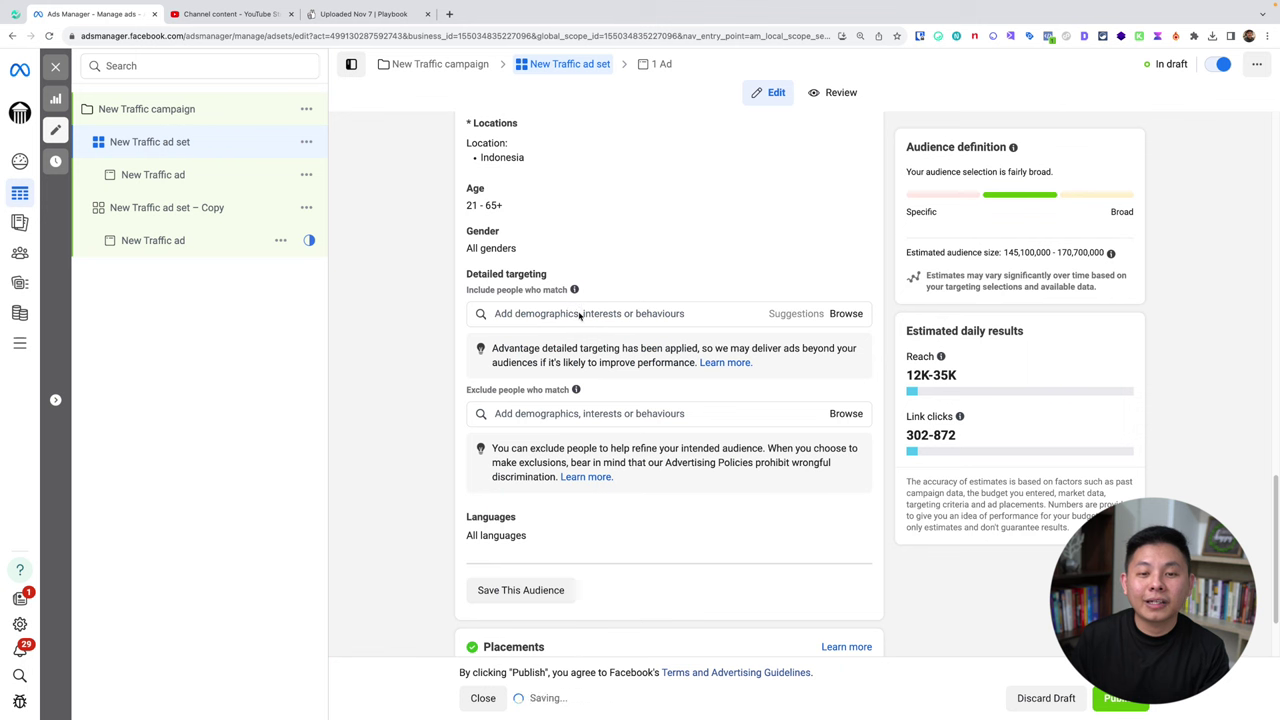
click(578, 313)
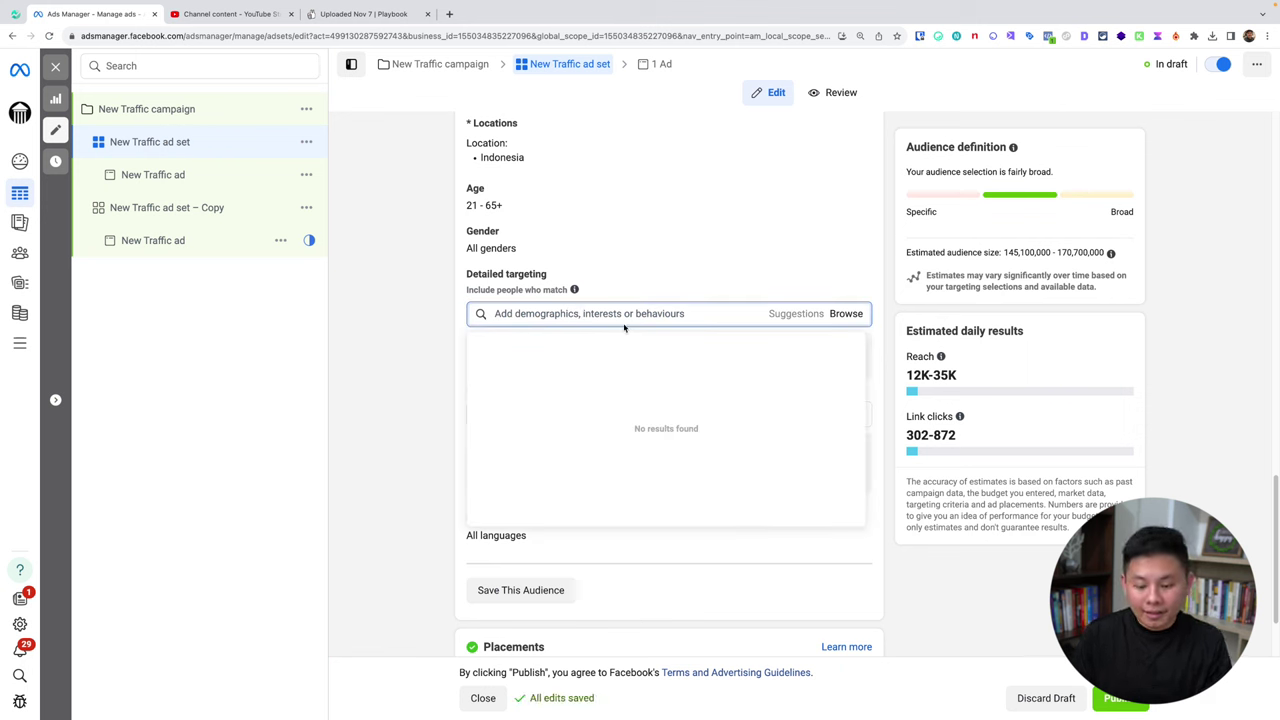
text(people who prefer)
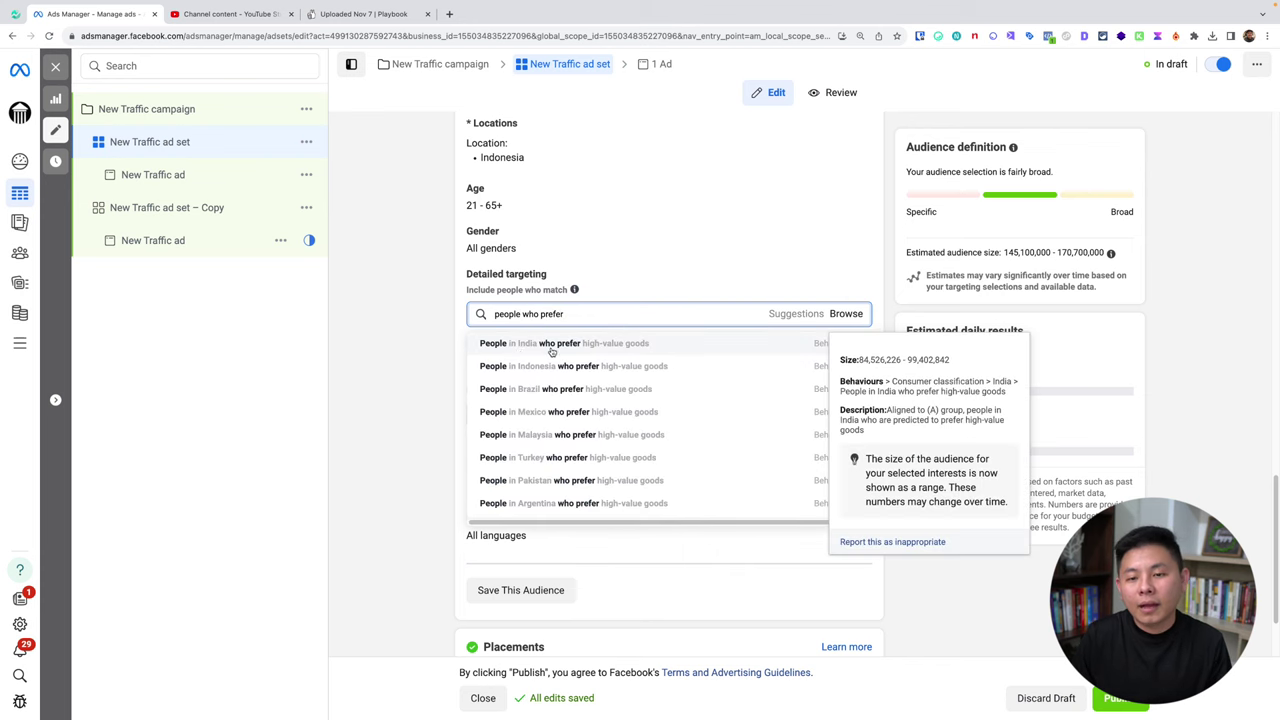
click(551, 346)
mouse_move(605, 338)
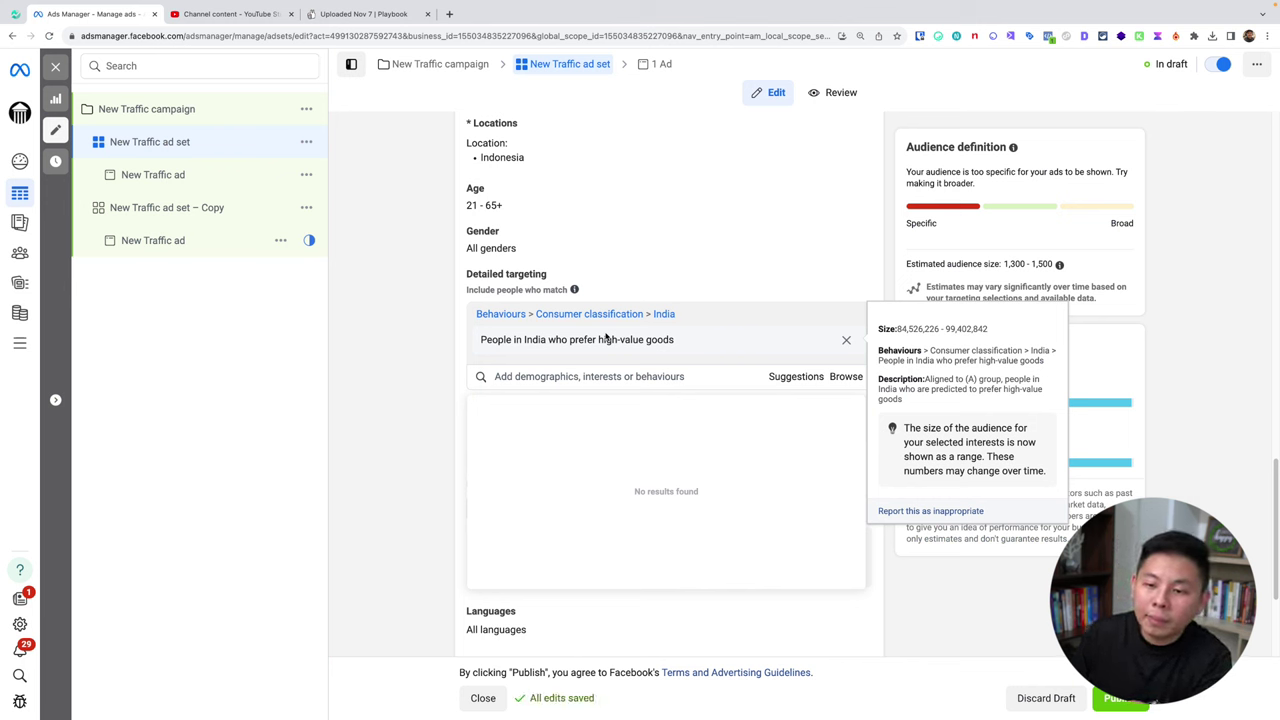
click(846, 340)
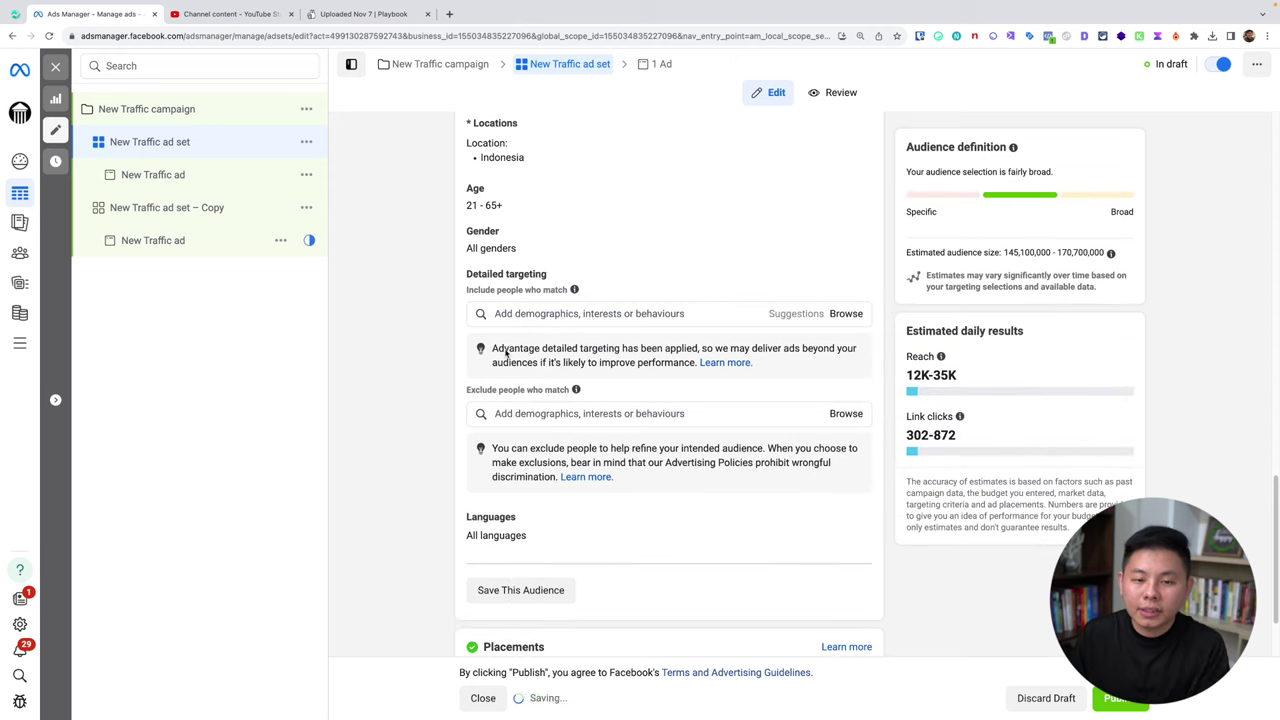
- Include the "People in Indonesia who prefer high-value goods" behaviour in the ad set's detailed targeting and show its audience details
click(568, 315)
text(people who prefer)
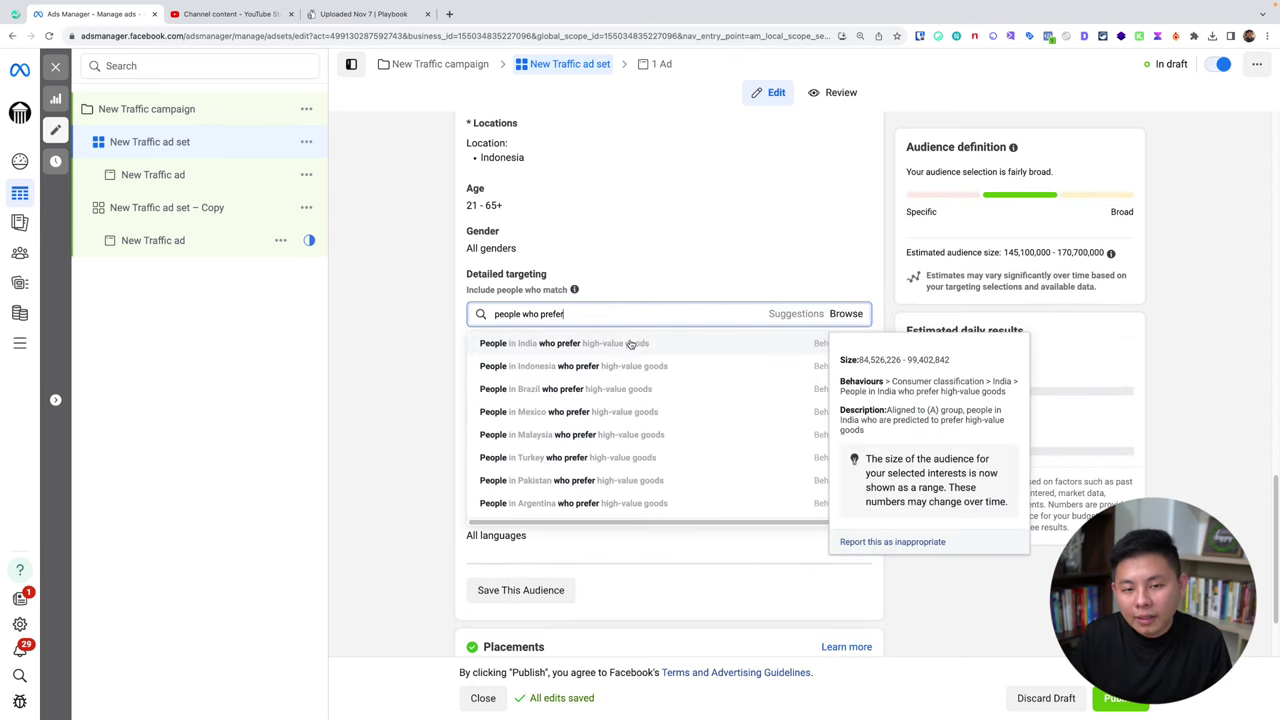
click(643, 375)
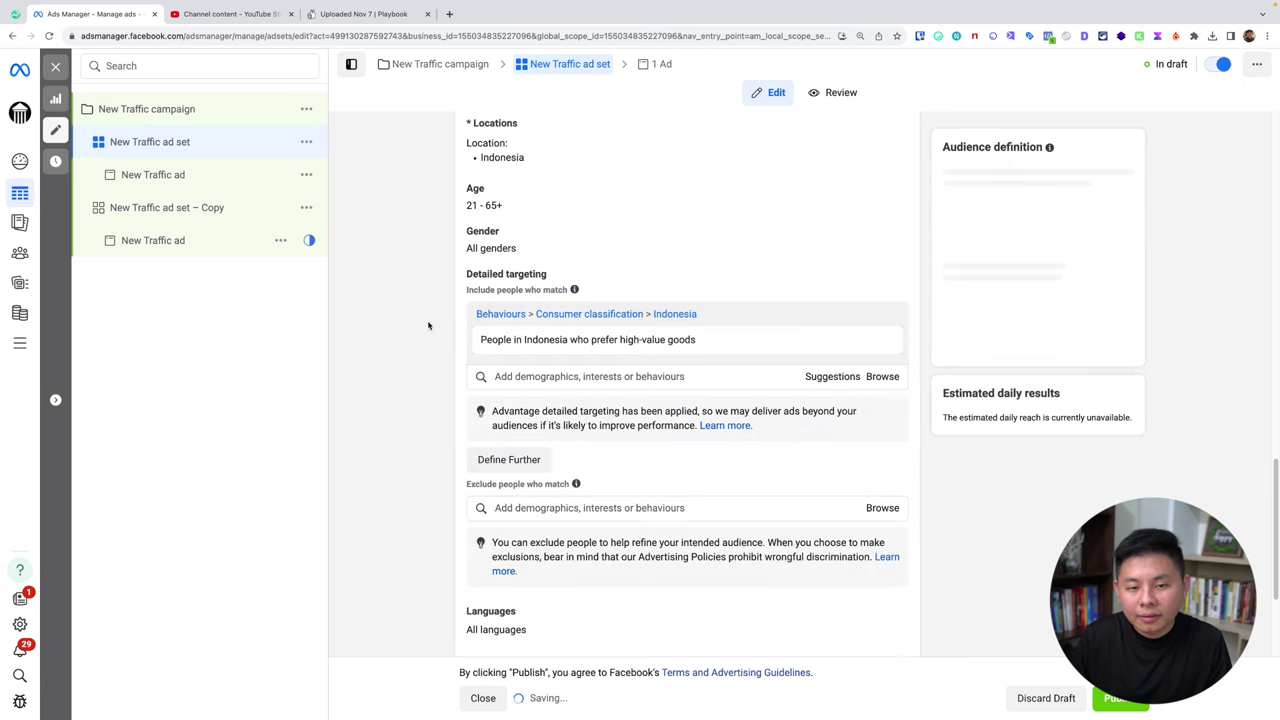
mouse_move(748, 347)
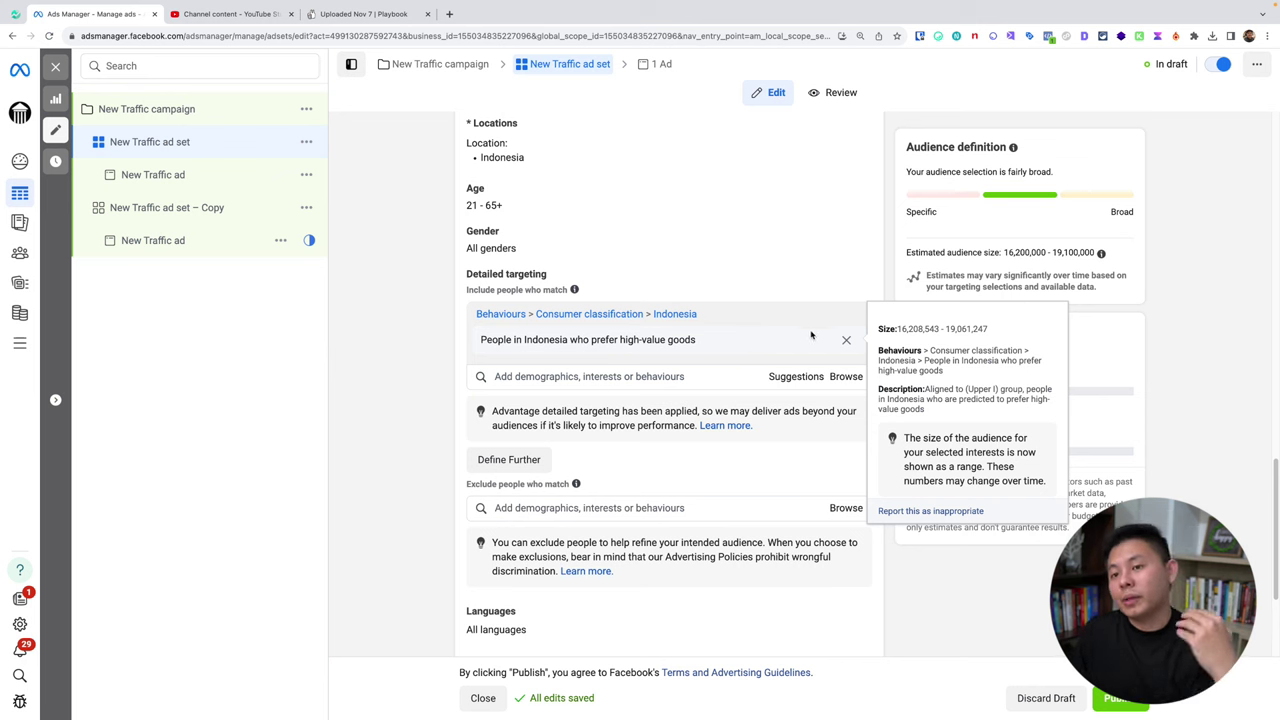
- Replace the high-value goods behaviour with the interests Food (food and drink), Parenting (children & parenting) and Healthy Lifestyles in the included targeting
click(847, 341)
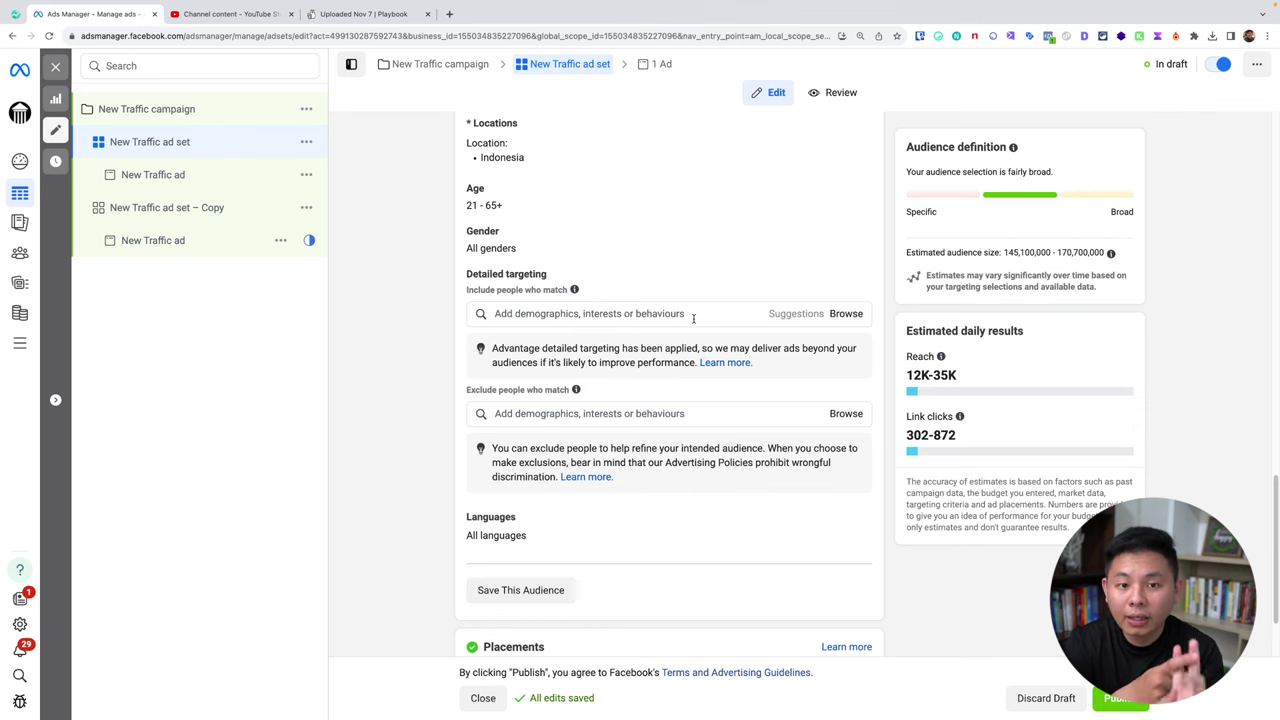
click(693, 318)
text(food)
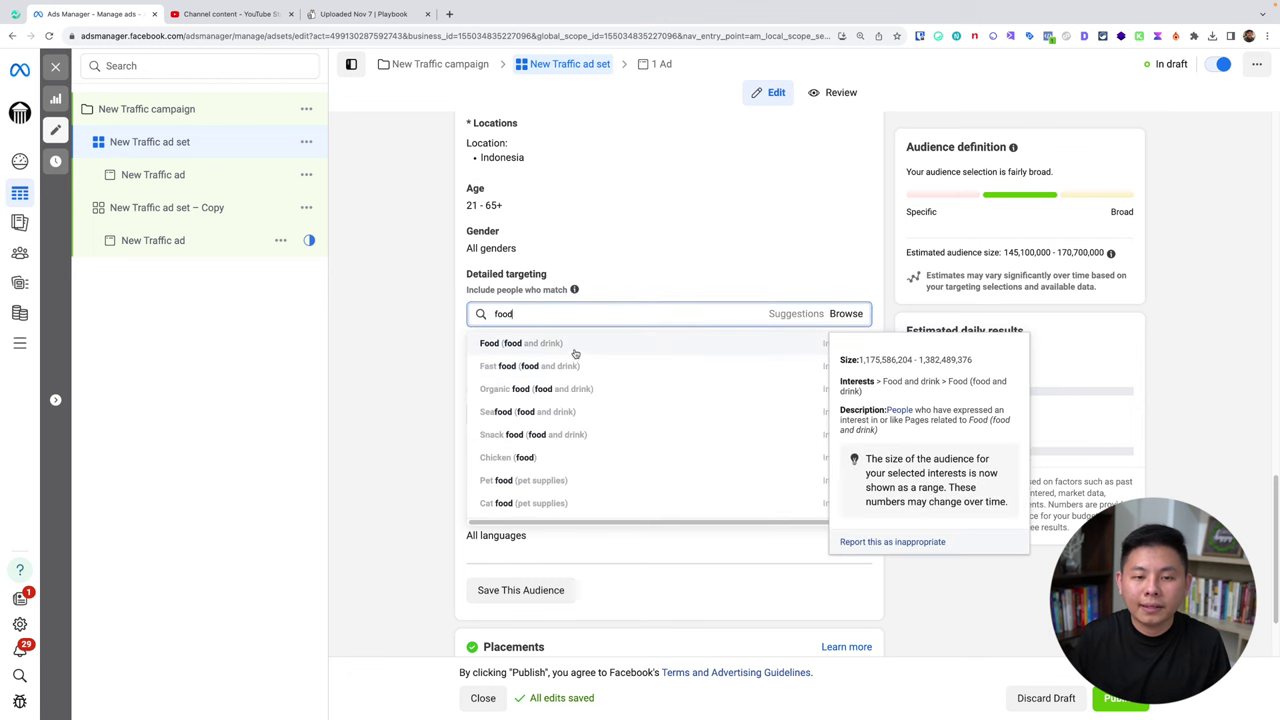
click(574, 347)
text(parenting)
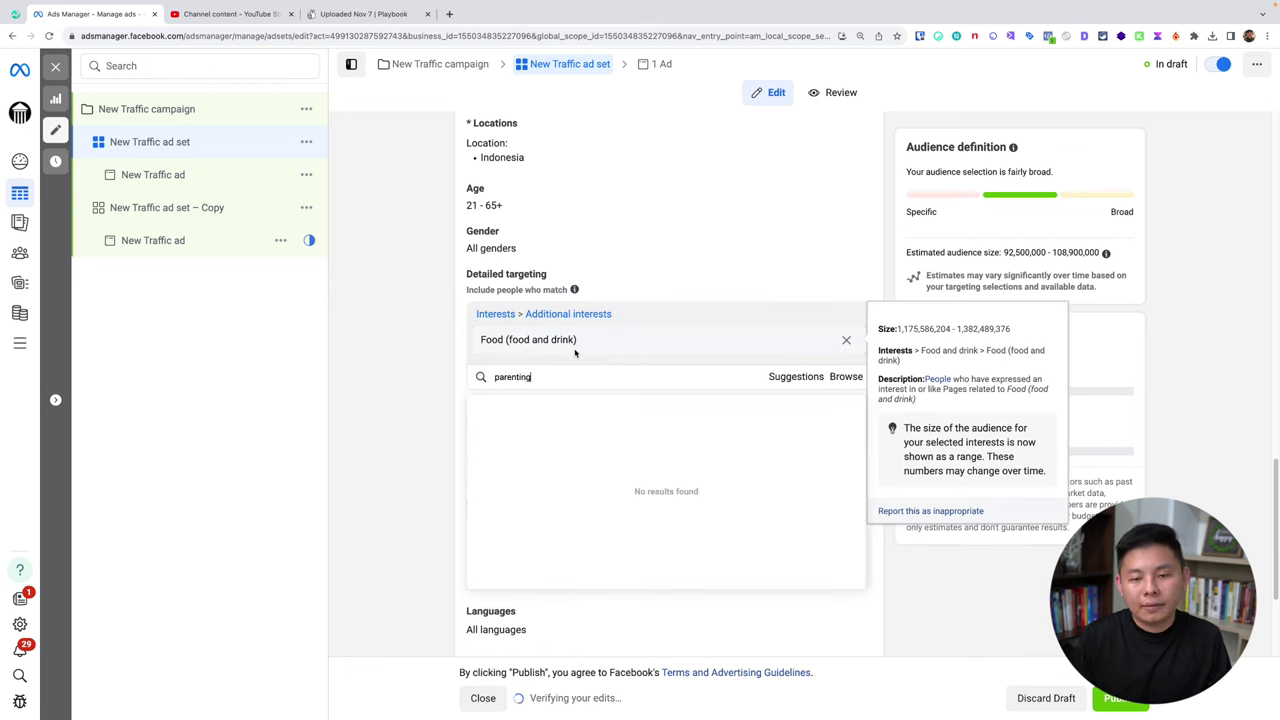
click(535, 415)
text(h)
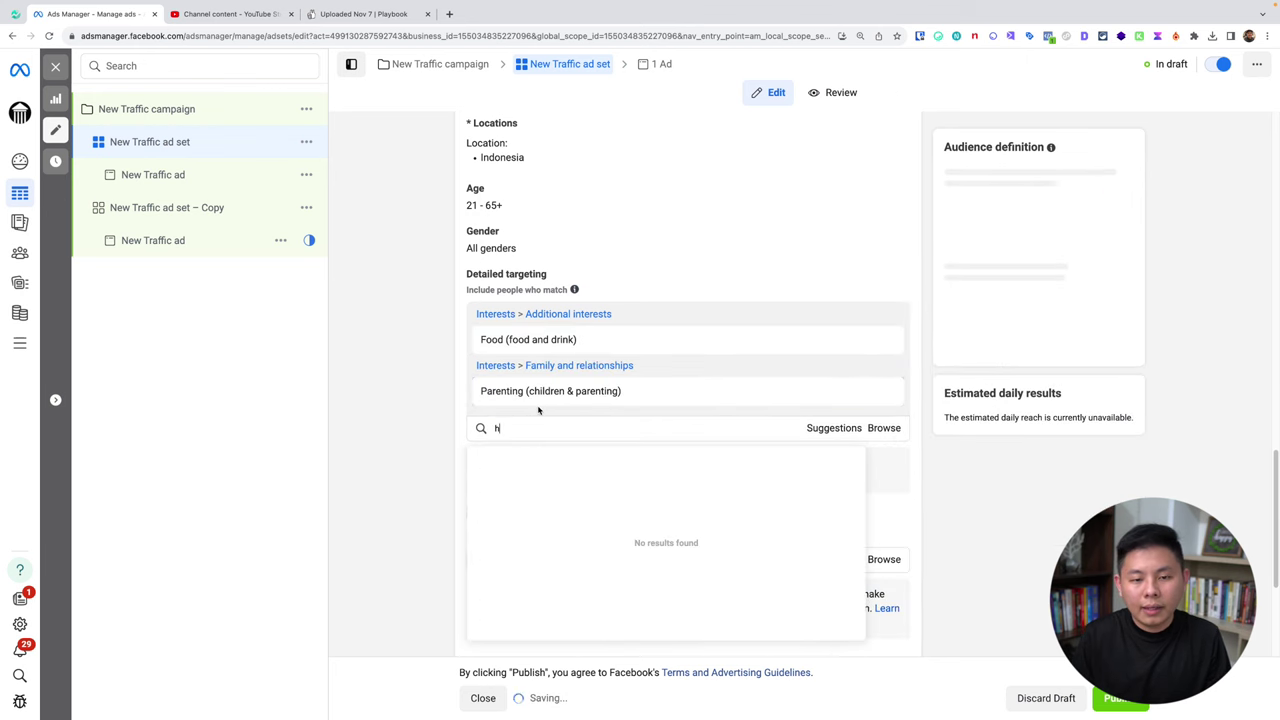
text(ealthy)
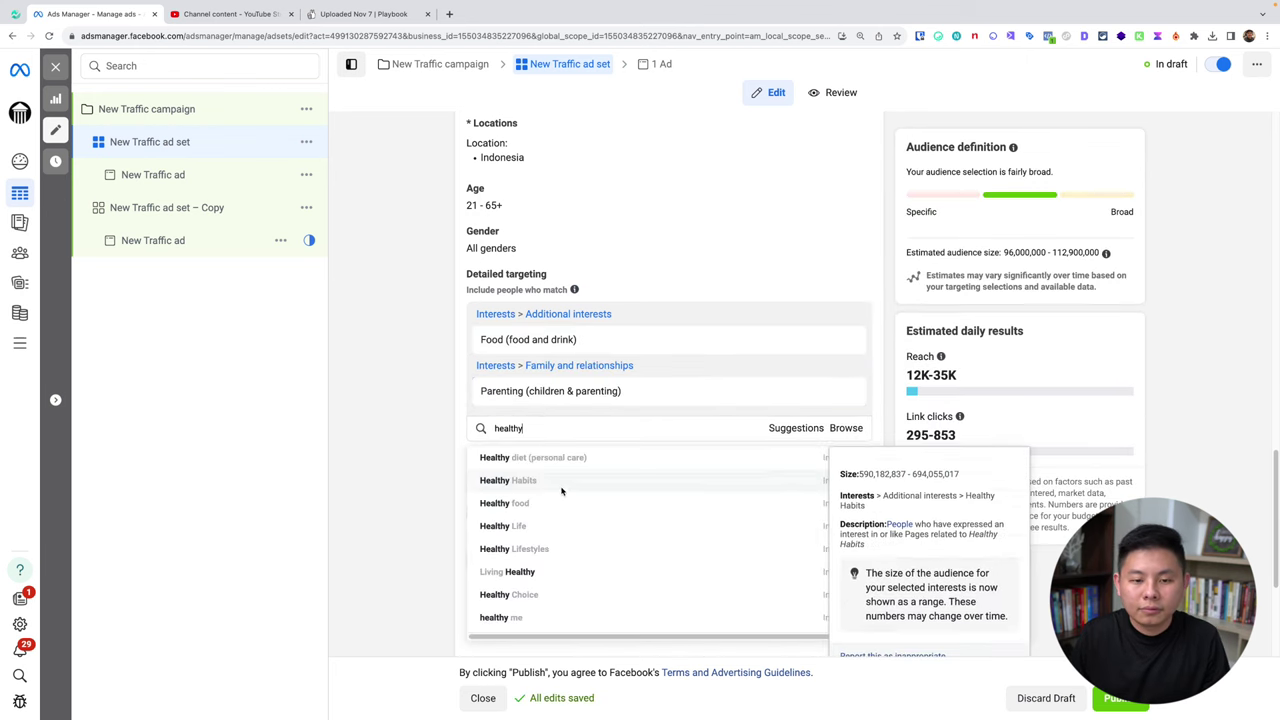
click(571, 548)
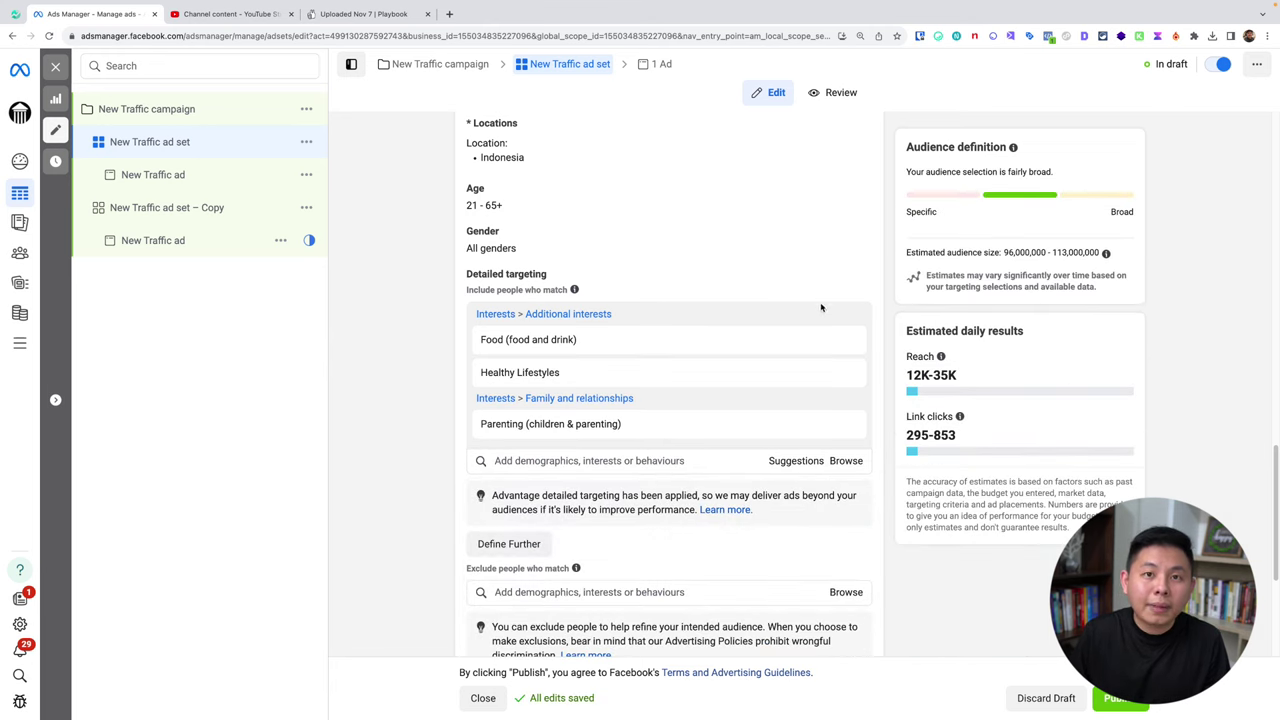
- Mark the three included interests with a pink freehand bracket using the screen annotation tool, and close the annotation
key(ctrl+alt+a)
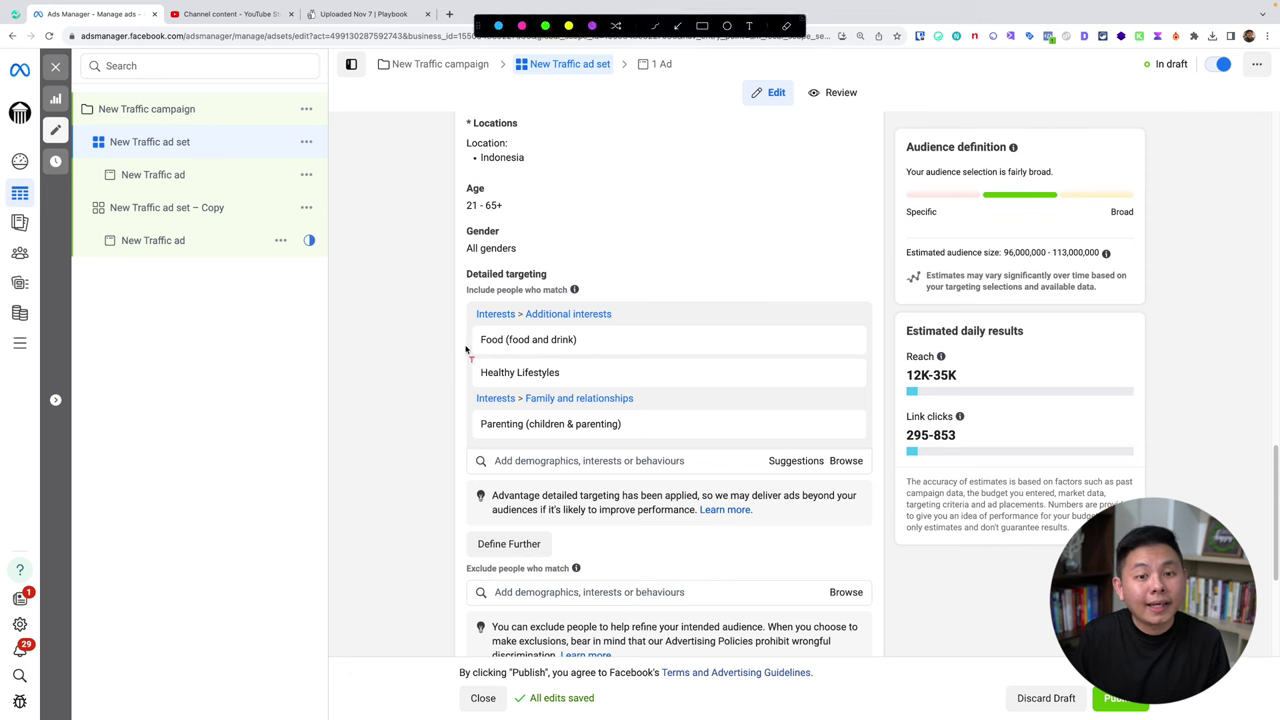
click(444, 360)
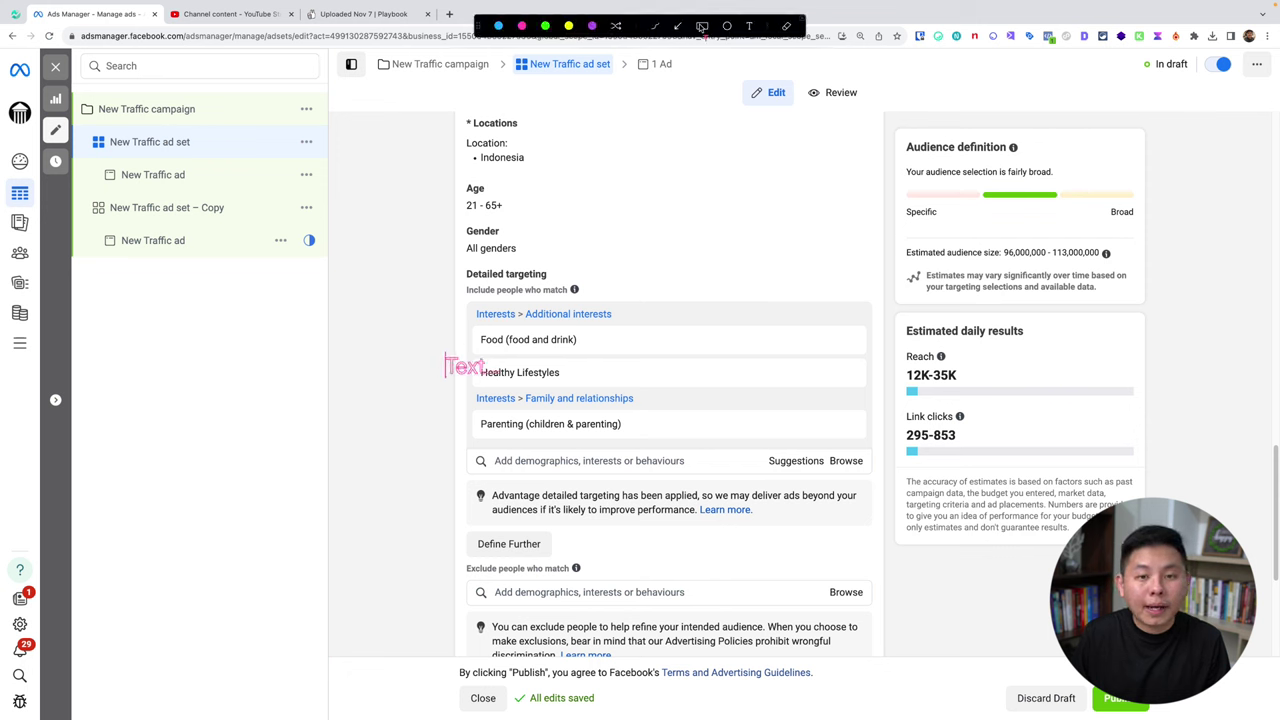
click(659, 27)
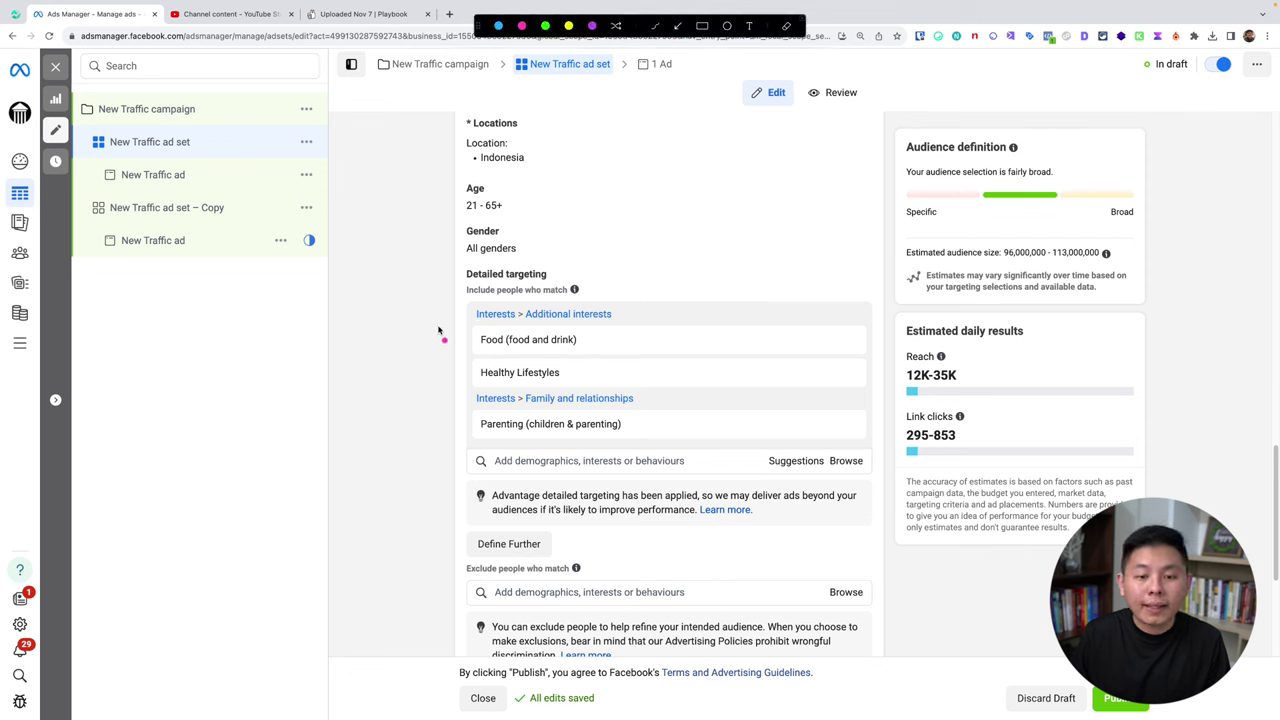
mouse_move(453, 322)
mouse_down()
mouse_move(425, 343)
mouse_move(421, 437)
mouse_move(457, 436)
mouse_up()
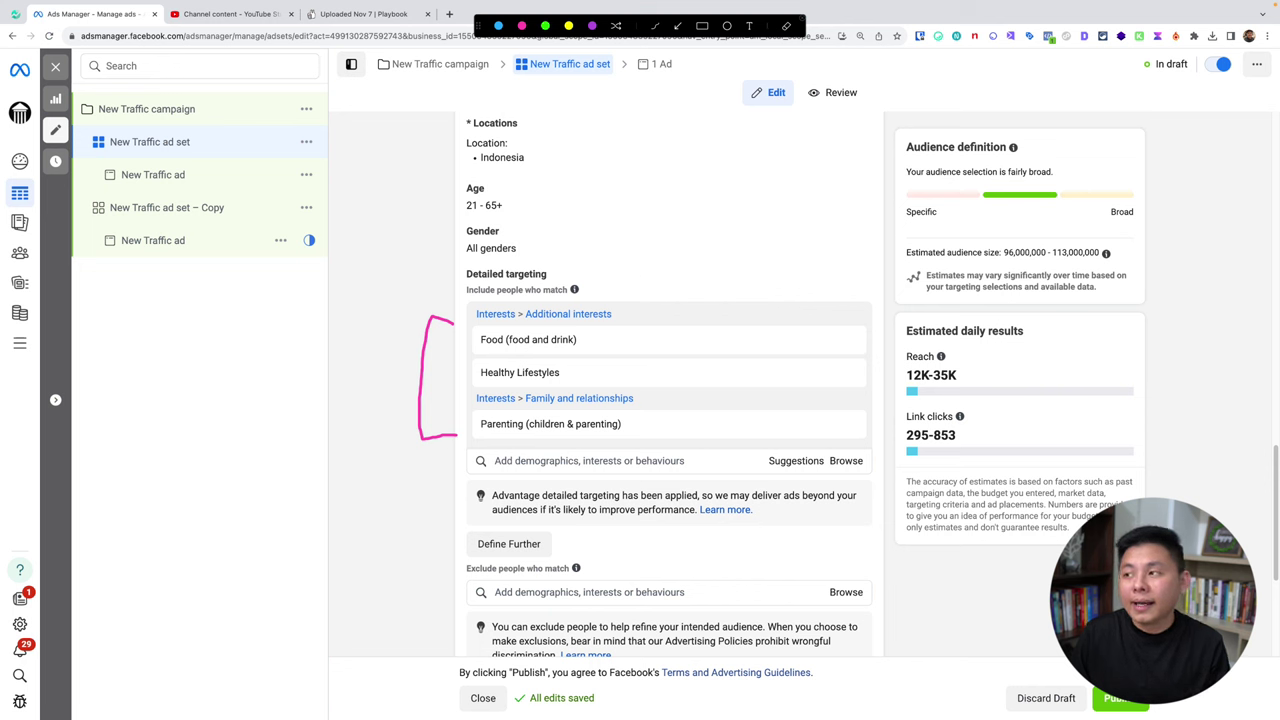
key(Escape)
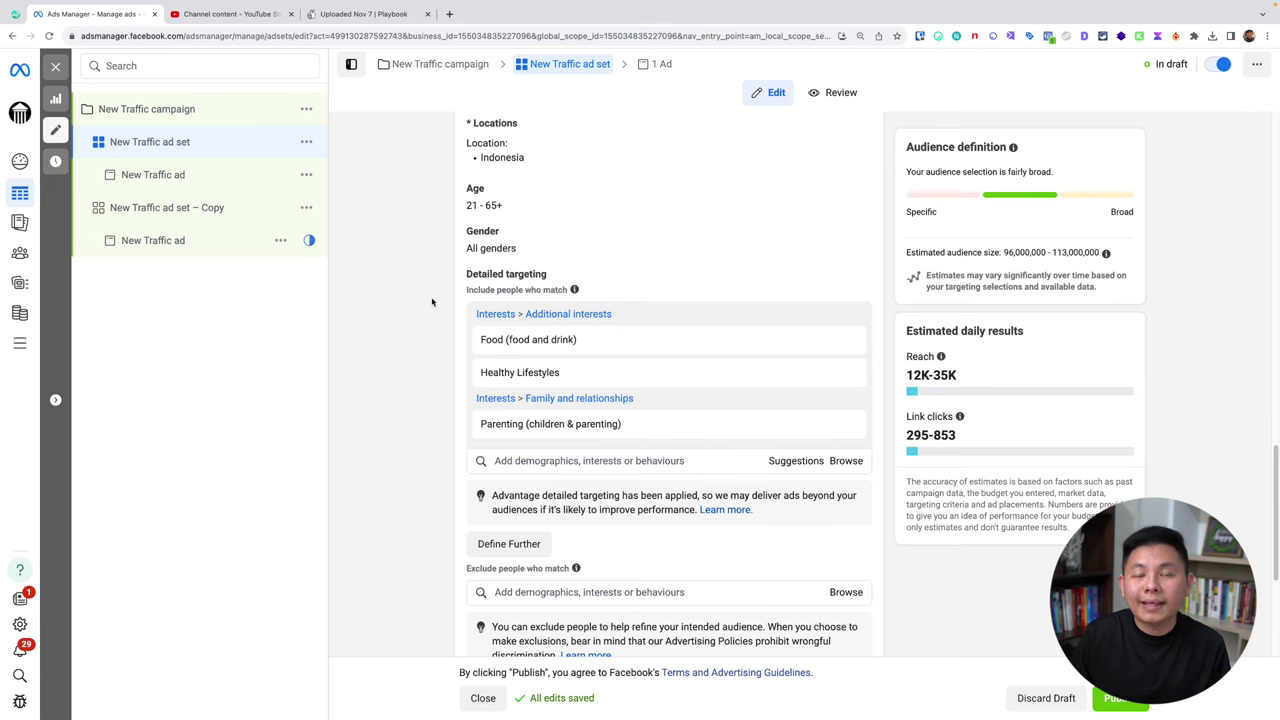